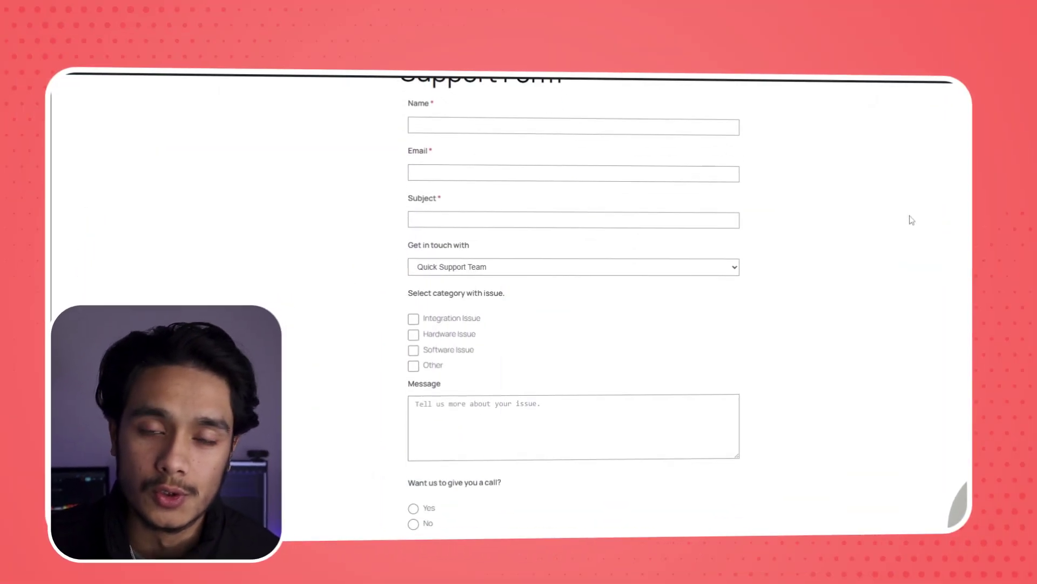
# - Answer Yes to the support form's question about wanting a call
pyautogui.scroll(-1, 597, 480)
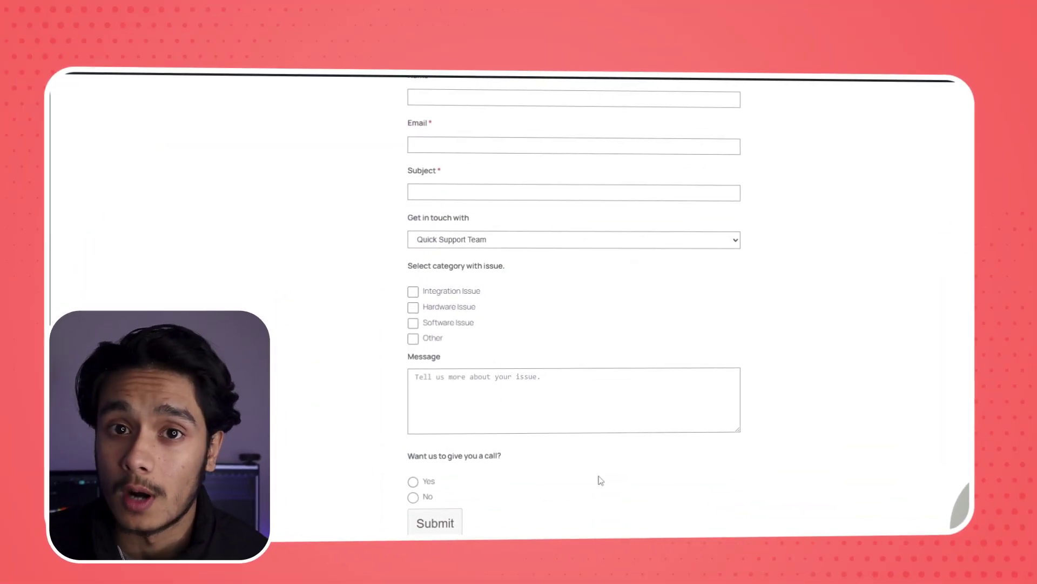
pyautogui.scroll(-2, 649, 460)
pyautogui.click(412, 428)
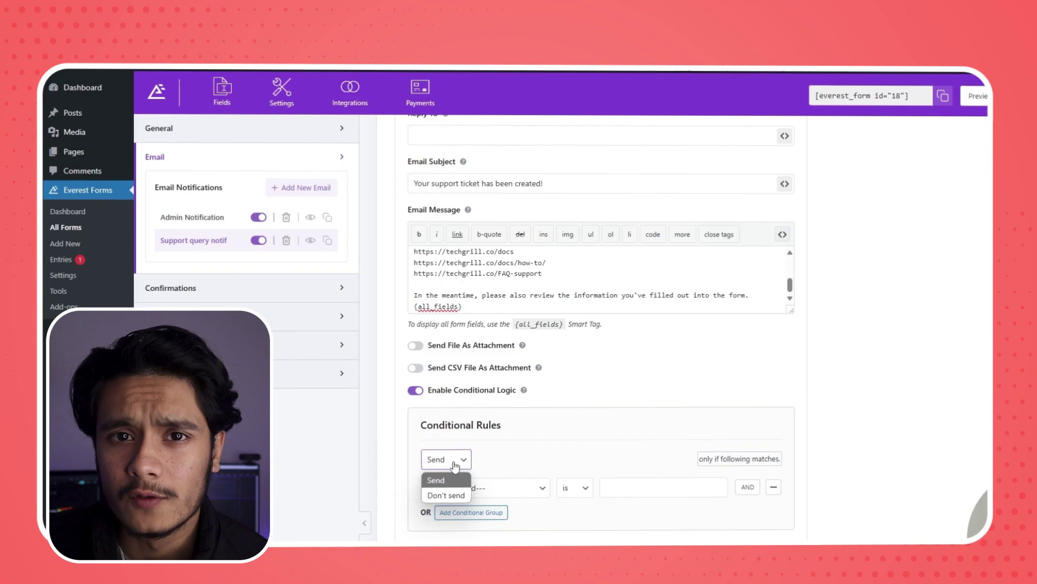
# - Set the support query notification's conditional rule to send when Get in touch with is a chosen team
pyautogui.click(439, 479)
pyautogui.click(511, 490)
pyautogui.click(467, 379)
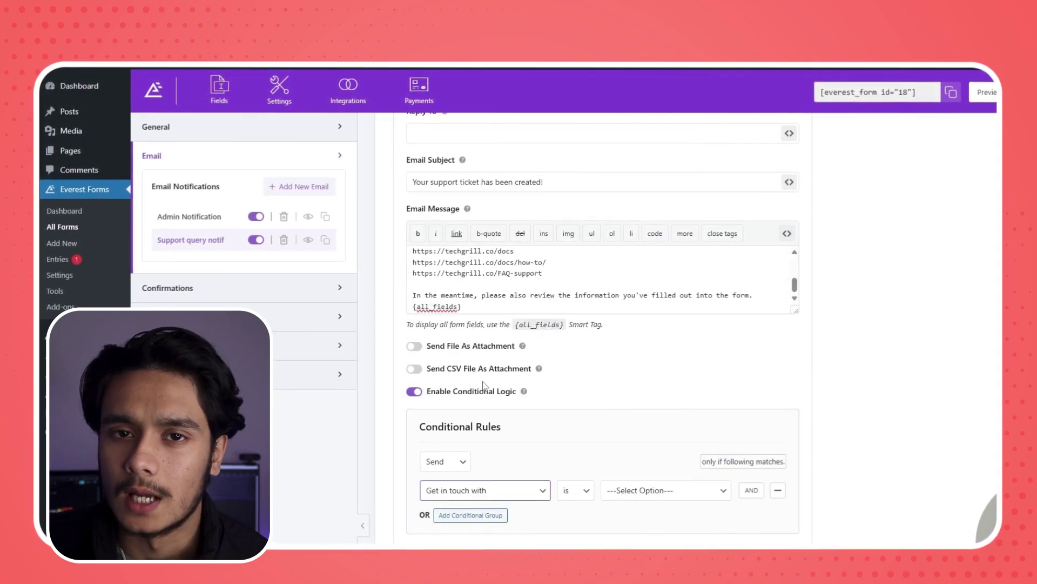
pyautogui.click(664, 490)
pyautogui.click(643, 529)
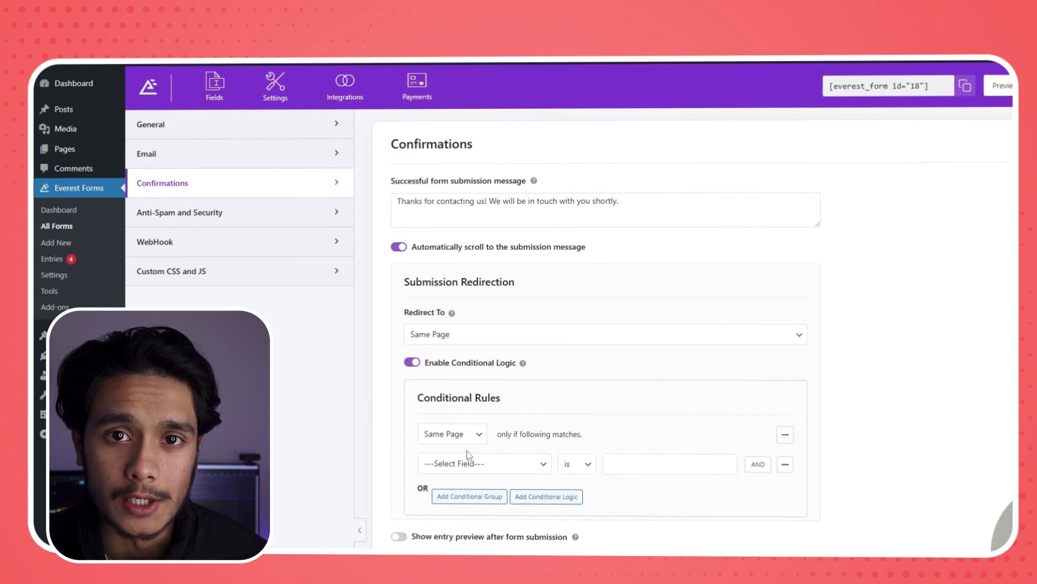
# - Add a confirmation rule redirecting to the custom page Sales redirect page when Get in touch with is Sales Team
pyautogui.click(459, 434)
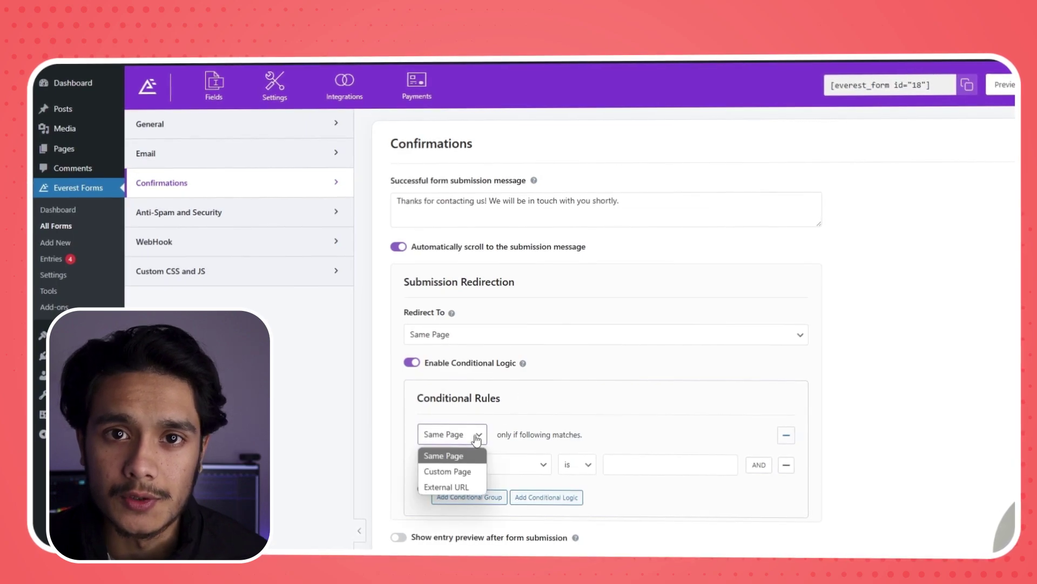
pyautogui.click(448, 469)
pyautogui.click(532, 433)
pyautogui.click(535, 469)
pyautogui.click(484, 463)
pyautogui.click(465, 379)
pyautogui.click(668, 463)
pyautogui.click(636, 519)
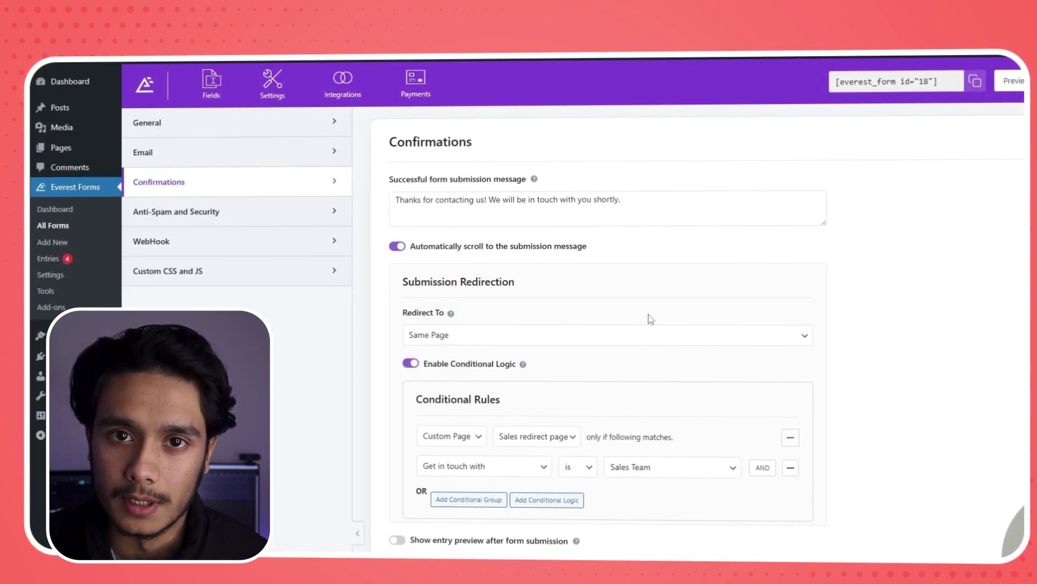
pyautogui.click(535, 435)
pyautogui.click(537, 472)
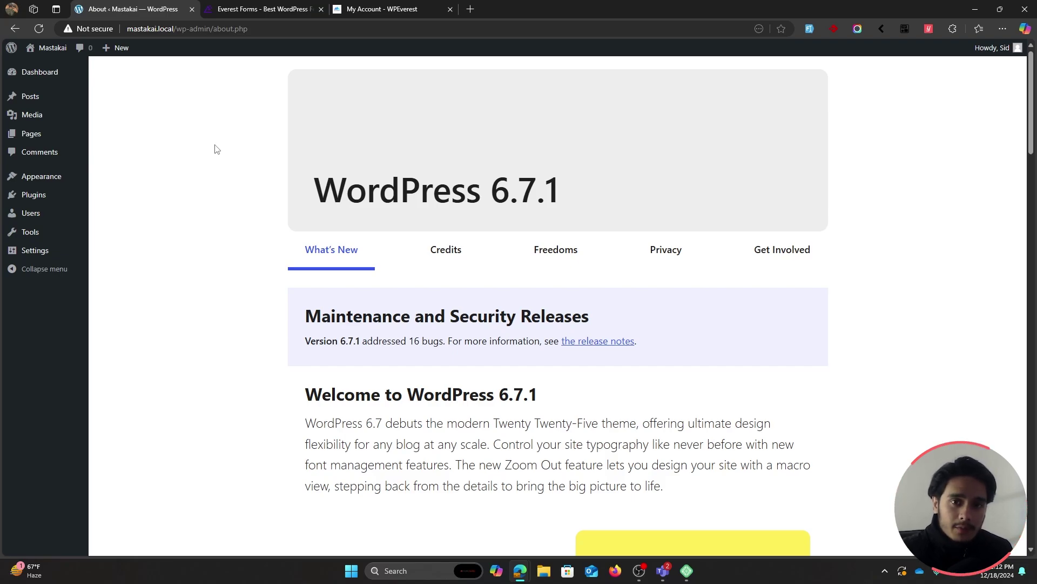
# - Examine the yearly plans and prices on the Everest Forms website
pyautogui.click(248, 6)
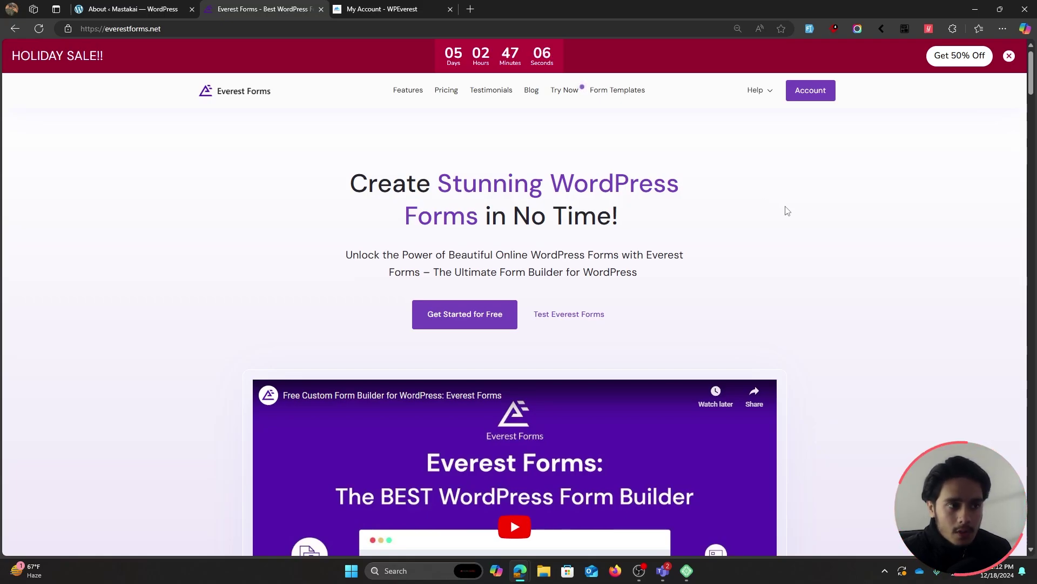
pyautogui.click(443, 95)
pyautogui.scroll(-3, 870, 259)
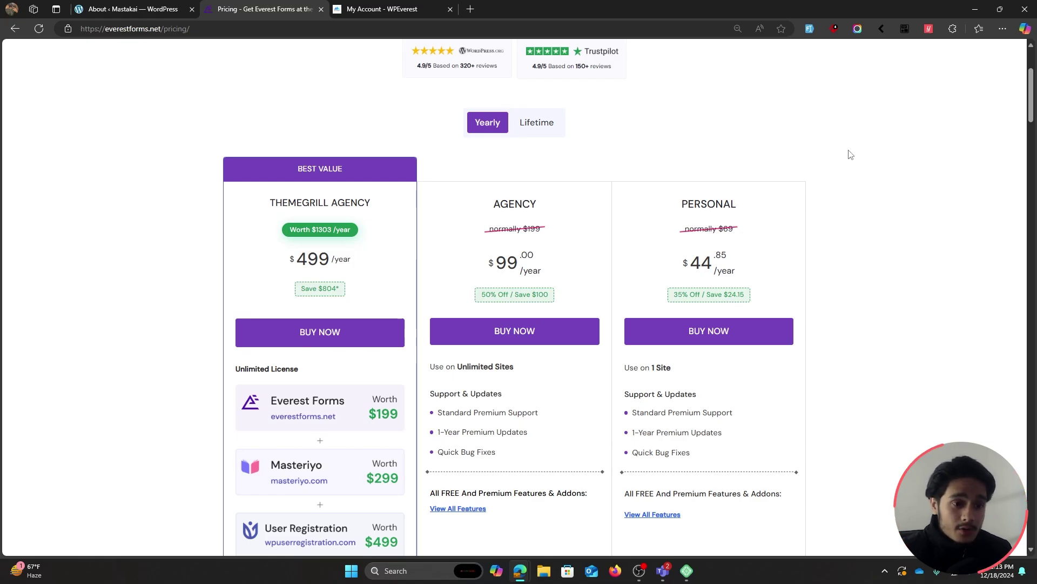
pyautogui.scroll(3, 834, 271)
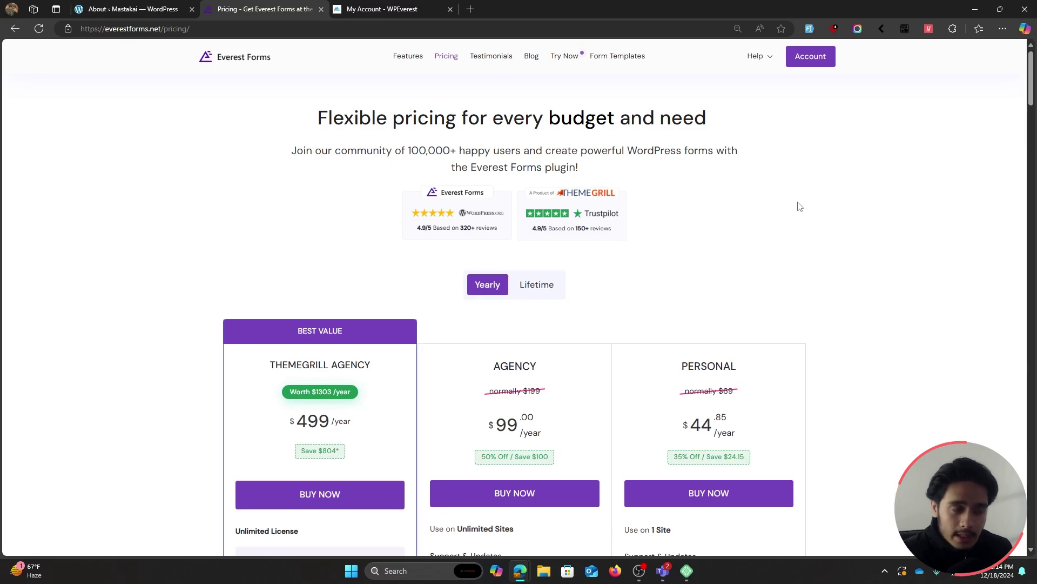
# - Download the Everest Forms Pro plugin v1.7.9 from the WPEverest account's downloads list
pyautogui.click(361, 4)
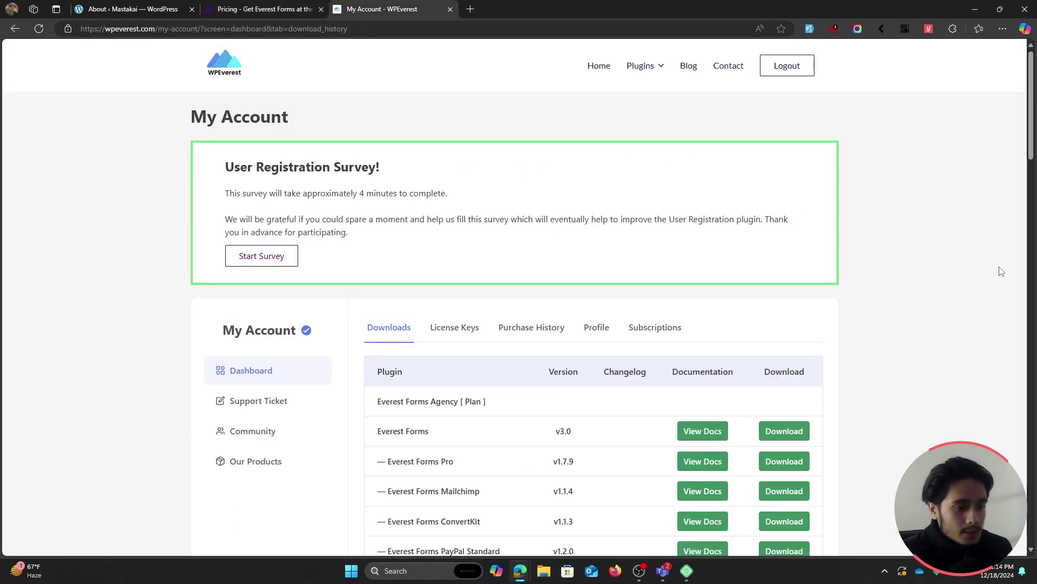
pyautogui.scroll(-2, 543, 276)
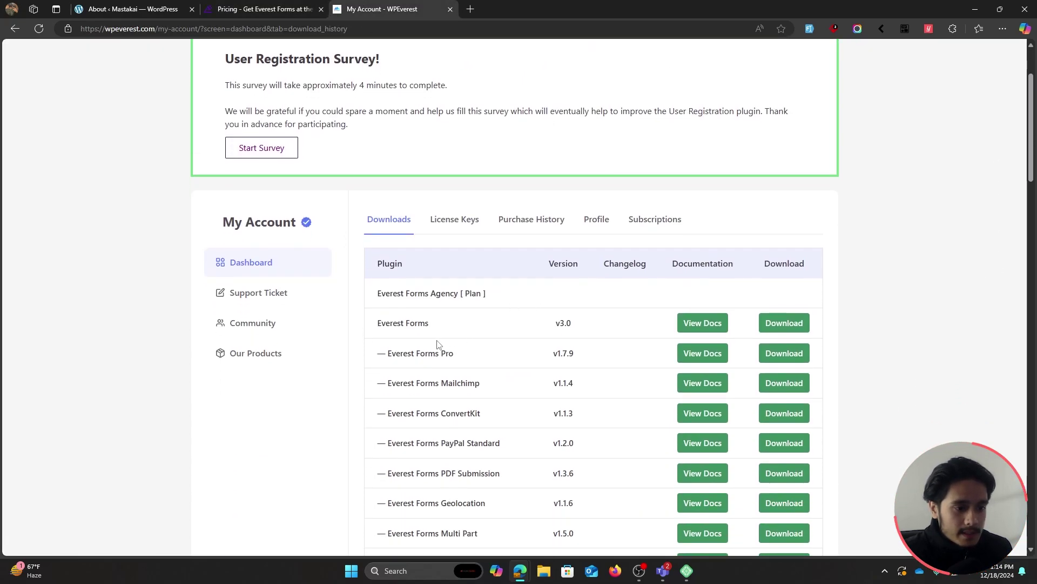
pyautogui.click(773, 358)
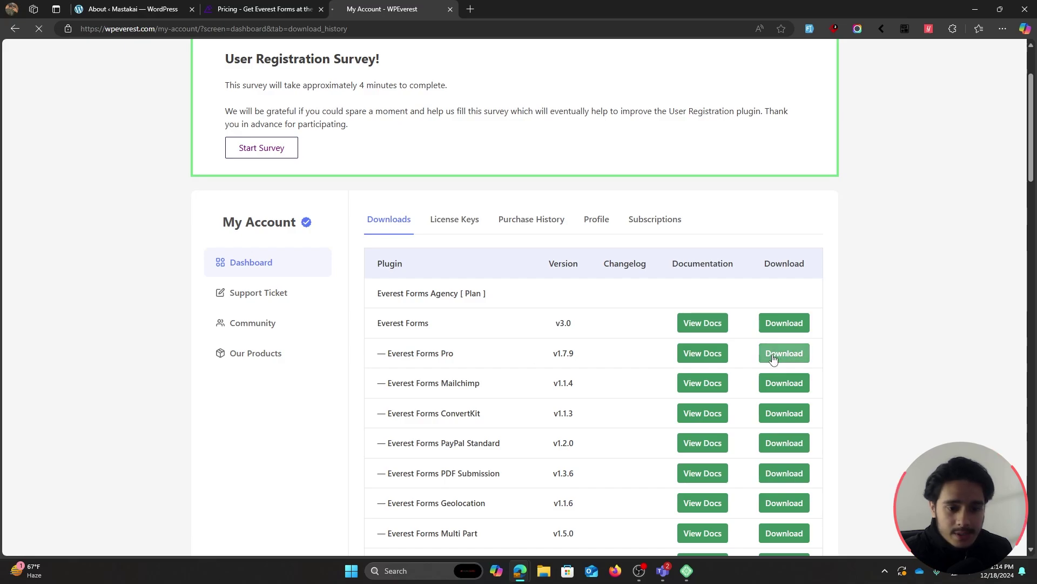
# - Copy the Everest Forms Agency product key from the account, then return to WordPress and close the pricing and account pages
pyautogui.click(461, 232)
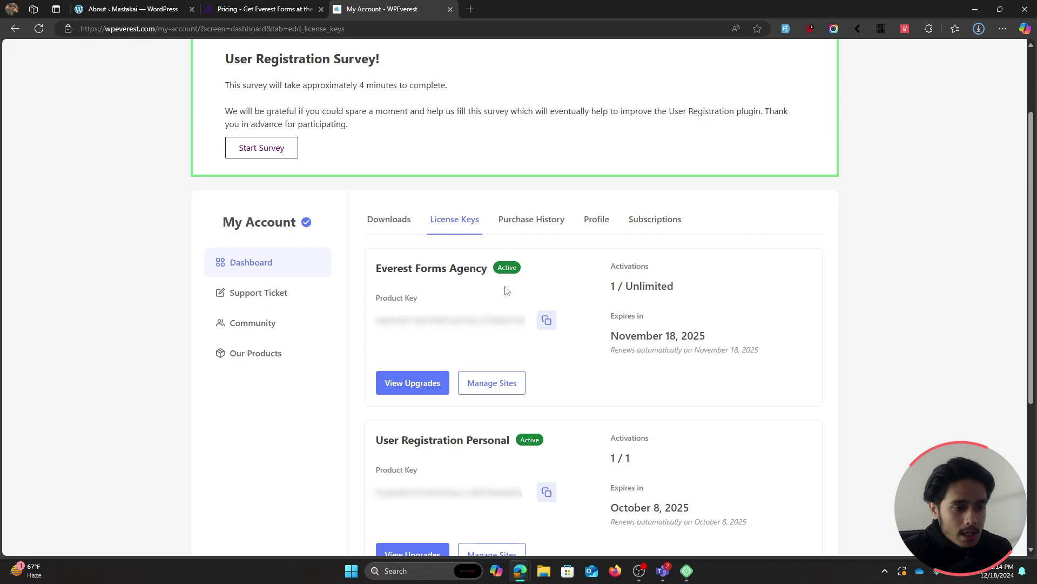
pyautogui.click(547, 320)
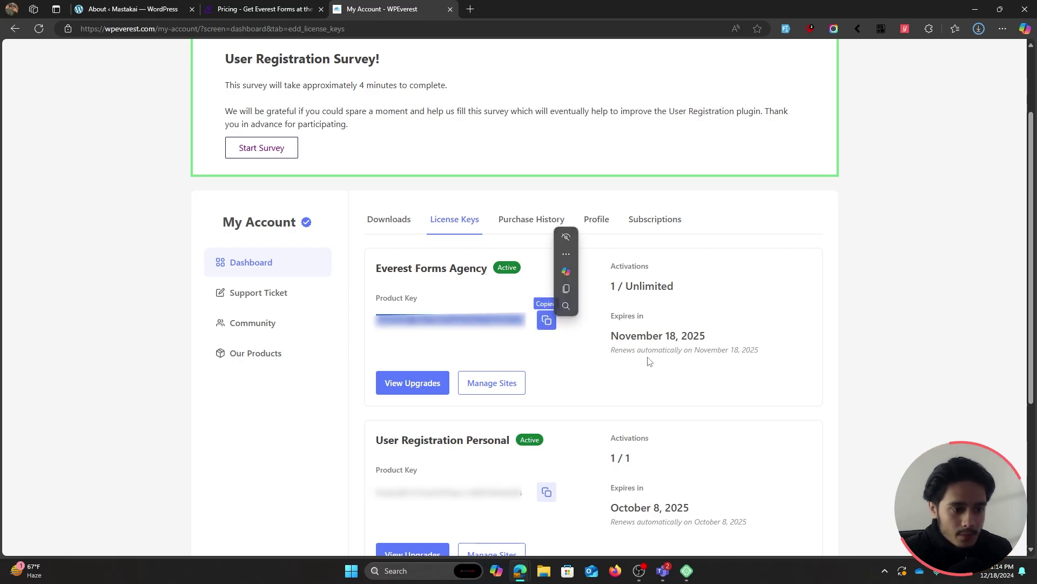
pyautogui.click(146, 9)
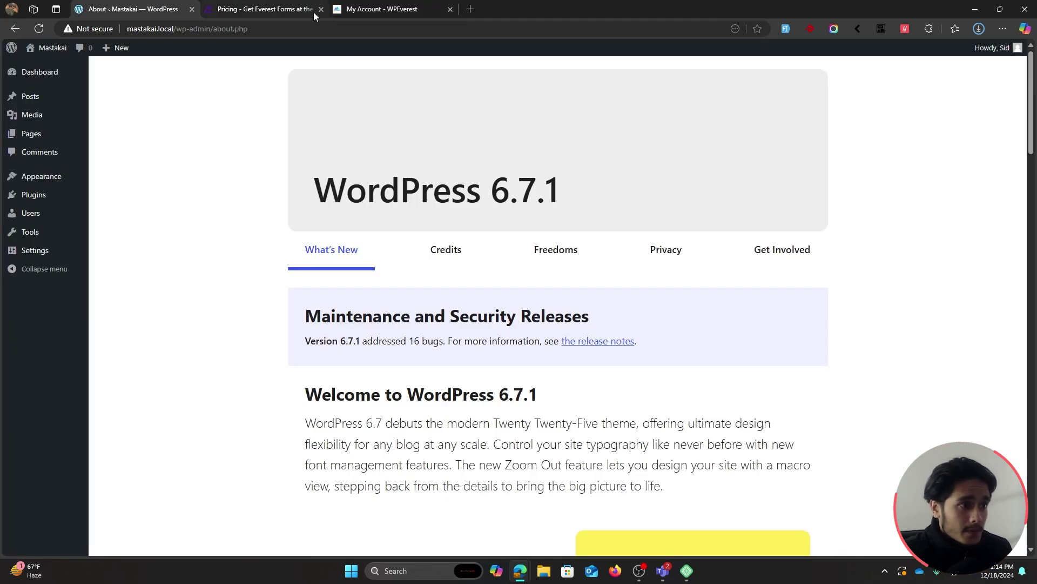
pyautogui.click(320, 9)
pyautogui.click(321, 10)
# - Upload the downloaded everest-forms-pro-1.7.9.zip to WordPress as a new plugin and install it
pyautogui.moveTo(34, 195)
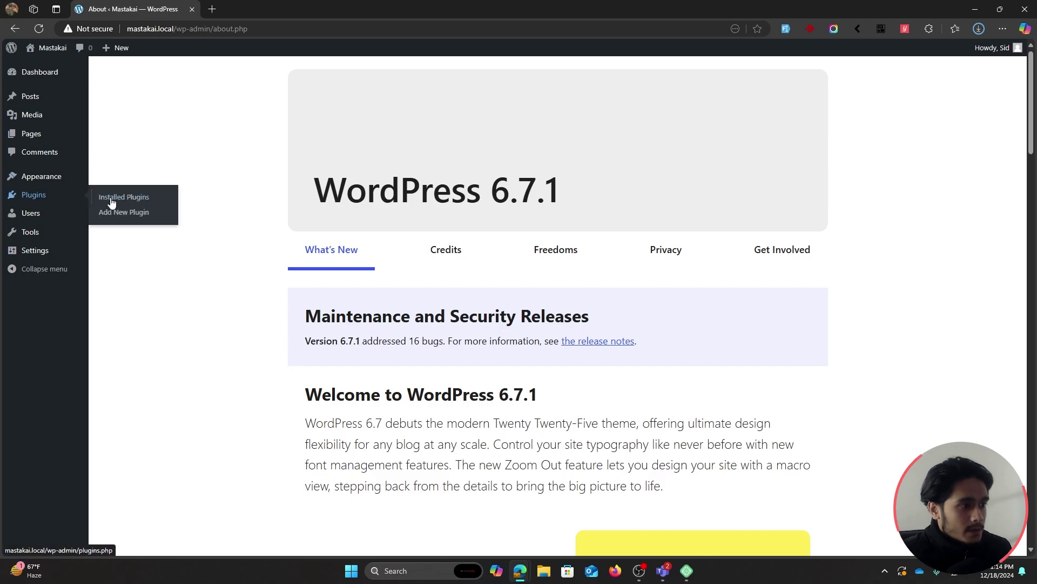
pyautogui.click(123, 212)
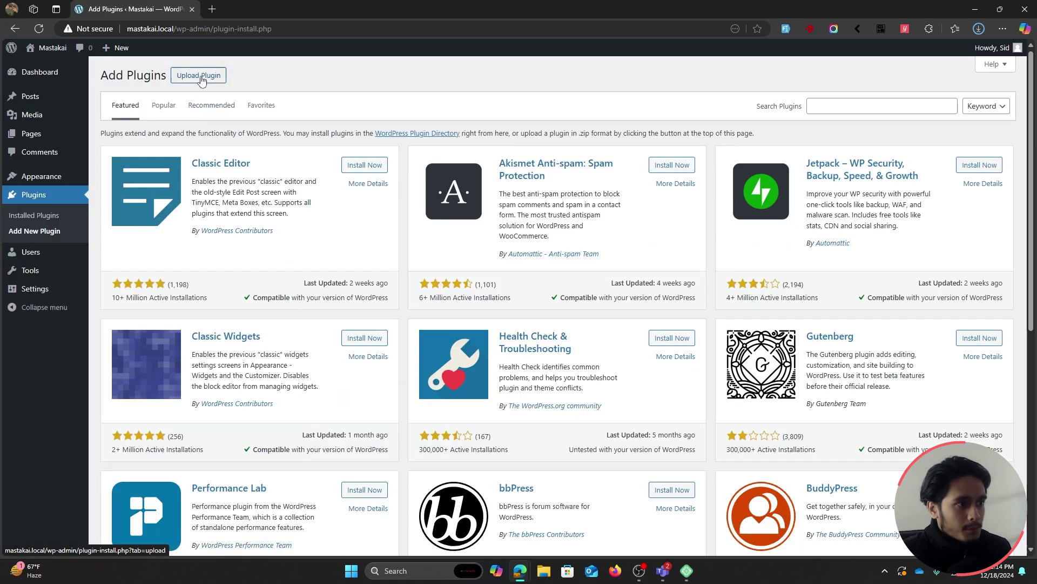
pyautogui.click(199, 75)
pyautogui.click(497, 174)
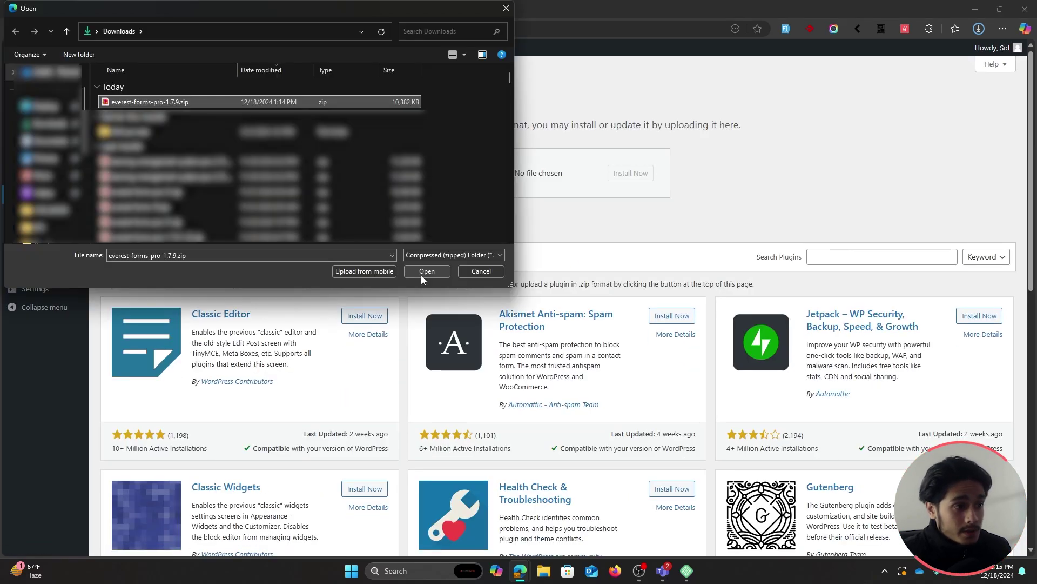
pyautogui.click(427, 271)
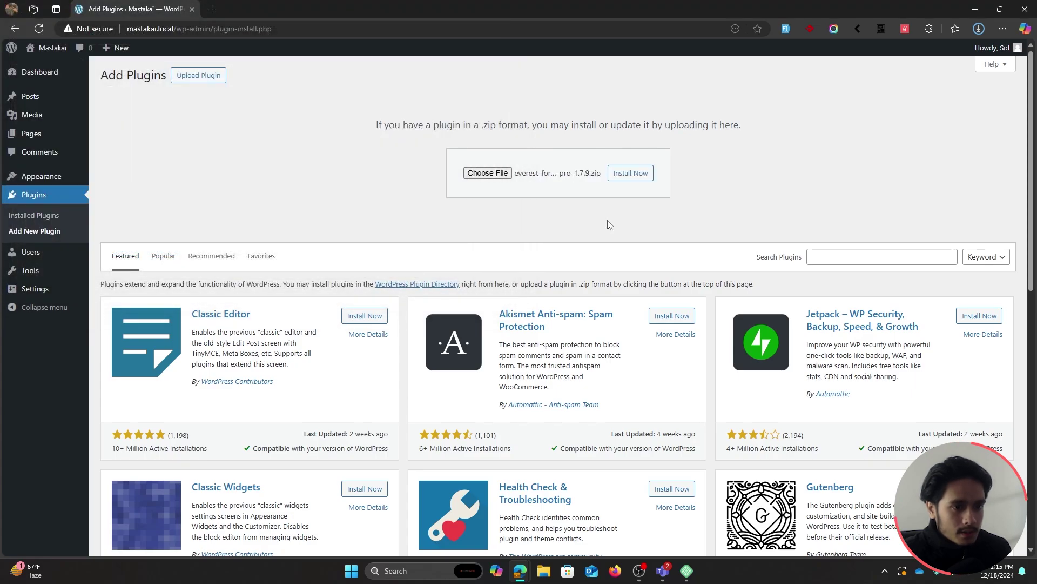
pyautogui.click(647, 179)
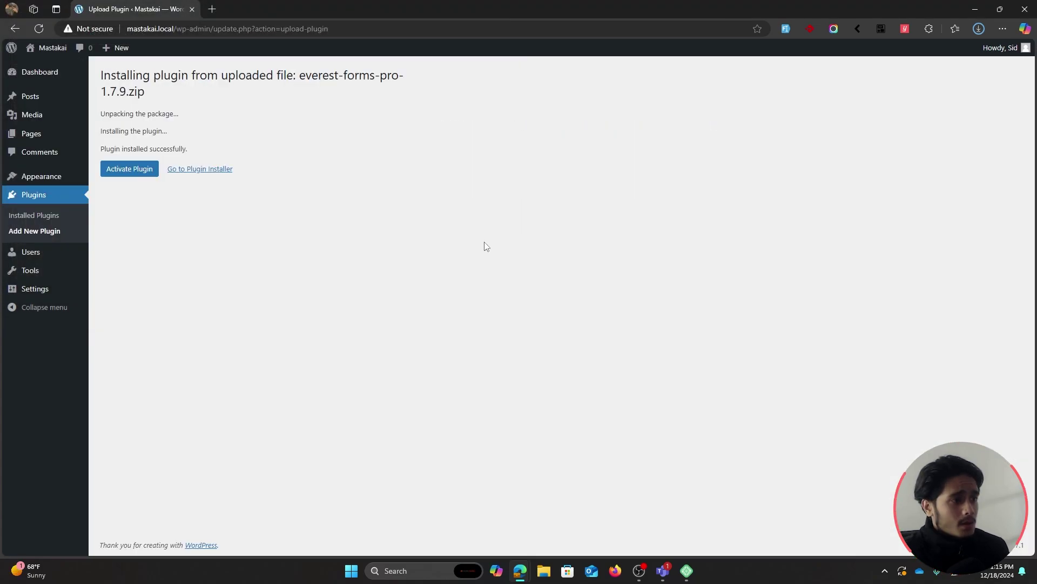
# - Activate Everest Forms Pro, then install and activate the base Everest Forms plugin it requires
pyautogui.click(136, 179)
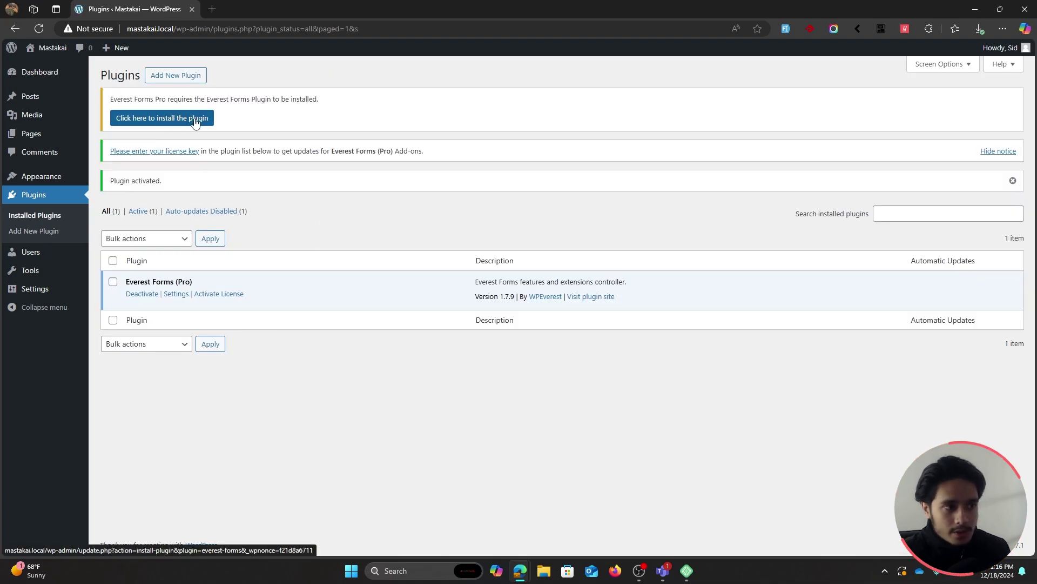
pyautogui.click(167, 125)
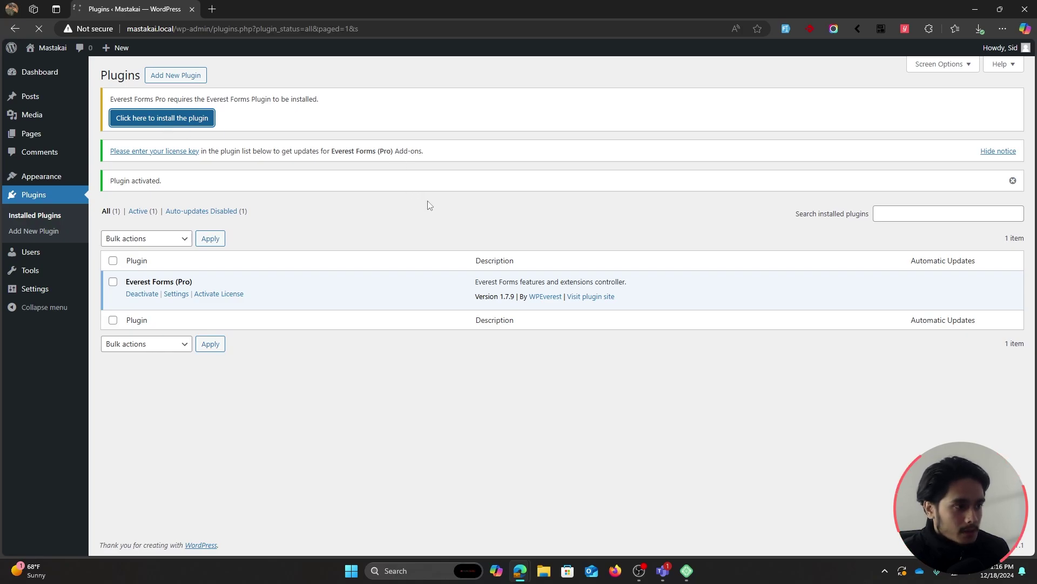
pyautogui.click(130, 314)
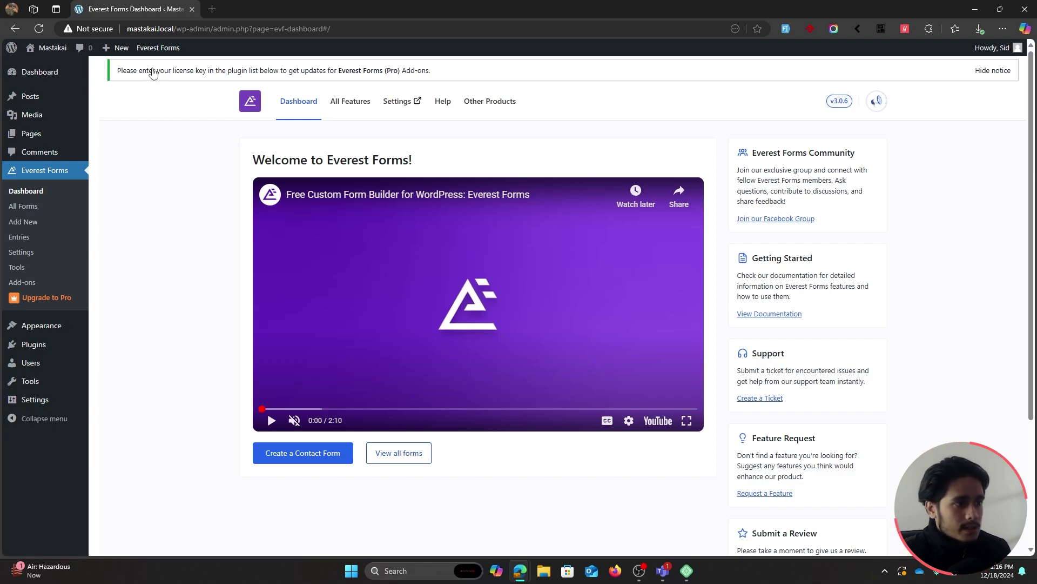
# - Paste the copied license key into the License Key field of the Everest Forms settings and activate the license
pyautogui.click(171, 76)
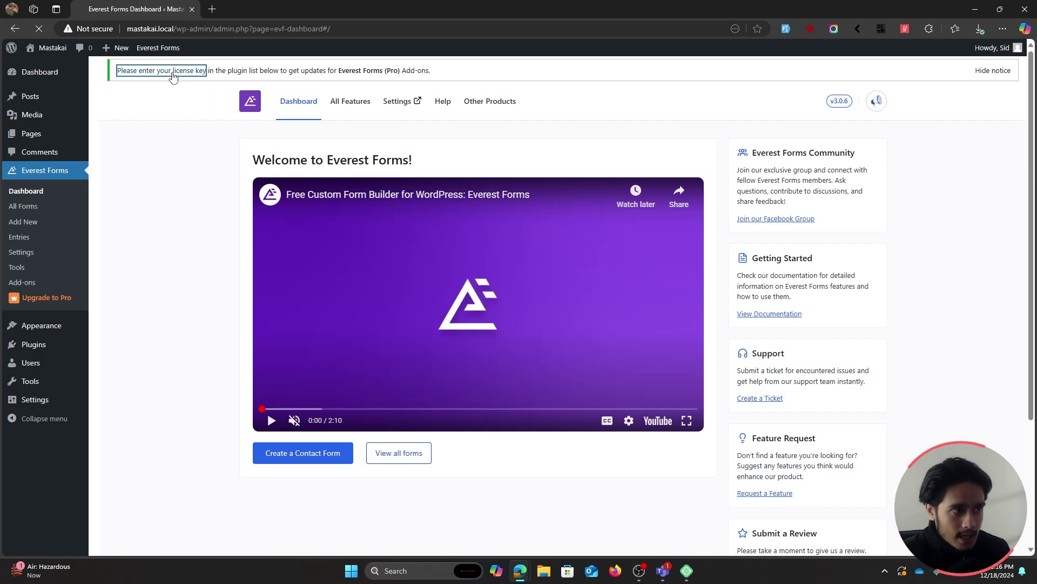
pyautogui.click(499, 185)
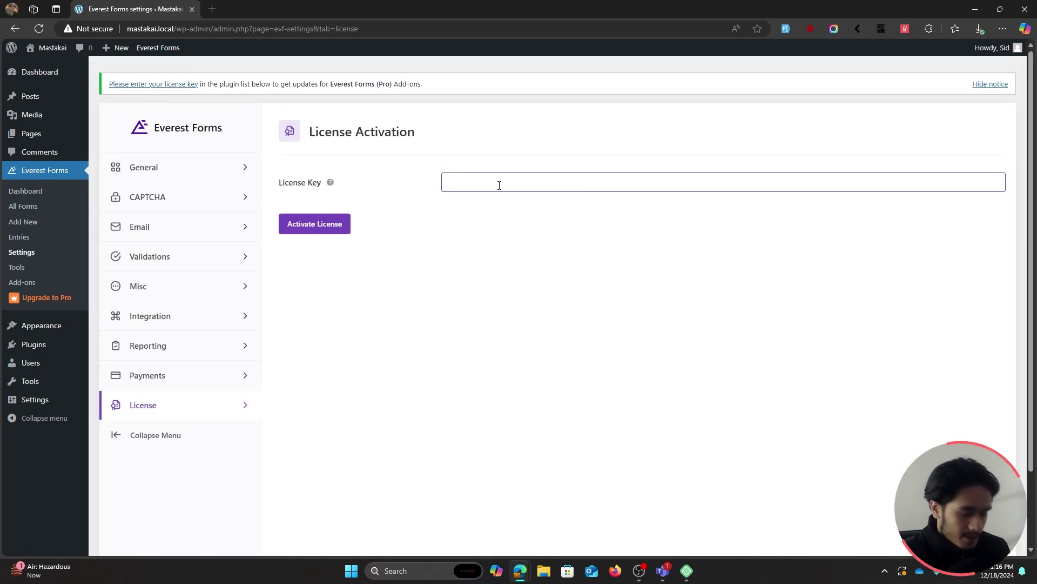
pyautogui.hotkey('ctrl', 'v')
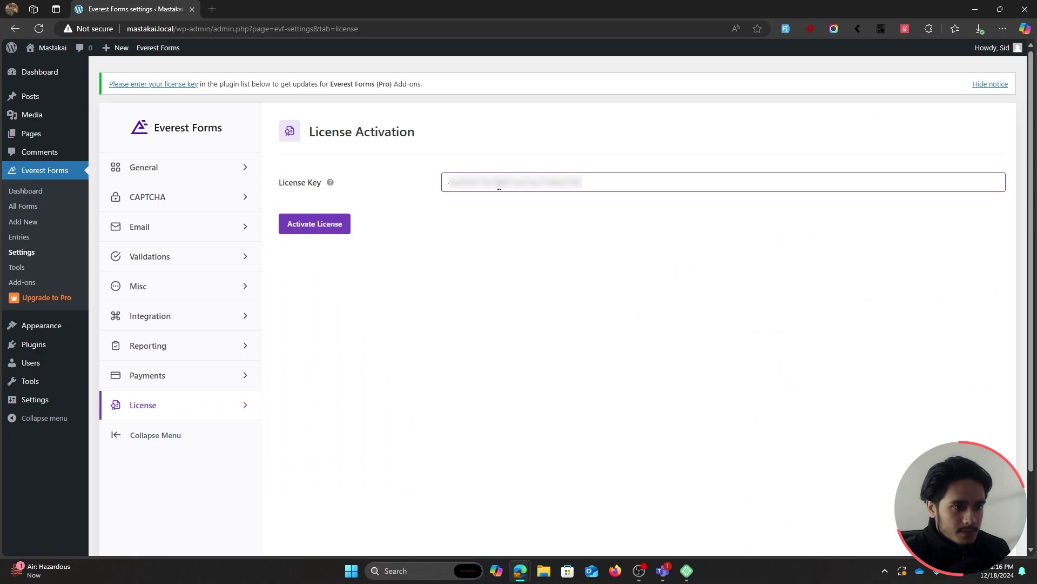
pyautogui.click(315, 224)
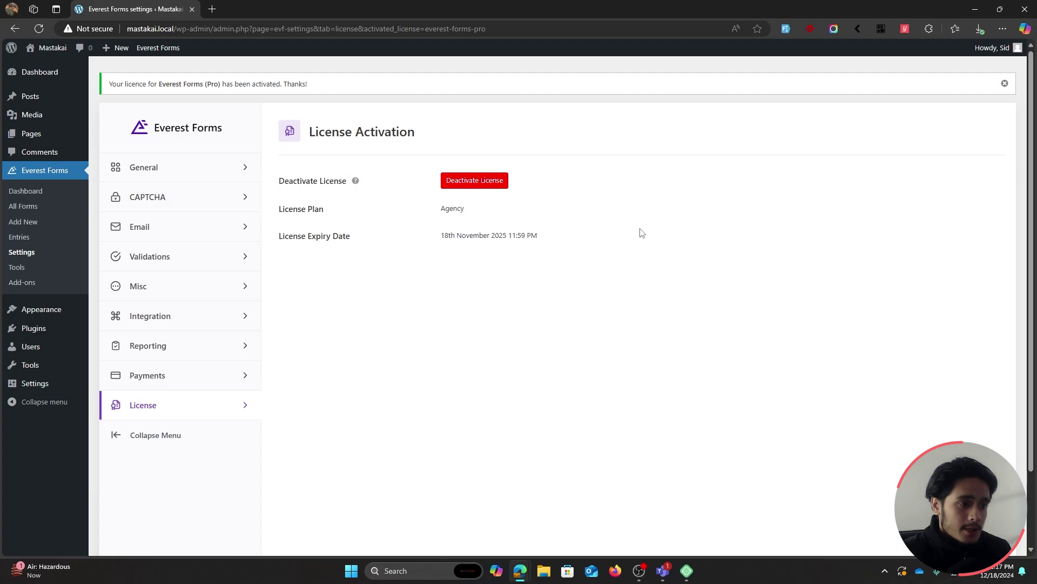
# - Open the Contact Form for editing from the list of all Everest Forms forms
pyautogui.click(40, 212)
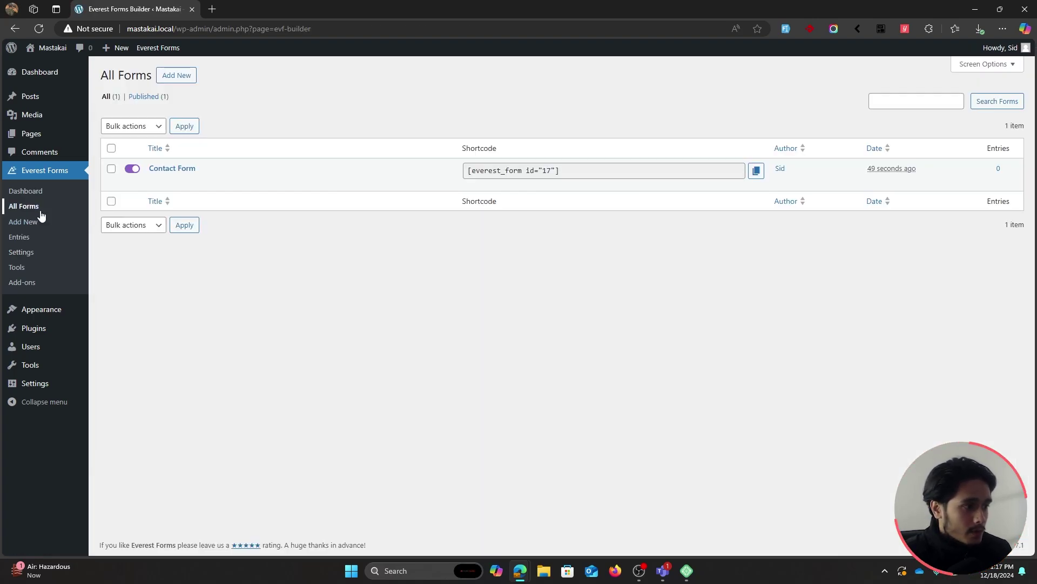
pyautogui.moveTo(255, 185)
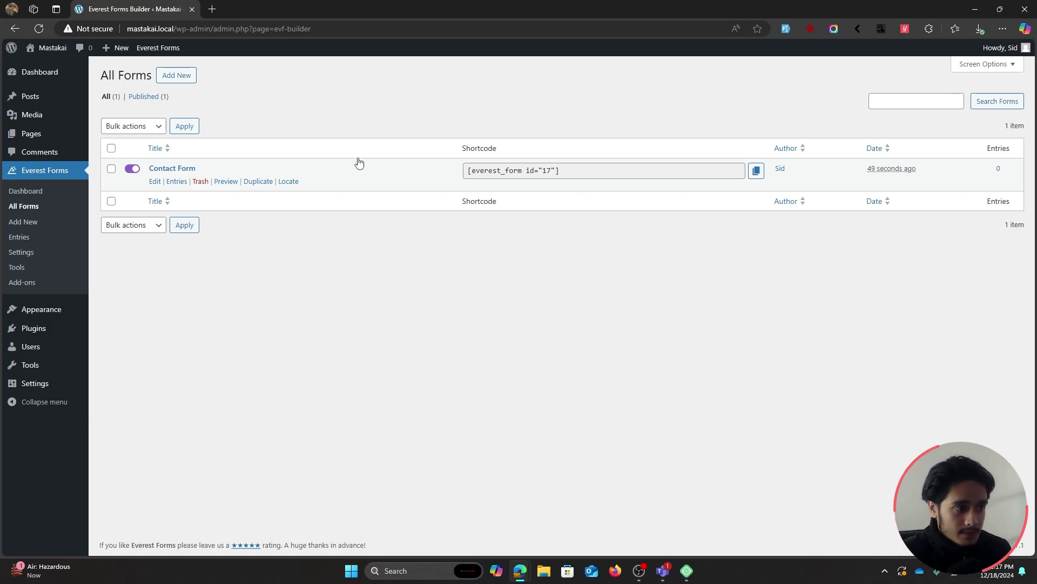
pyautogui.click(155, 183)
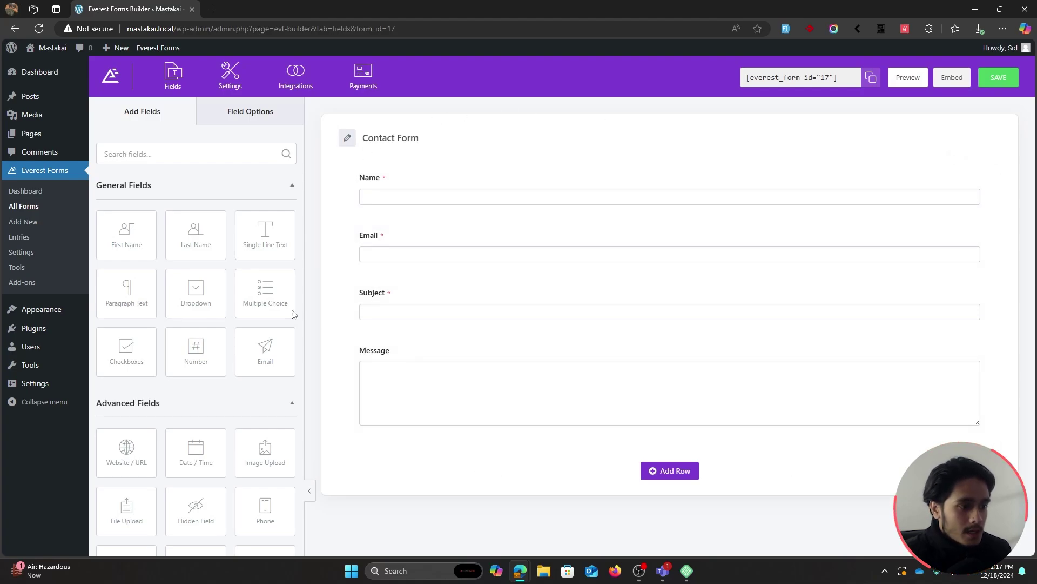
# - Add a Phone field between Email and Subject in the contact form and make it required
pyautogui.scroll(-4, 230, 297)
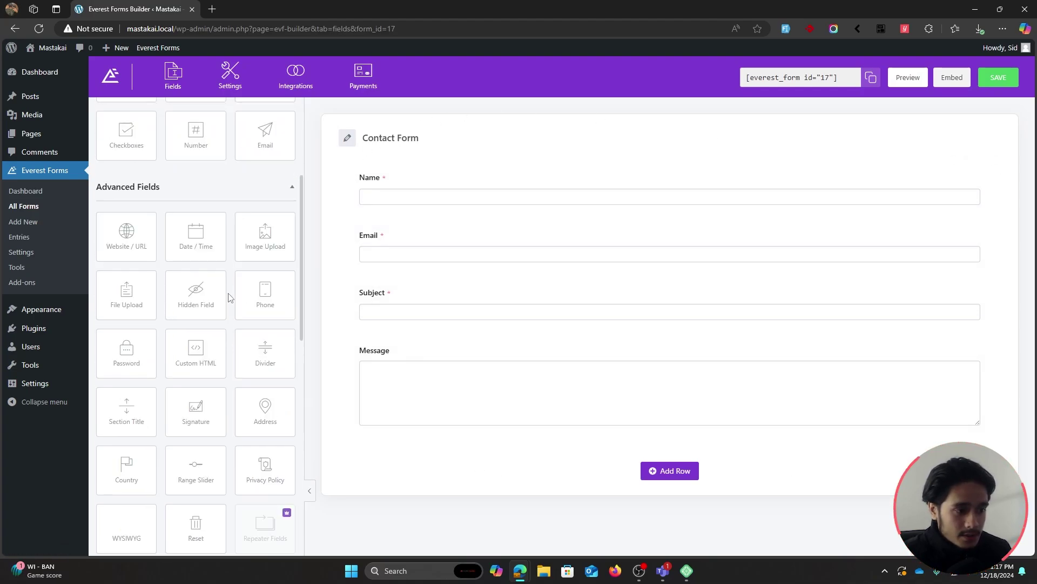
pyautogui.moveTo(266, 301); pyautogui.dragTo(466, 284)
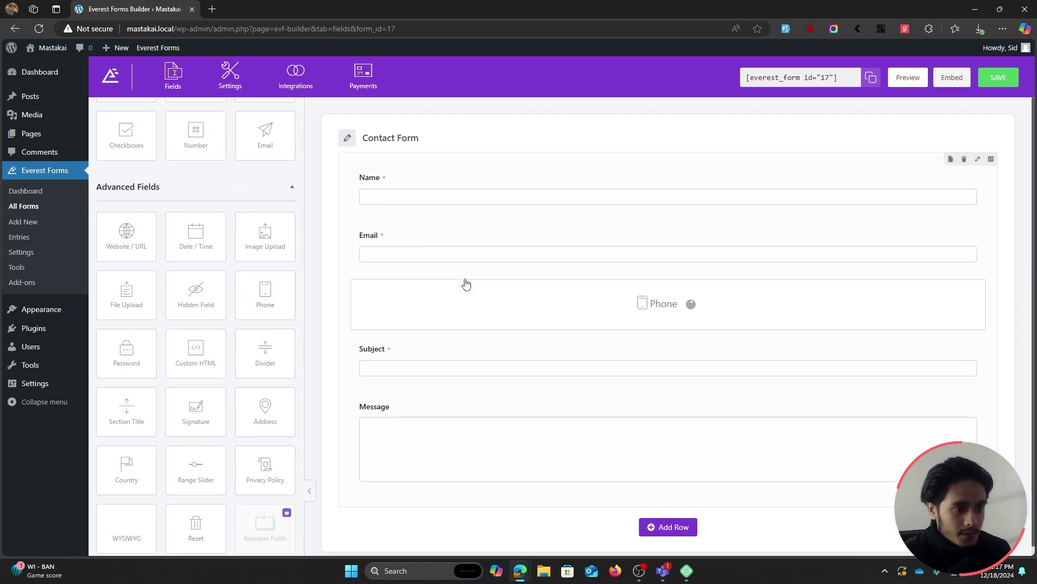
pyautogui.click(395, 290)
pyautogui.scroll(3, 258, 313)
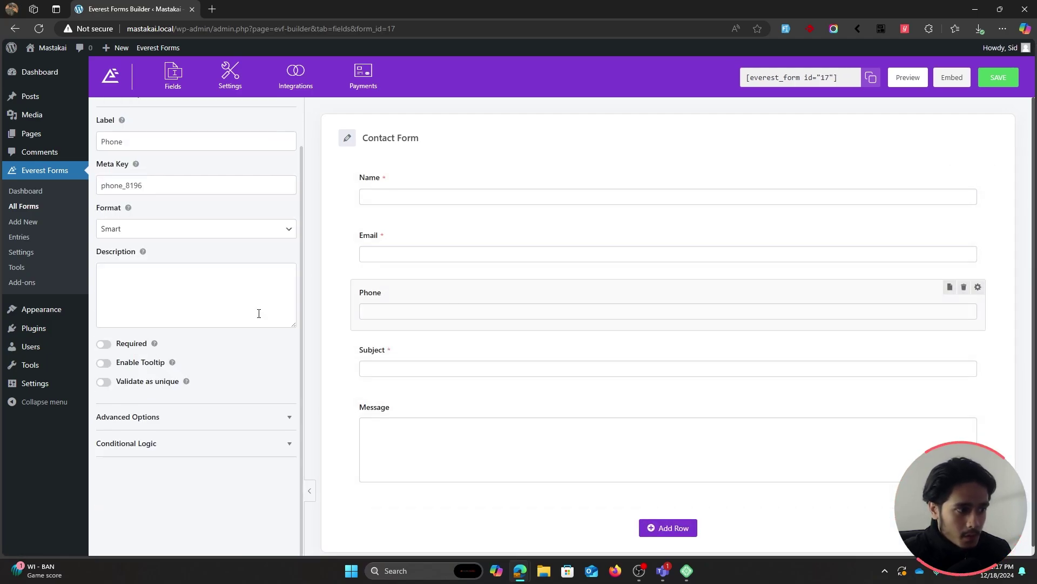
pyautogui.click(104, 344)
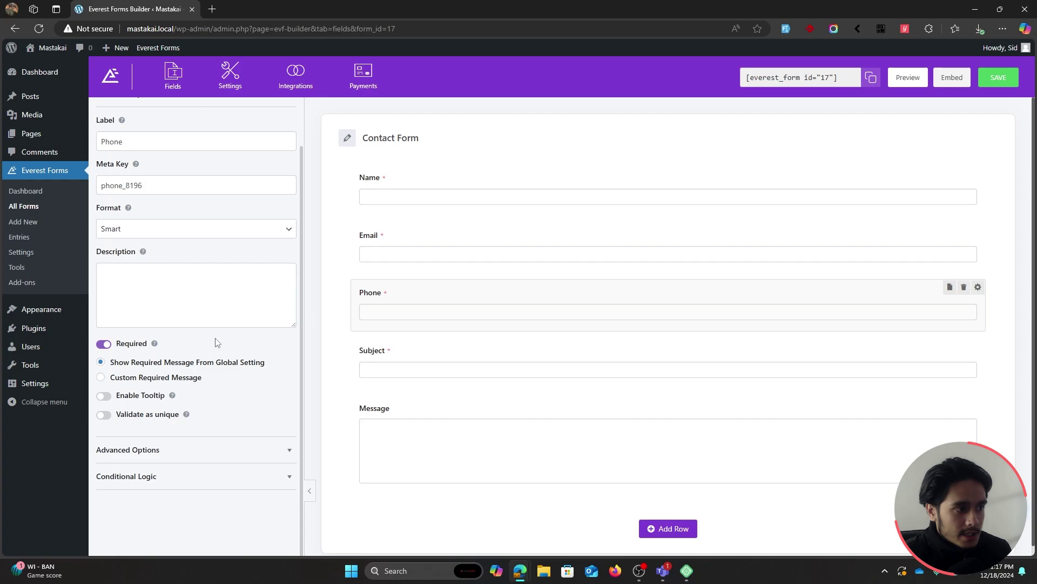
# - Change the Phone field's label to "Mobile Number" in the contact form
pyautogui.scroll(1, 189, 254)
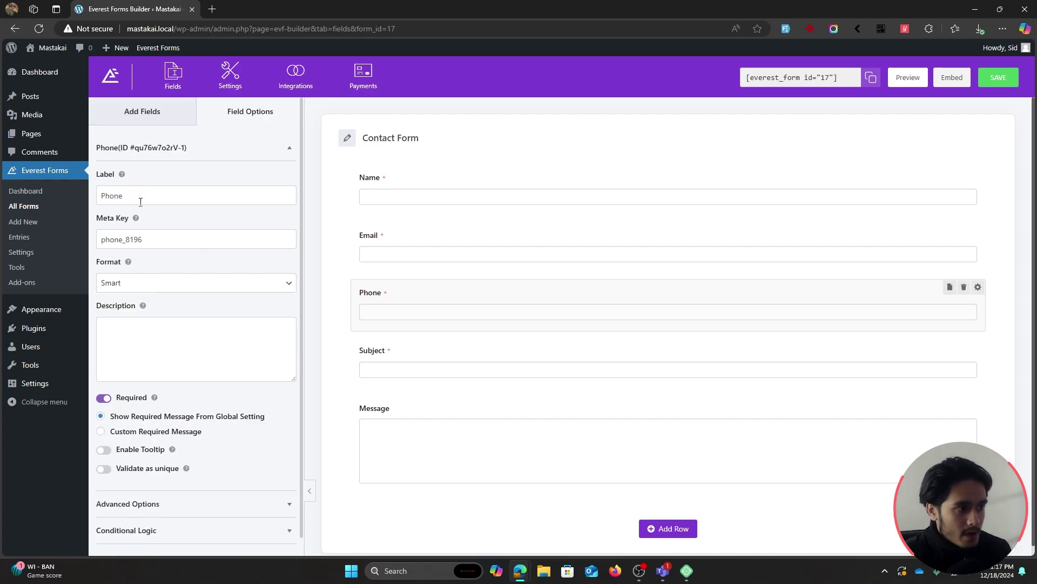
pyautogui.doubleClick(141, 201)
pyautogui.write('mobikle')
pyautogui.hotkey('ctrl', 'a')
pyautogui.write('Mobile Number')
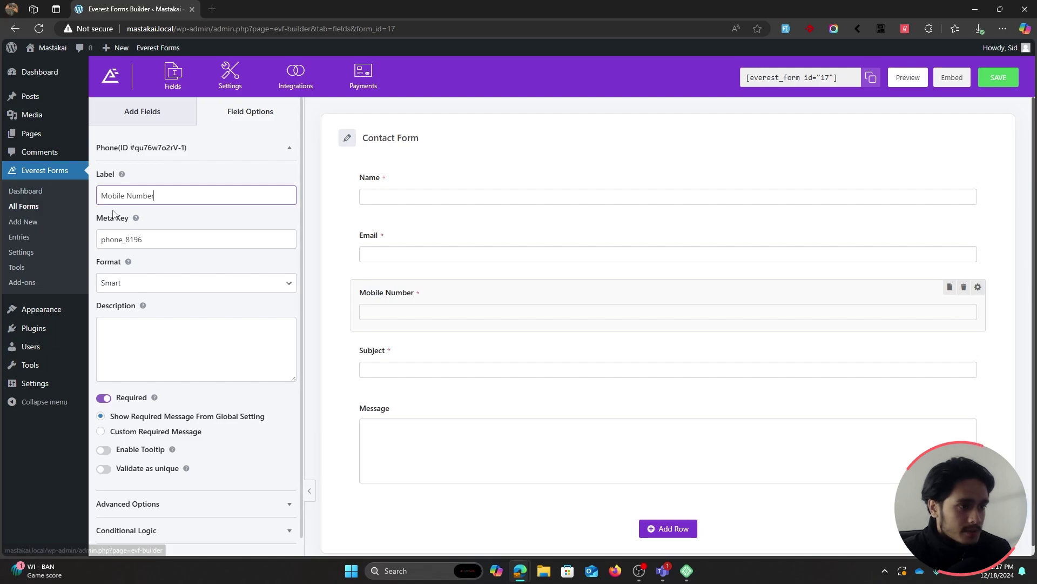
pyautogui.click(926, 140)
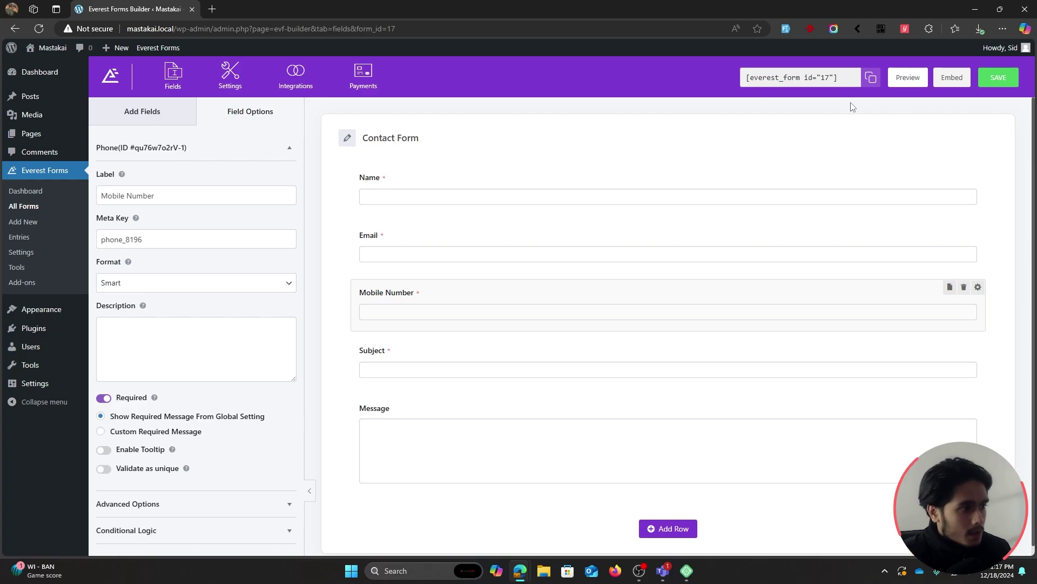
# - Create a new form from the Simple Support Form template, name it "Support Form", and save it
pyautogui.click(31, 223)
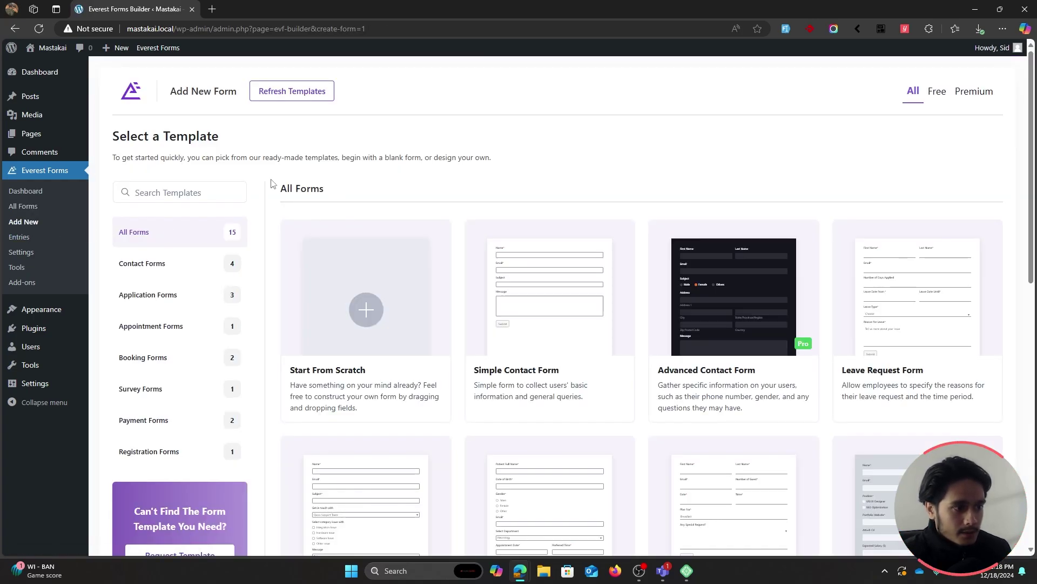
pyautogui.scroll(-1, 271, 184)
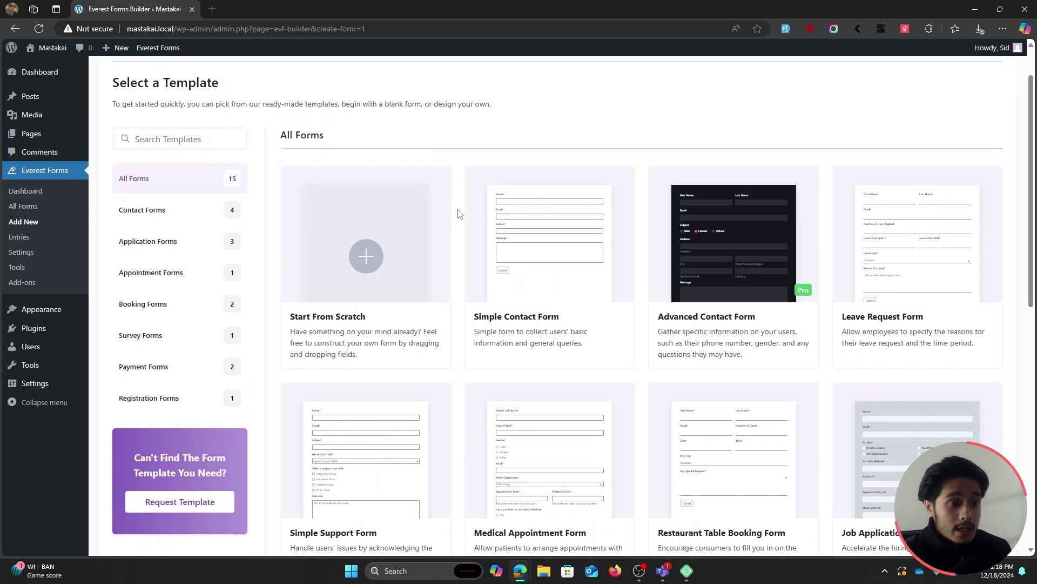
pyautogui.scroll(-2, 458, 213)
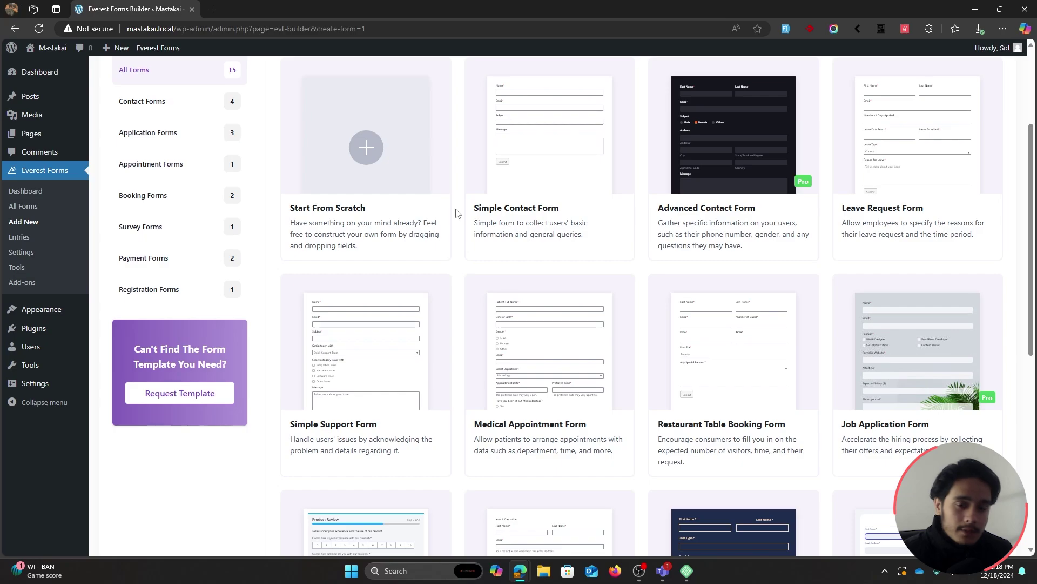
pyautogui.scroll(-2, 456, 213)
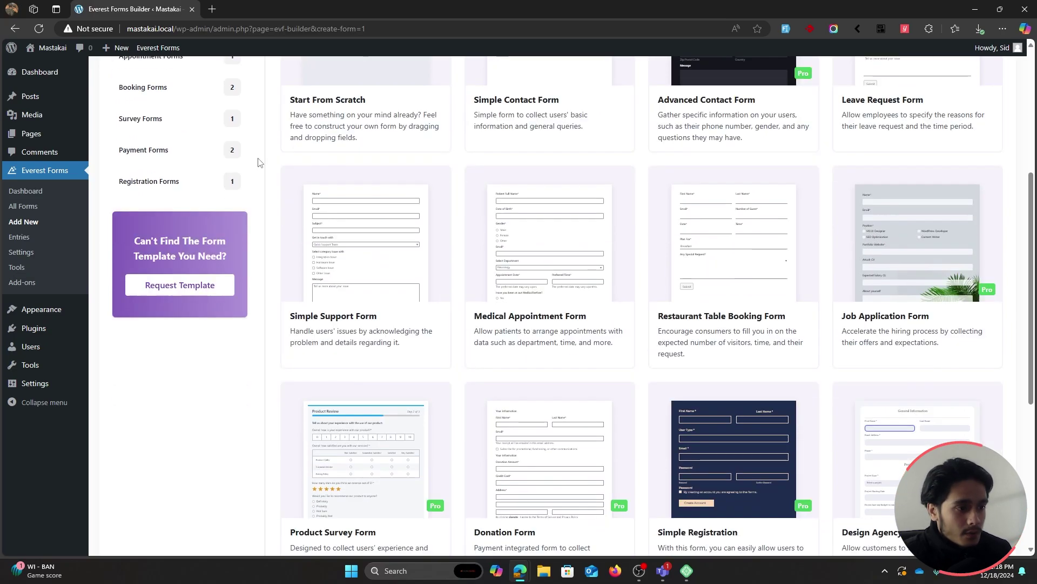
pyautogui.click(370, 220)
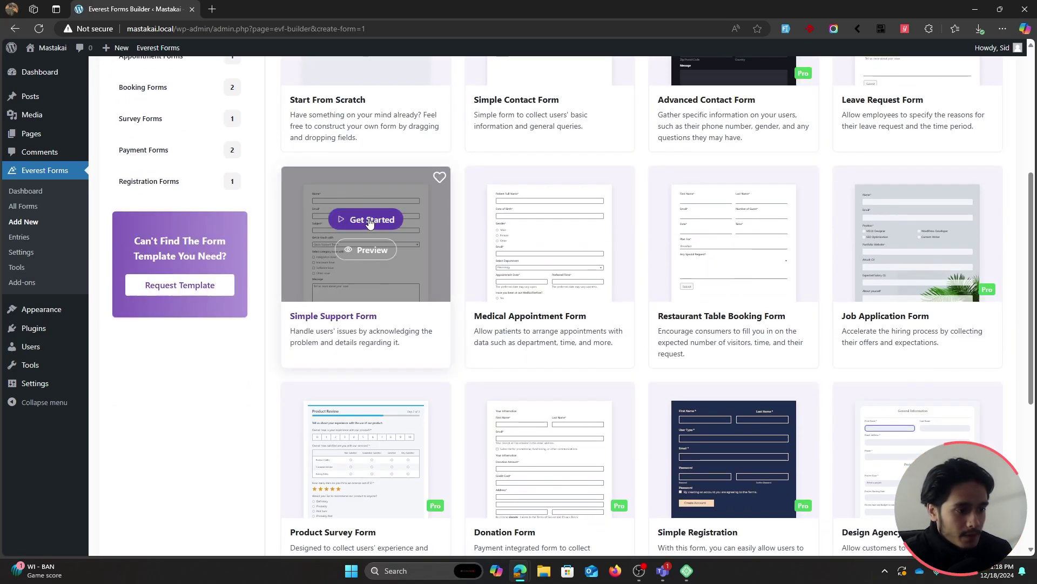
pyautogui.doubleClick(404, 304)
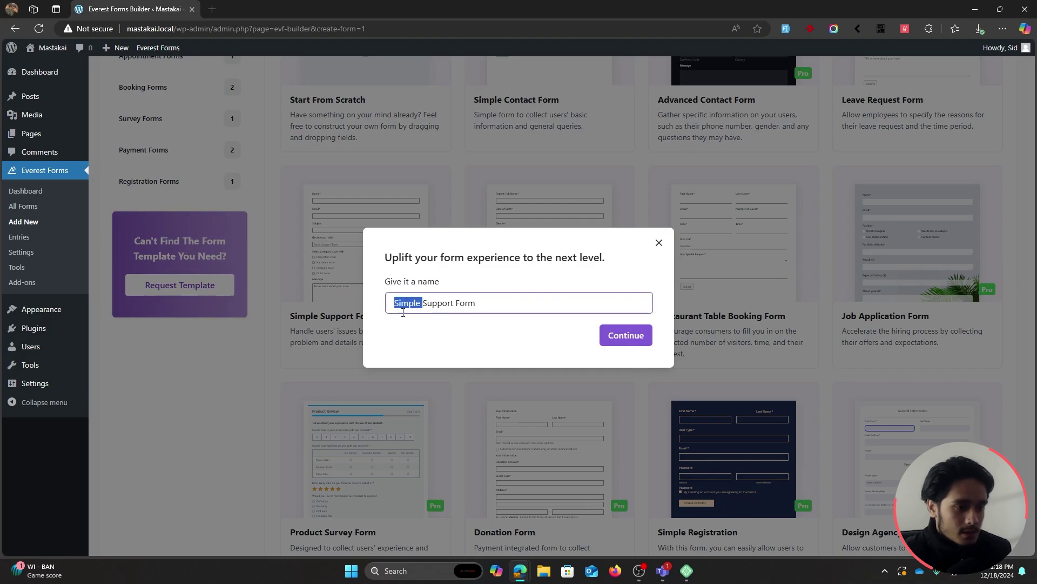
pyautogui.press('BackSpace')
pyautogui.click(614, 334)
pyautogui.scroll(-2, 332, 191)
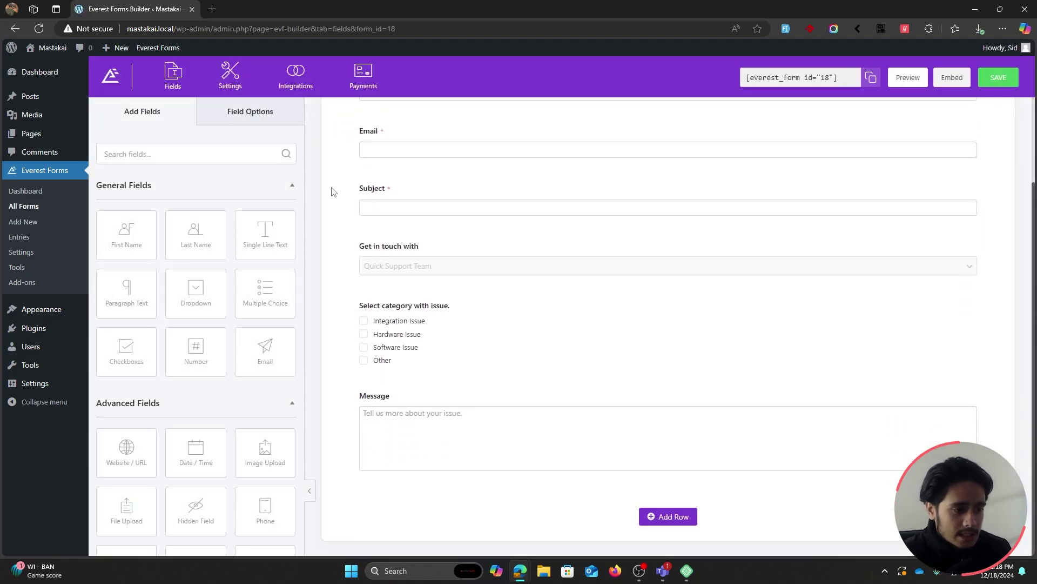
pyautogui.scroll(2, 333, 192)
pyautogui.click(998, 79)
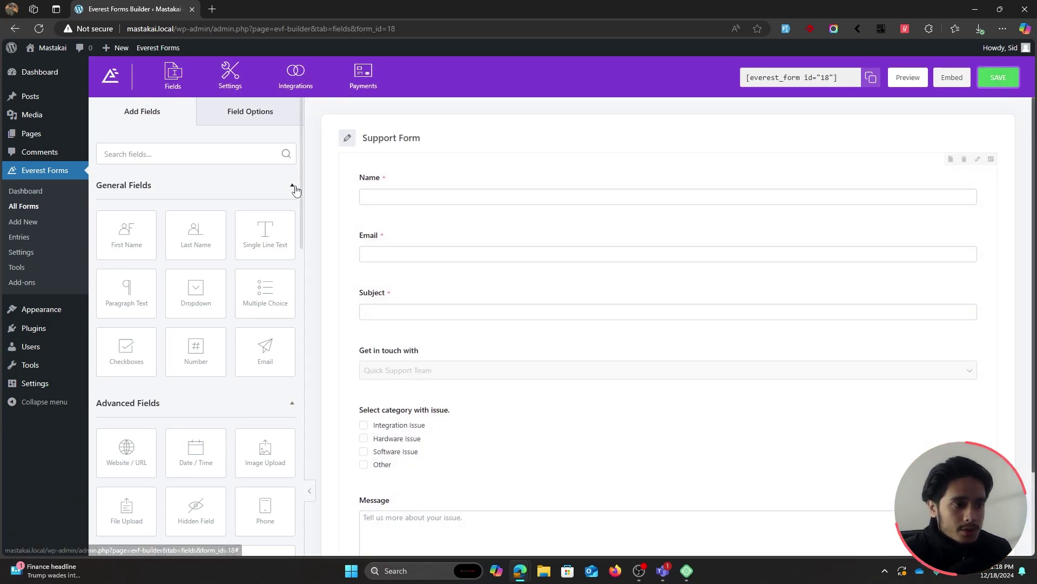
# - Open the existing Support Form page for editing from the list of all WordPress pages
pyautogui.moveTo(31, 133)
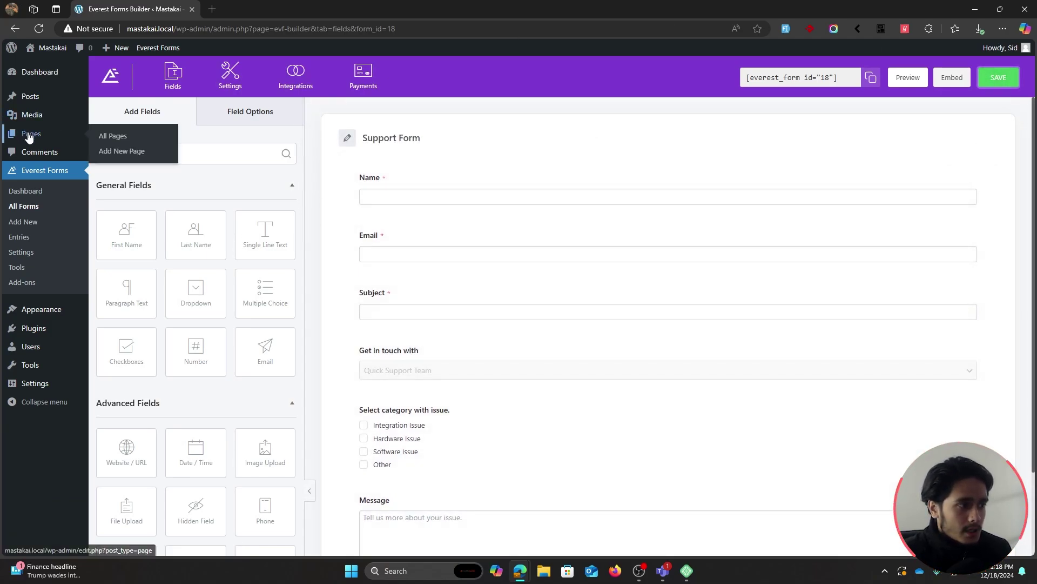
pyautogui.click(142, 136)
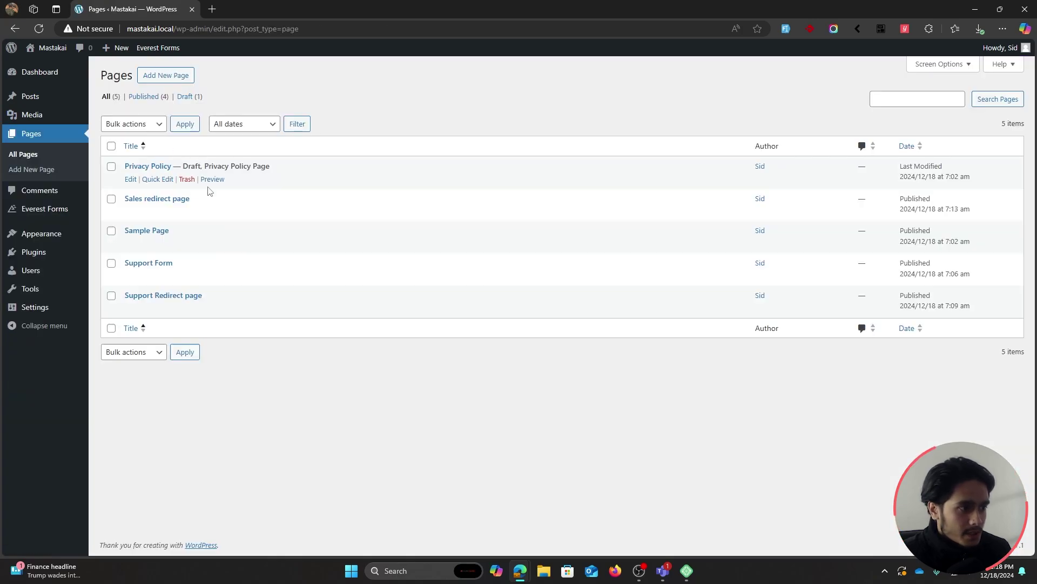
pyautogui.click(130, 276)
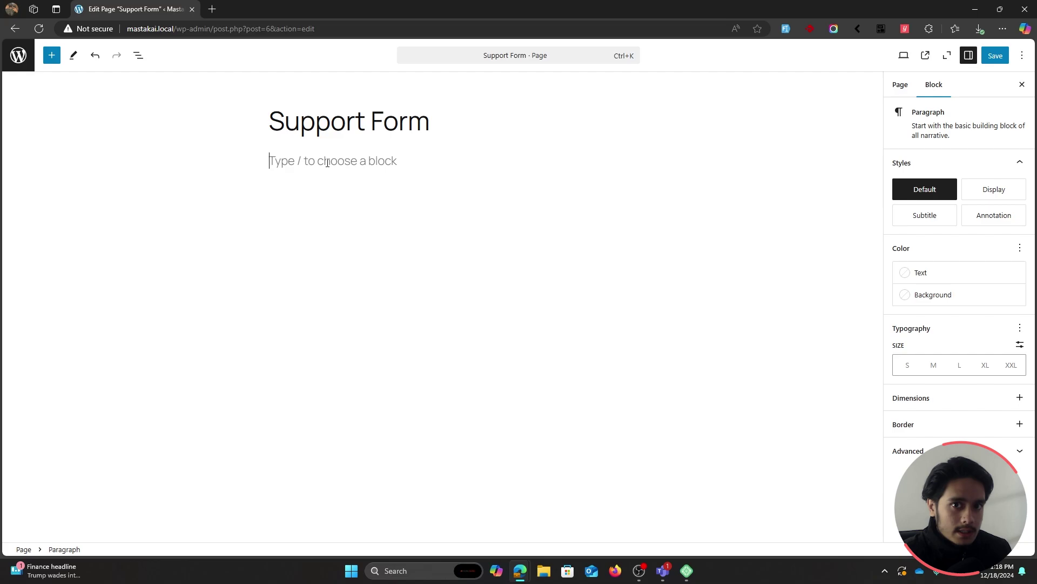
# - Insert an Everest Form block below the page title, select Support Form as its form, and save the page
pyautogui.click(52, 54)
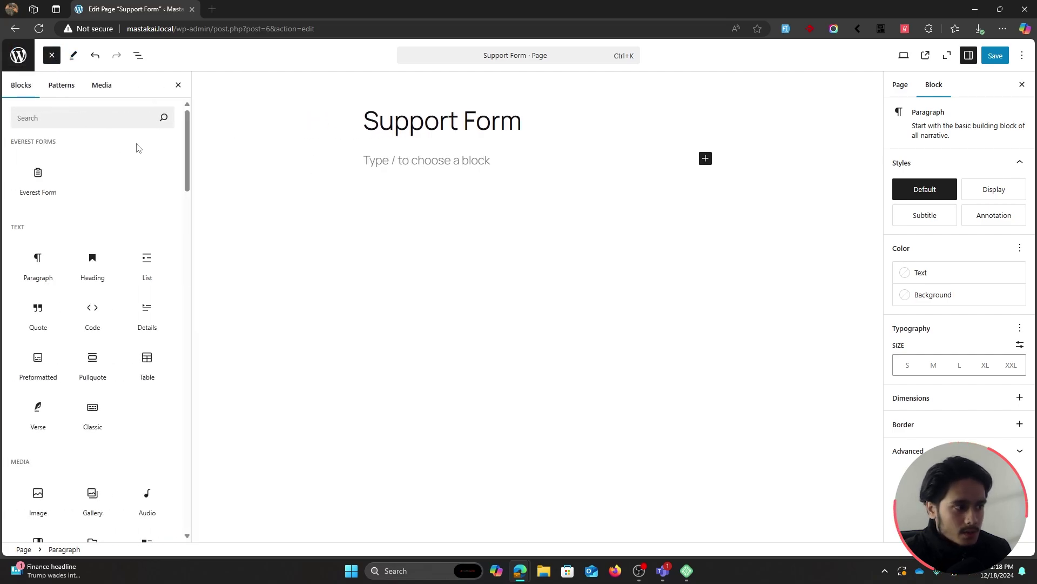
pyautogui.moveTo(38, 173); pyautogui.dragTo(452, 167)
pyautogui.click(442, 246)
pyautogui.click(429, 276)
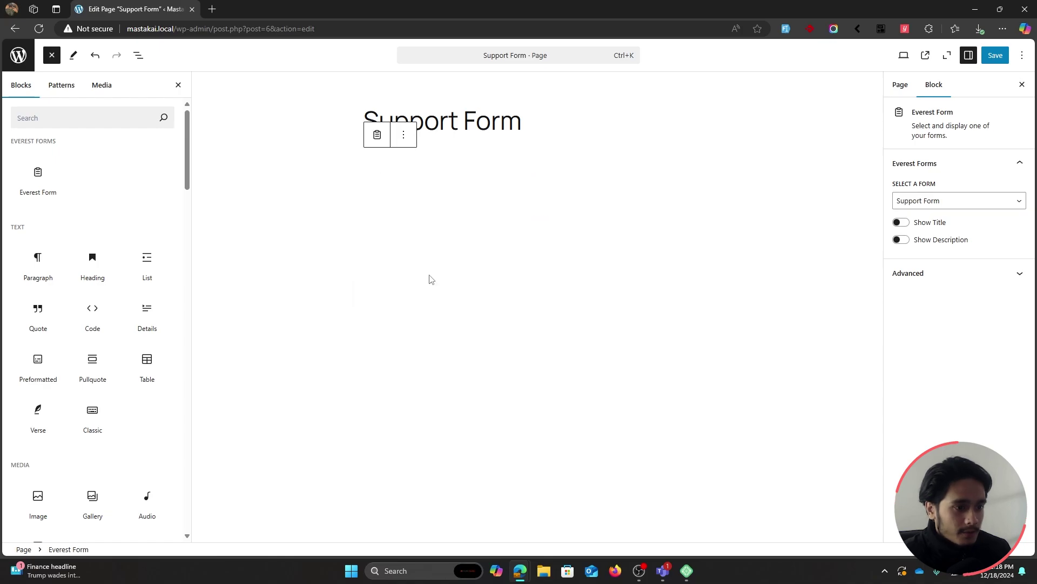
pyautogui.scroll(-3, 723, 225)
pyautogui.scroll(3, 721, 224)
pyautogui.hotkey('ctrl', 's')
# - View the published Support Form page, fill the form with dummy data, and submit it
pyautogui.click(925, 56)
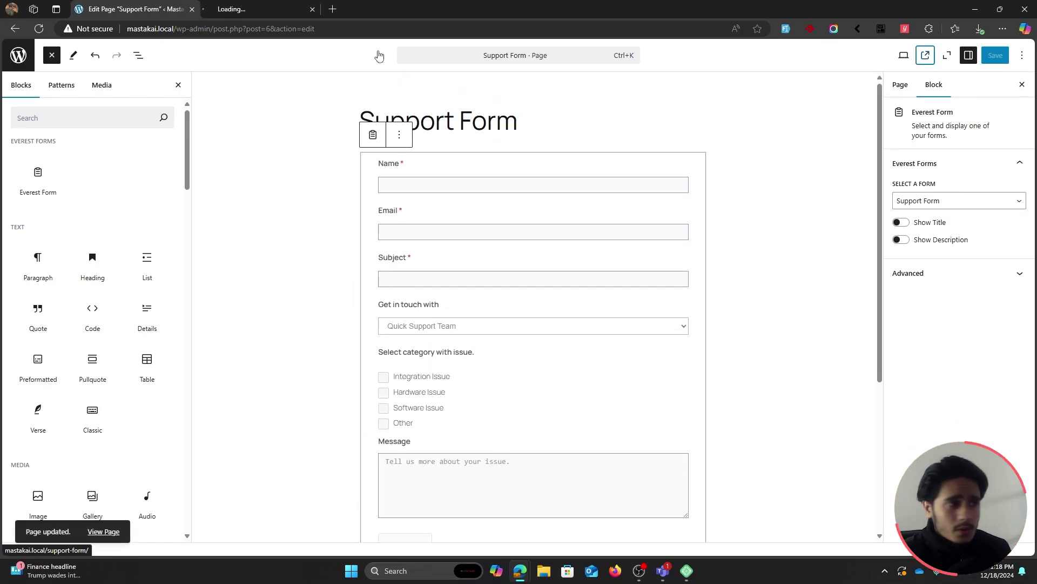
pyautogui.hotkey('alt', 'shift', 'f')
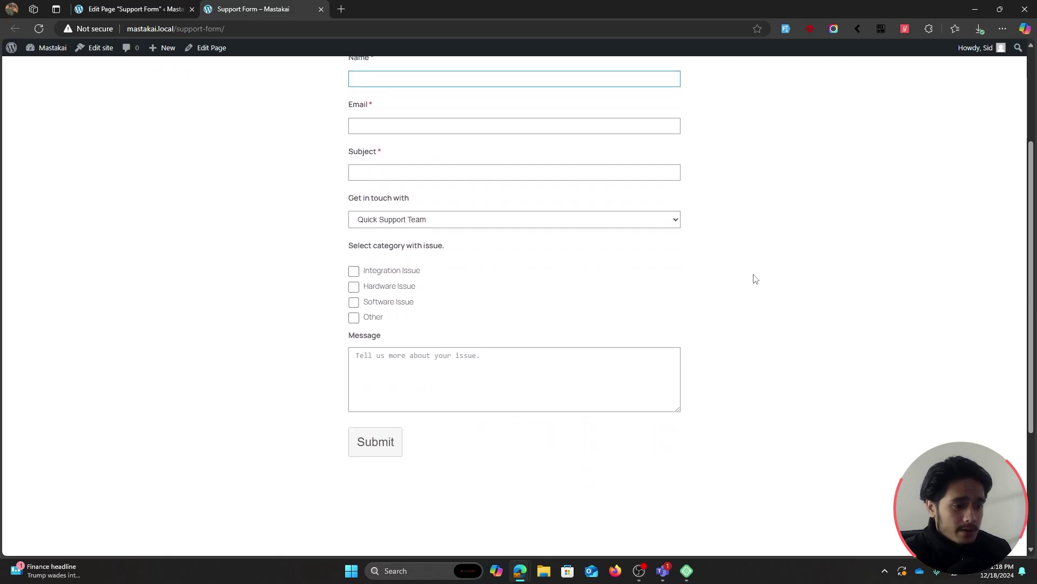
pyautogui.click(376, 438)
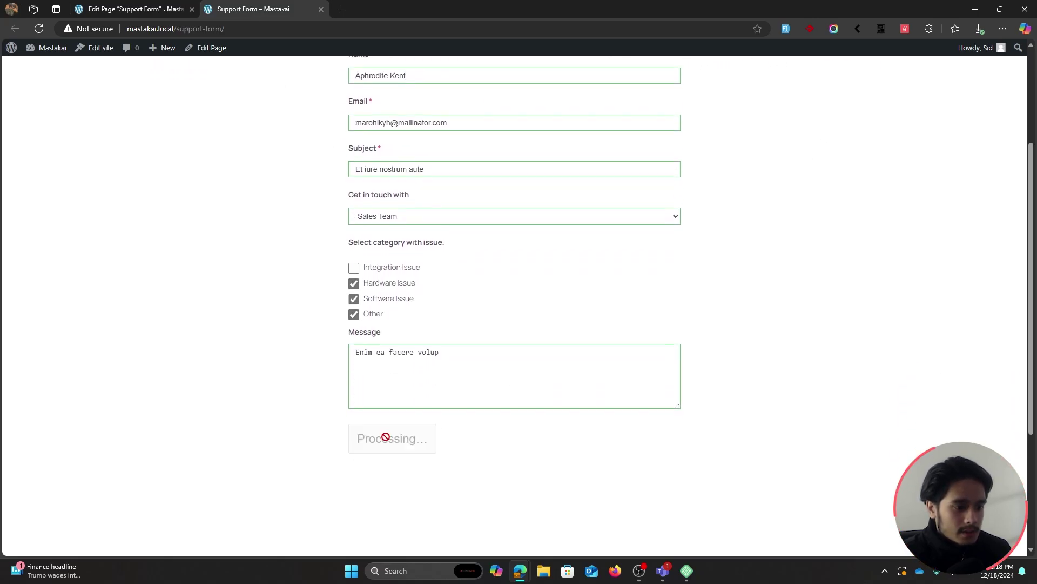
# - Return to the WordPress admin and review the Support Form submissions in the Everest Forms entries
pyautogui.click(160, 11)
pyautogui.click(20, 56)
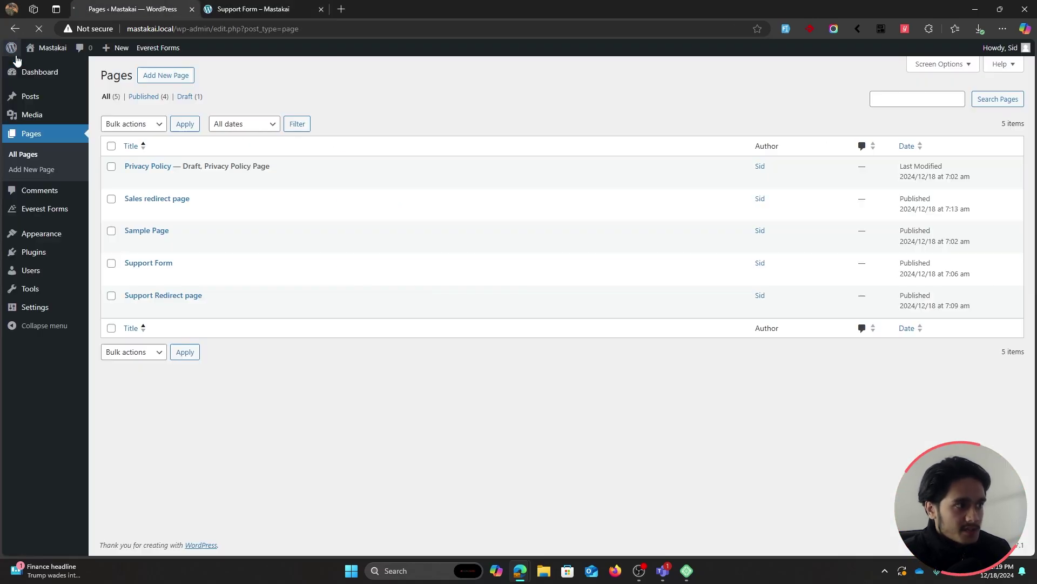
pyautogui.moveTo(62, 213)
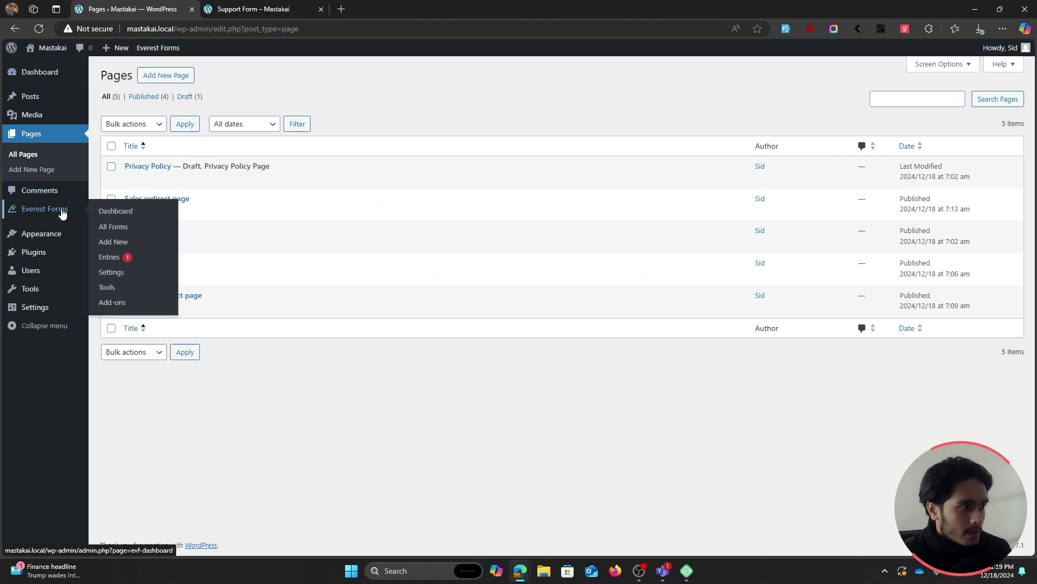
pyautogui.click(114, 260)
pyautogui.scroll(-3, 315, 401)
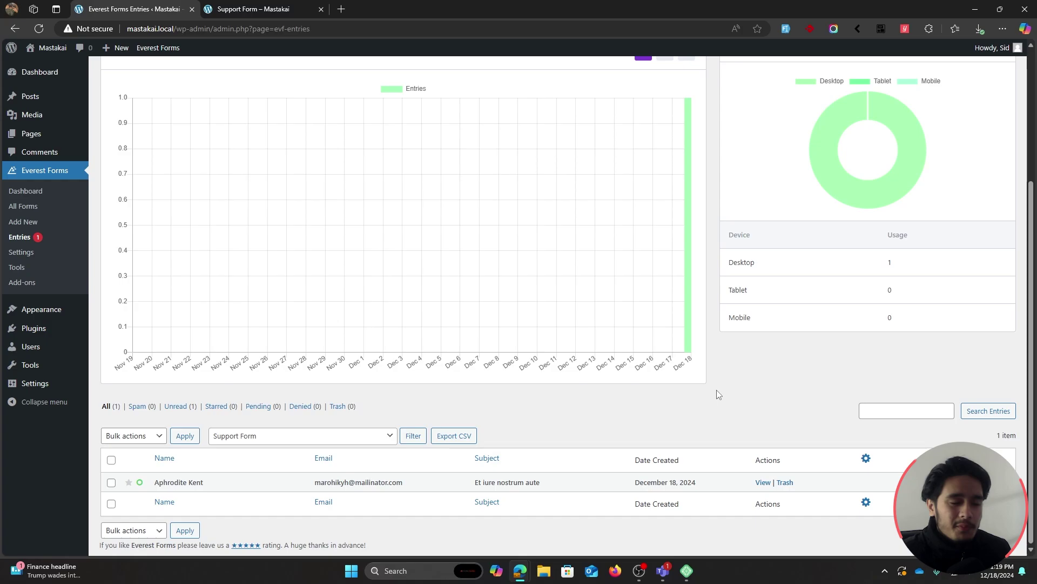
pyautogui.scroll(5, 713, 378)
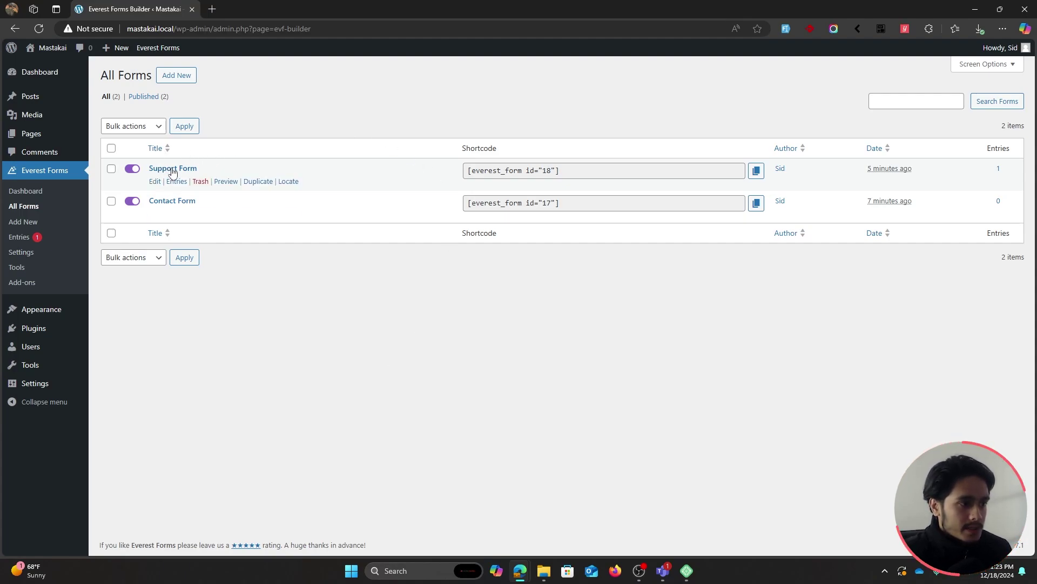
# - Edit the Support Form and add a Multiple Choice field labelled "Want us to give you a call?" after Message
pyautogui.click(155, 182)
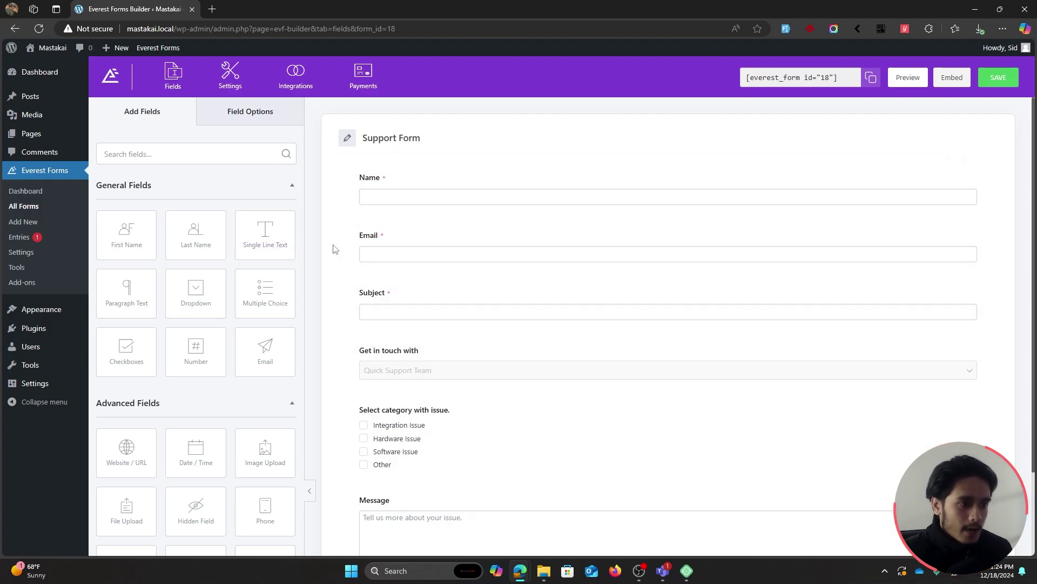
pyautogui.scroll(-1, 334, 248)
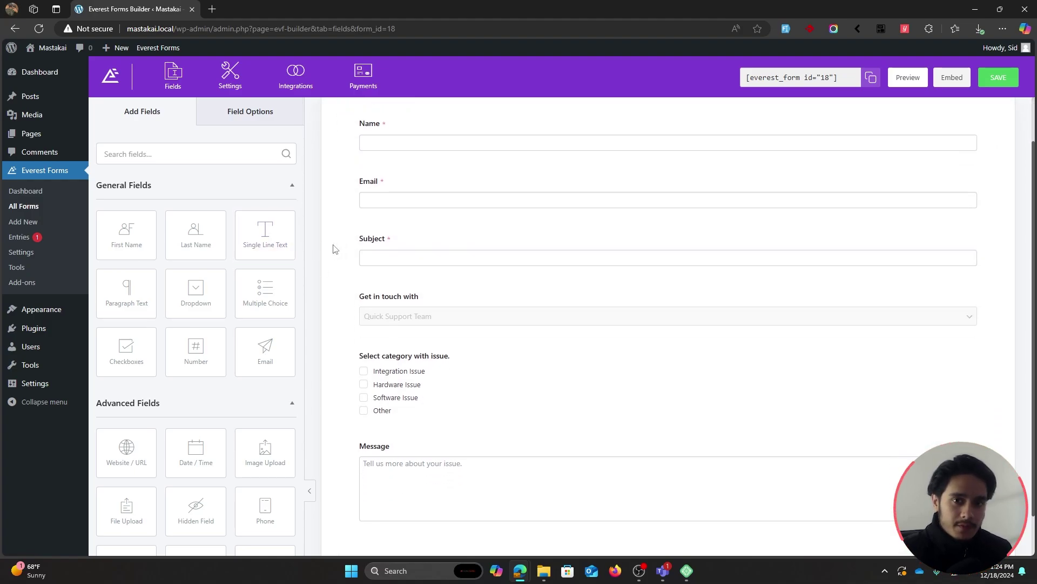
pyautogui.click(266, 293)
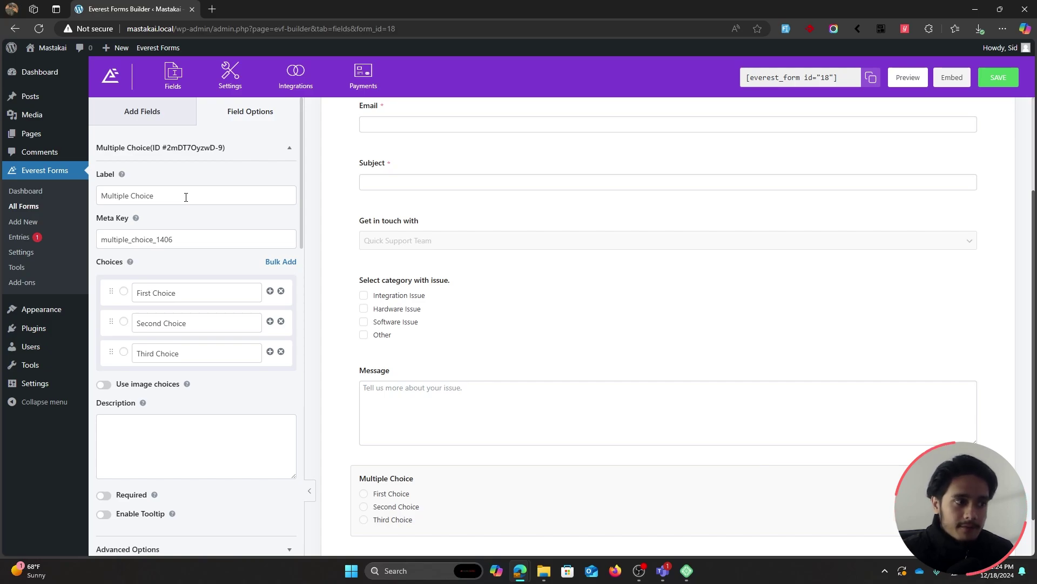
pyautogui.tripleClick(186, 197)
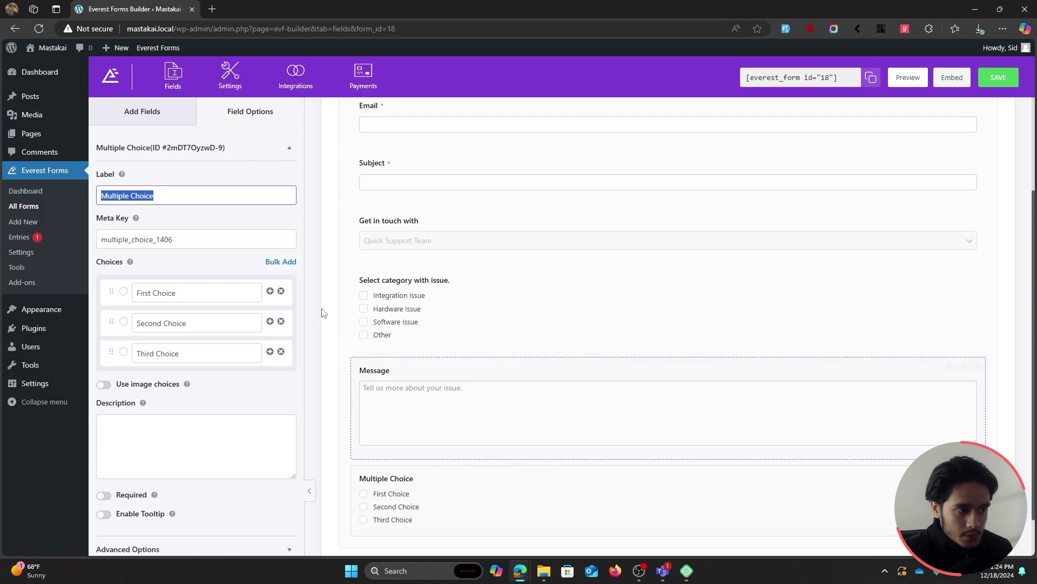
pyautogui.click(195, 197)
pyautogui.moveTo(195, 197); pyautogui.dragTo(93, 206)
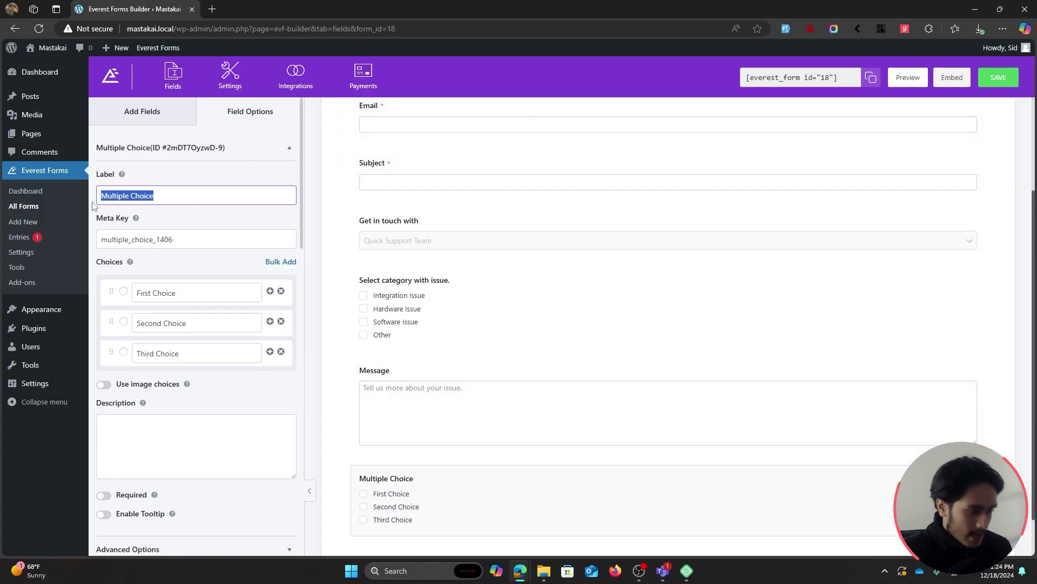
pyautogui.write('Want us to give you')
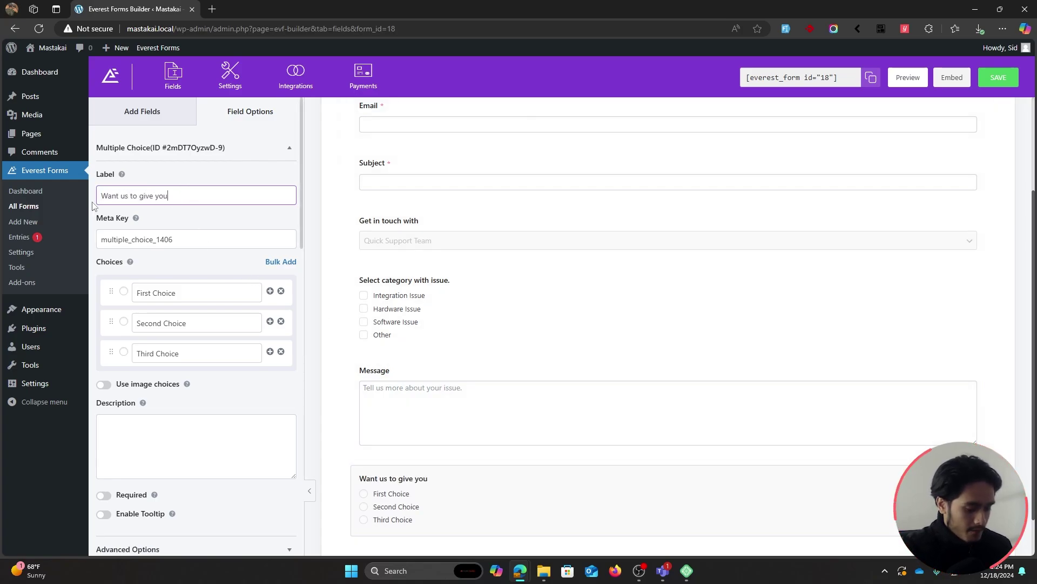
pyautogui.write(' ca call?')
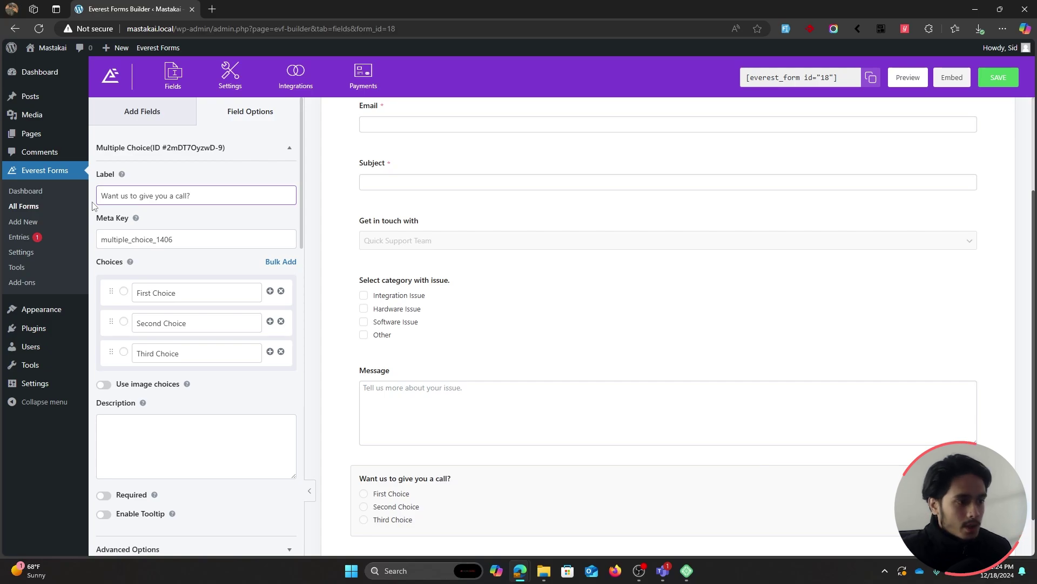
# - Set the multiple choice field's first two options to "Yes" and "No" and remove the third option
pyautogui.moveTo(200, 303); pyautogui.dragTo(130, 300)
pyautogui.write('Ye')
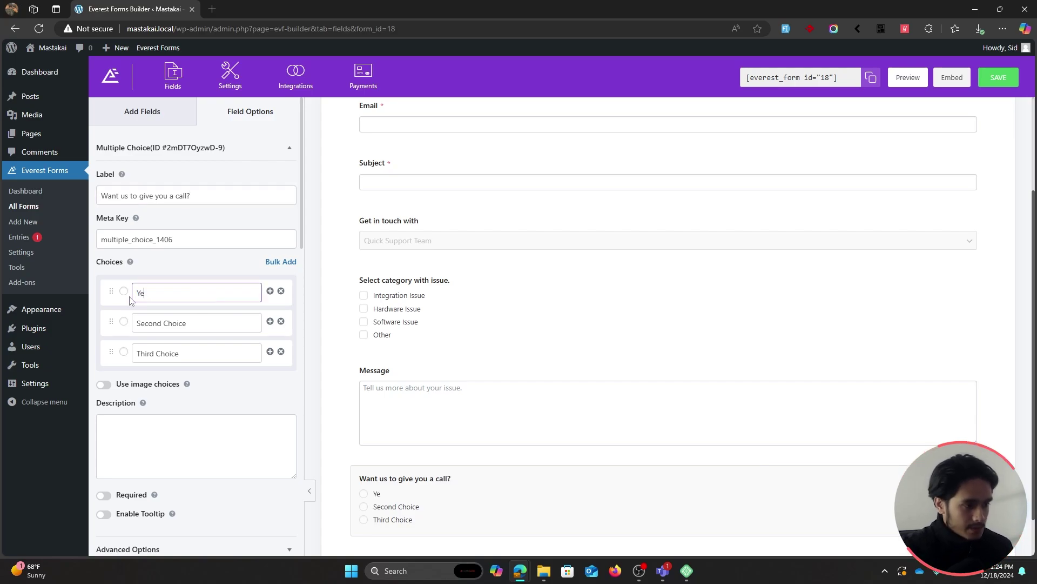
pyautogui.moveTo(215, 323); pyautogui.dragTo(133, 323)
pyautogui.moveTo(36, 316)
pyautogui.write('No')
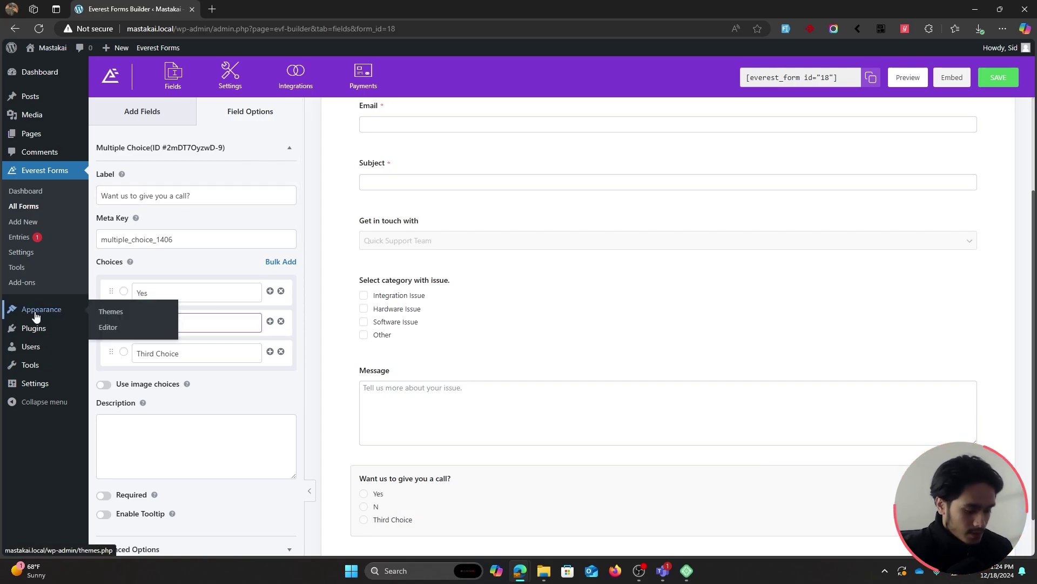
pyautogui.click(281, 352)
pyautogui.scroll(-1, 351, 357)
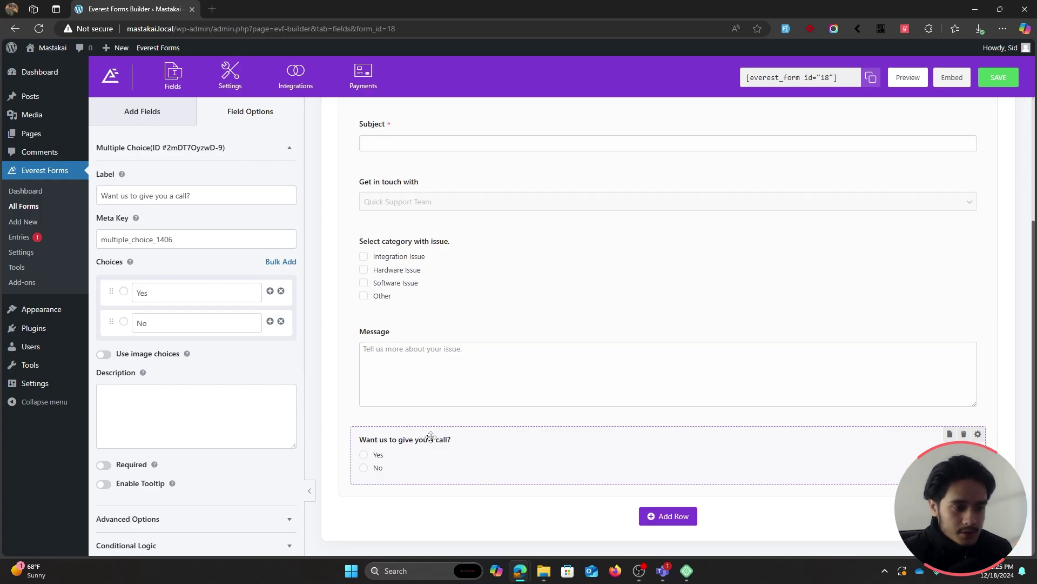
# - Add a Phone field below the "Want us to give you a call?" field and open its field options
pyautogui.click(142, 115)
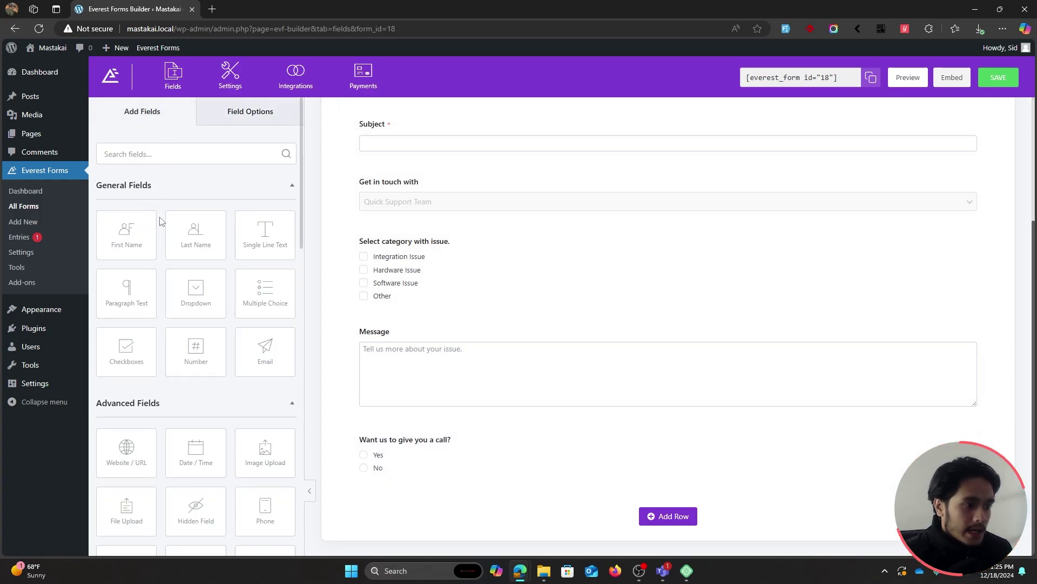
pyautogui.scroll(-2, 162, 221)
pyautogui.scroll(-2, 160, 222)
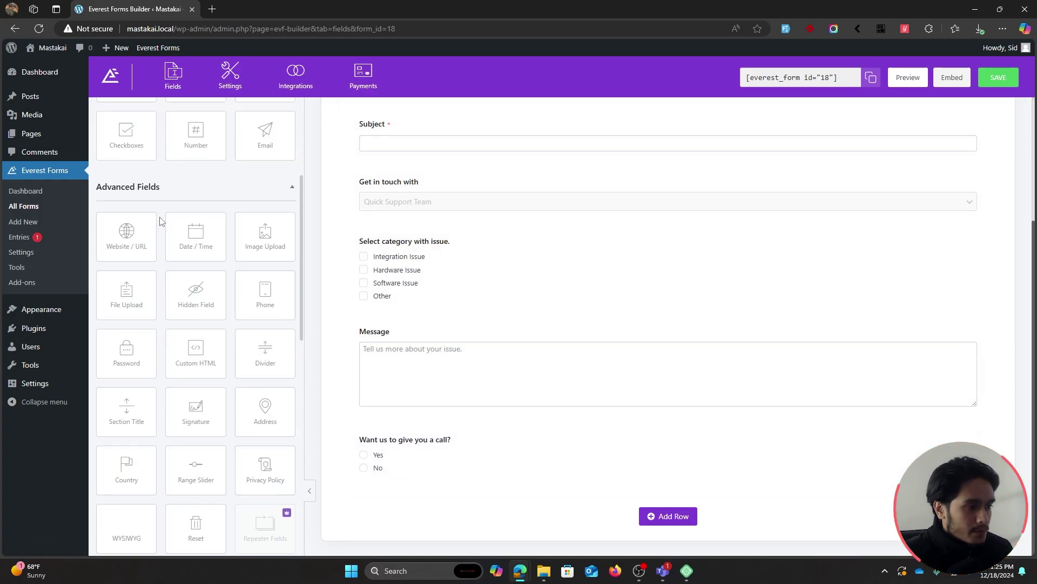
pyautogui.moveTo(270, 414); pyautogui.dragTo(399, 502)
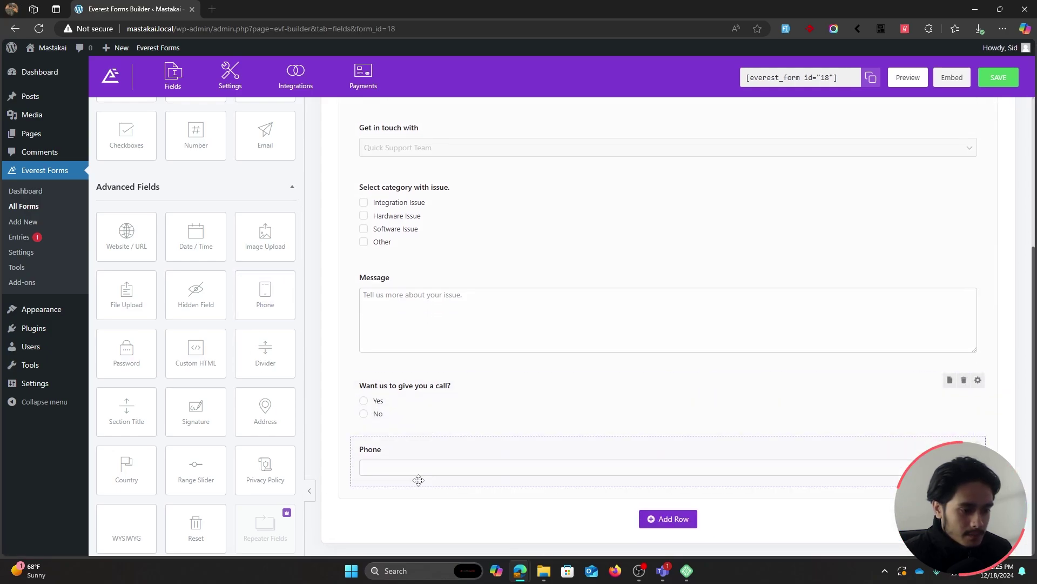
pyautogui.click(417, 446)
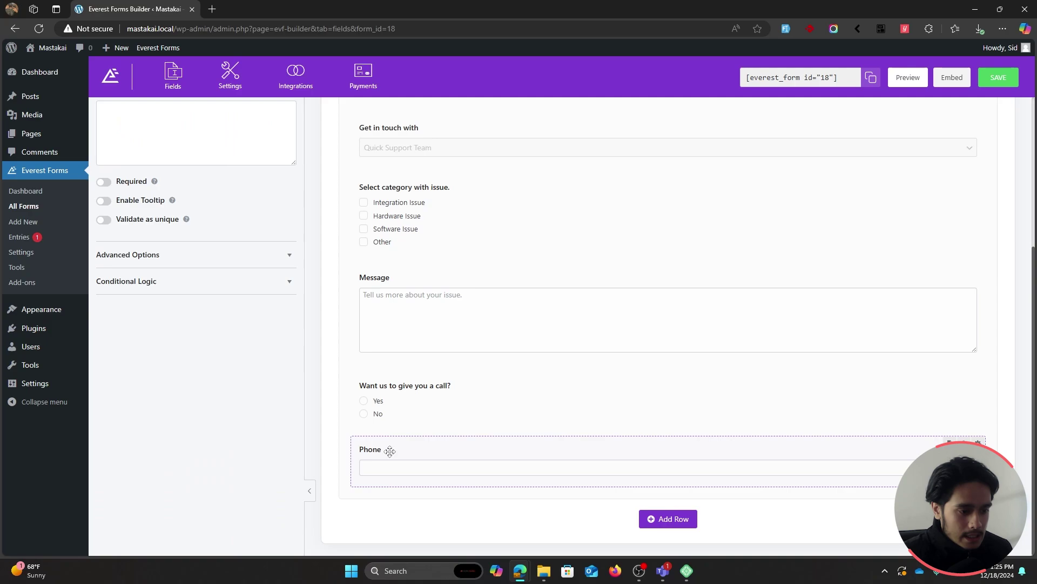
pyautogui.scroll(4, 274, 399)
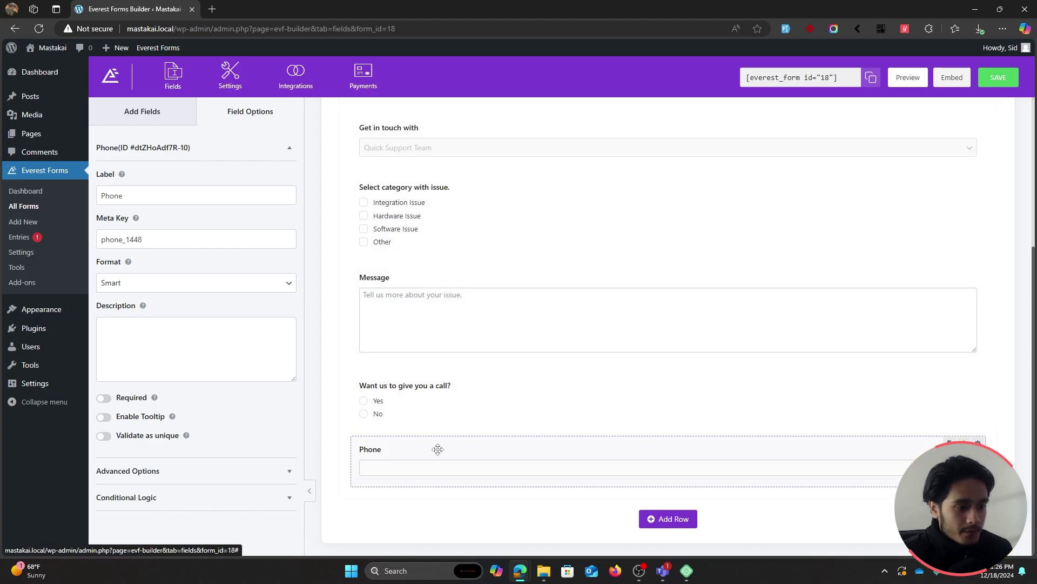
# - Enable conditional logic on the Phone field to show it only if "Want us to give you a call?" is Yes, and save the form
pyautogui.click(195, 497)
pyautogui.click(104, 502)
pyautogui.scroll(-2, 135, 470)
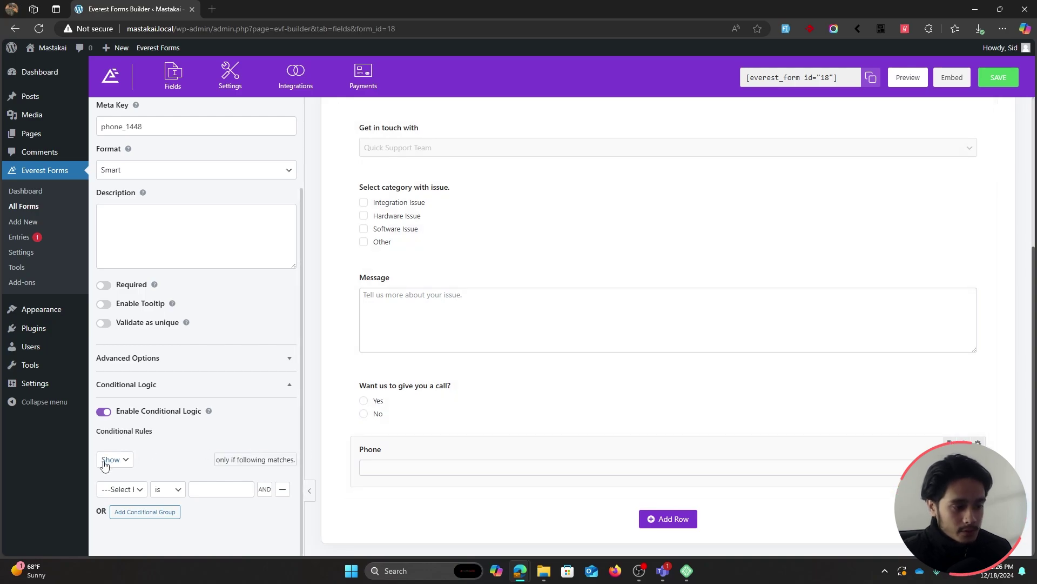
pyautogui.click(127, 493)
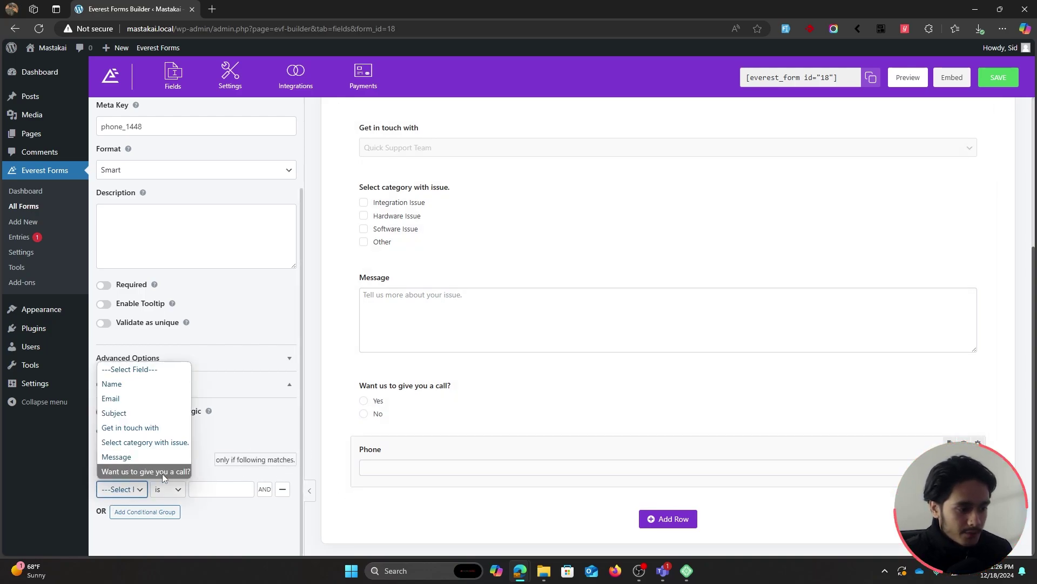
pyautogui.click(162, 471)
pyautogui.click(168, 489)
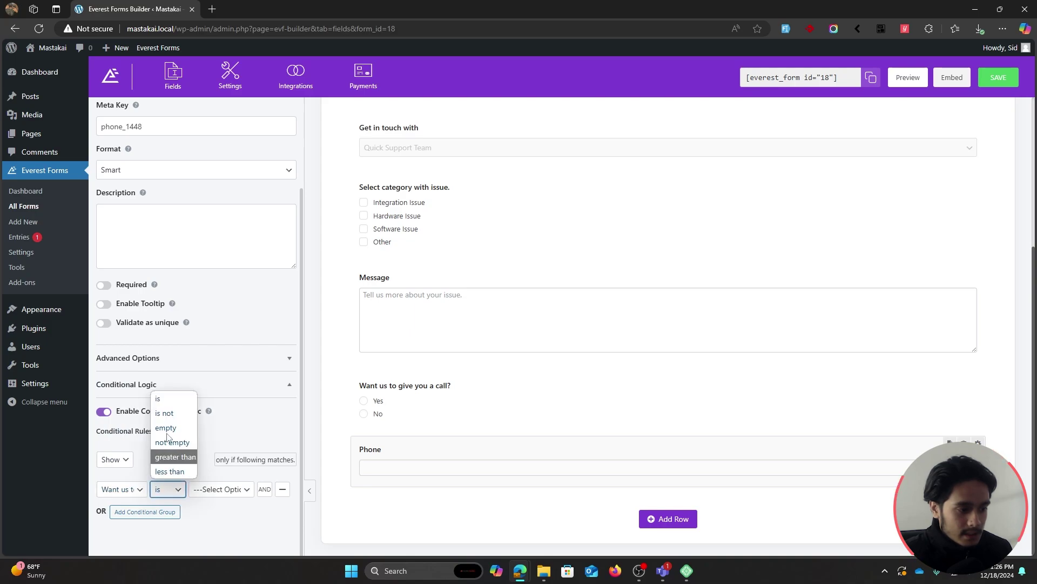
pyautogui.click(165, 401)
pyautogui.click(215, 490)
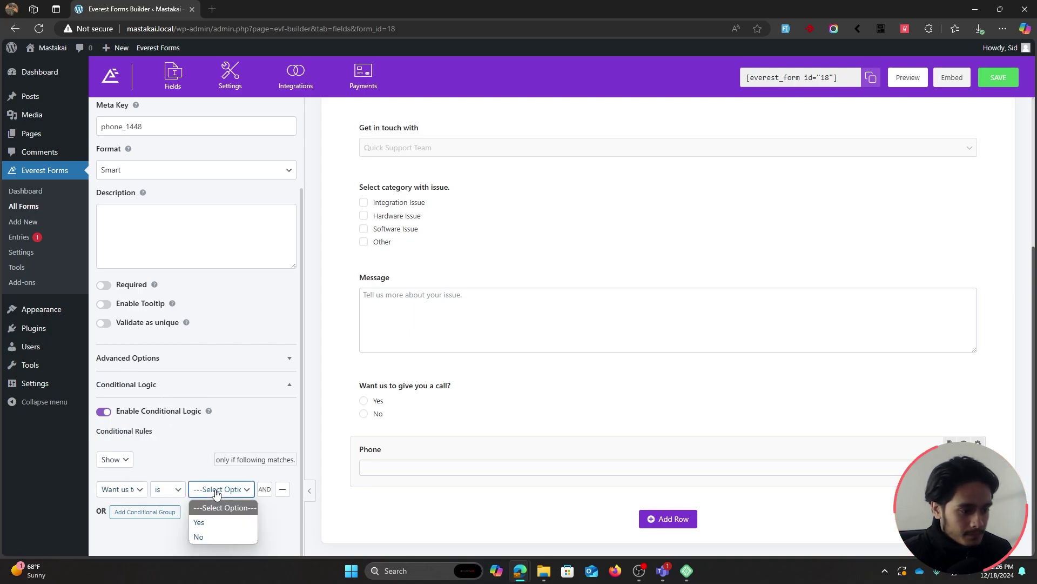
pyautogui.click(214, 522)
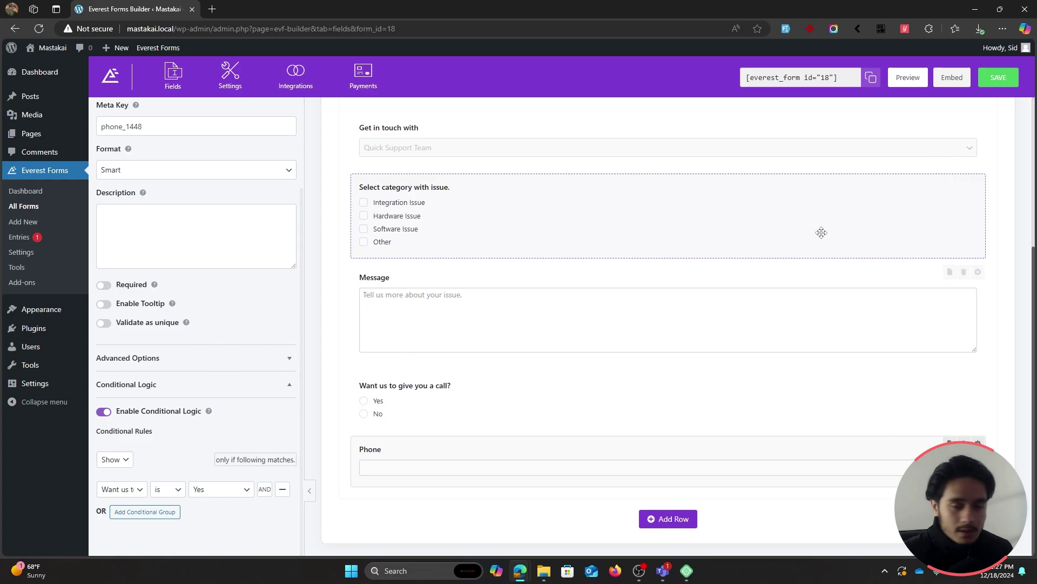
pyautogui.click(998, 77)
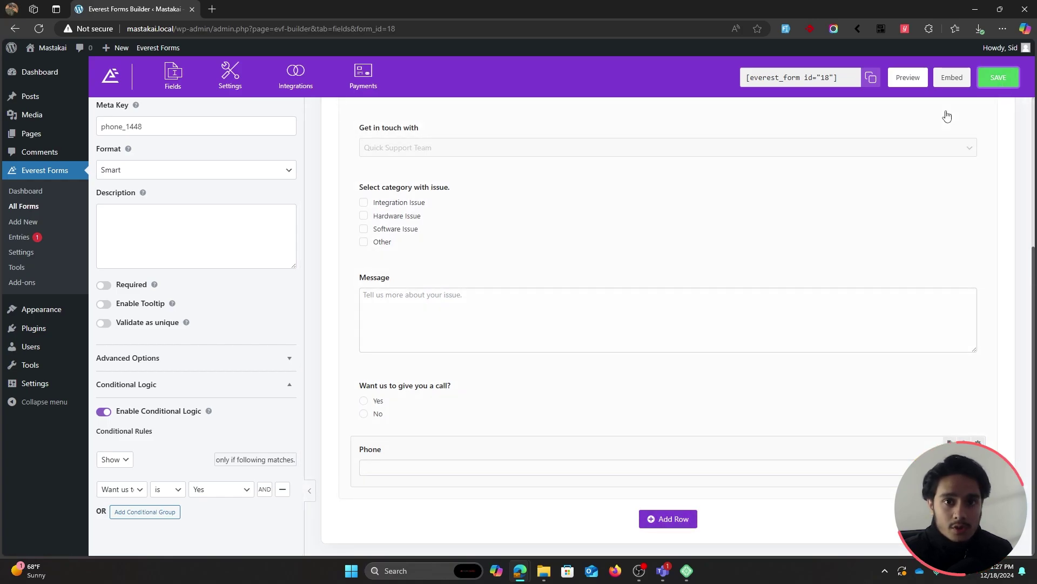
# - Preview the form and test the call question with Yes, the Myanmar country code, and No
pyautogui.click(913, 79)
pyautogui.scroll(-3, 857, 195)
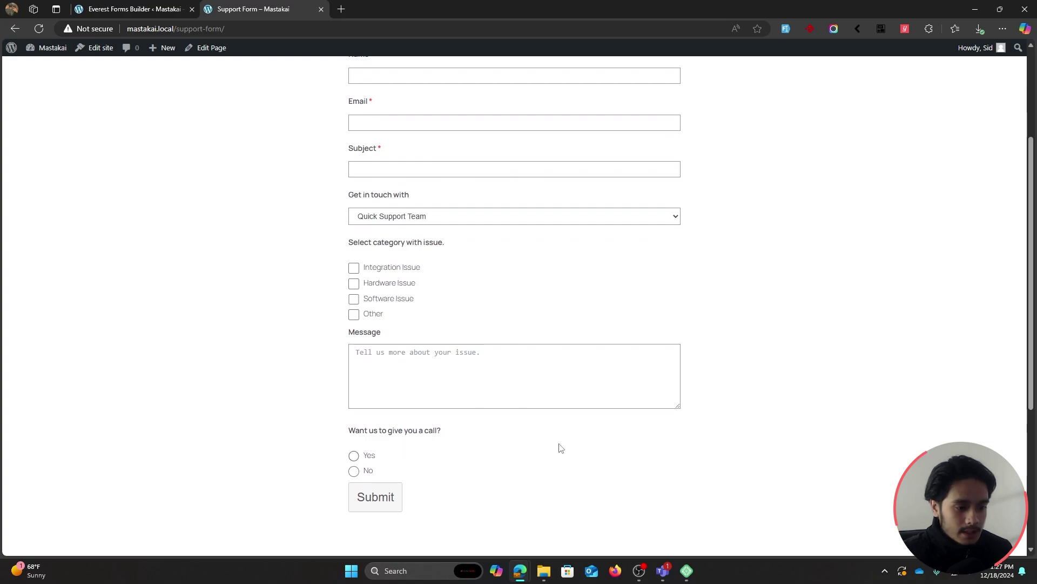
pyautogui.scroll(-1, 595, 456)
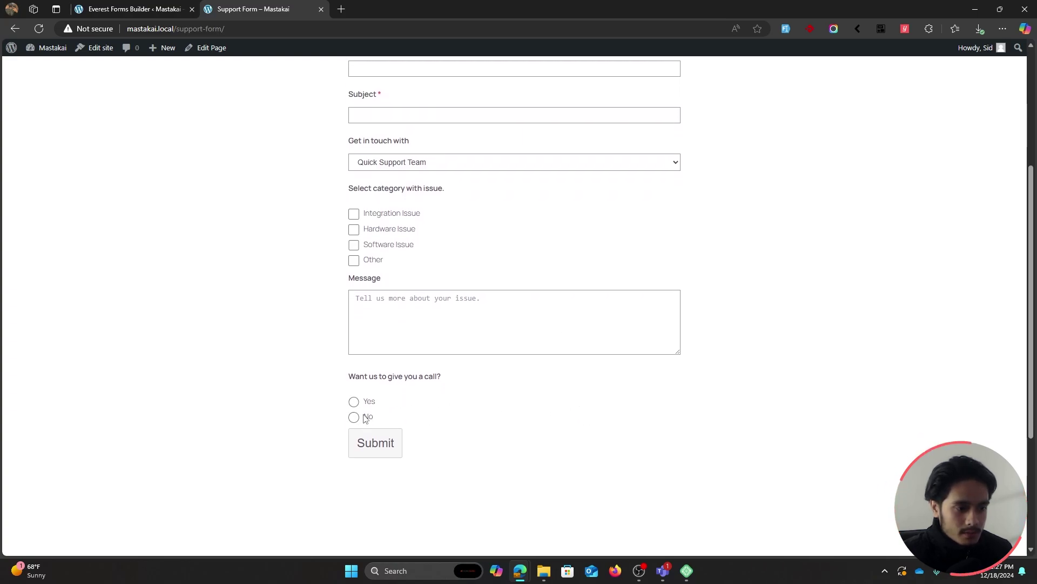
pyautogui.click(354, 402)
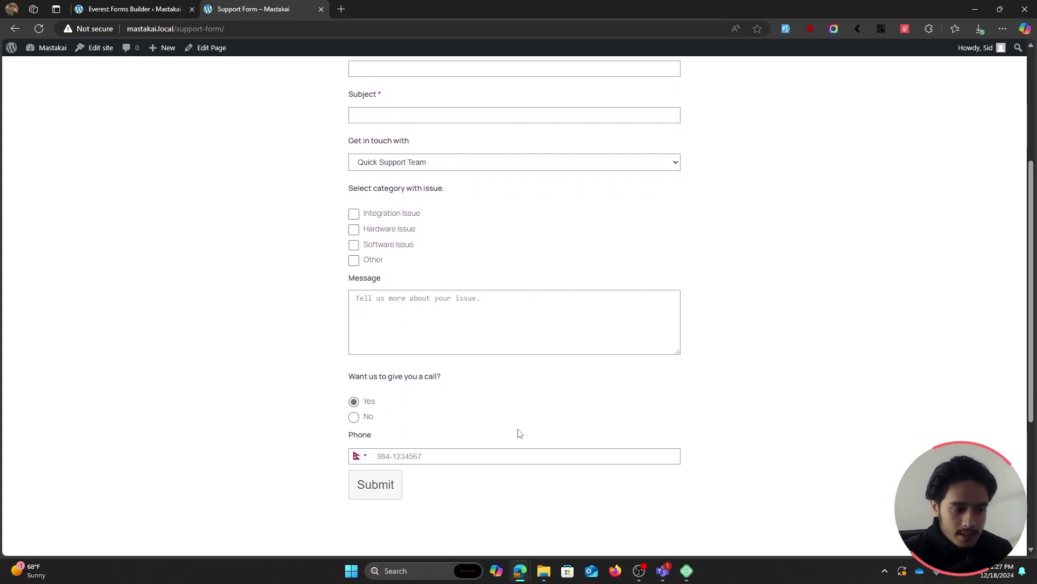
pyautogui.click(367, 460)
pyautogui.scroll(1, 497, 391)
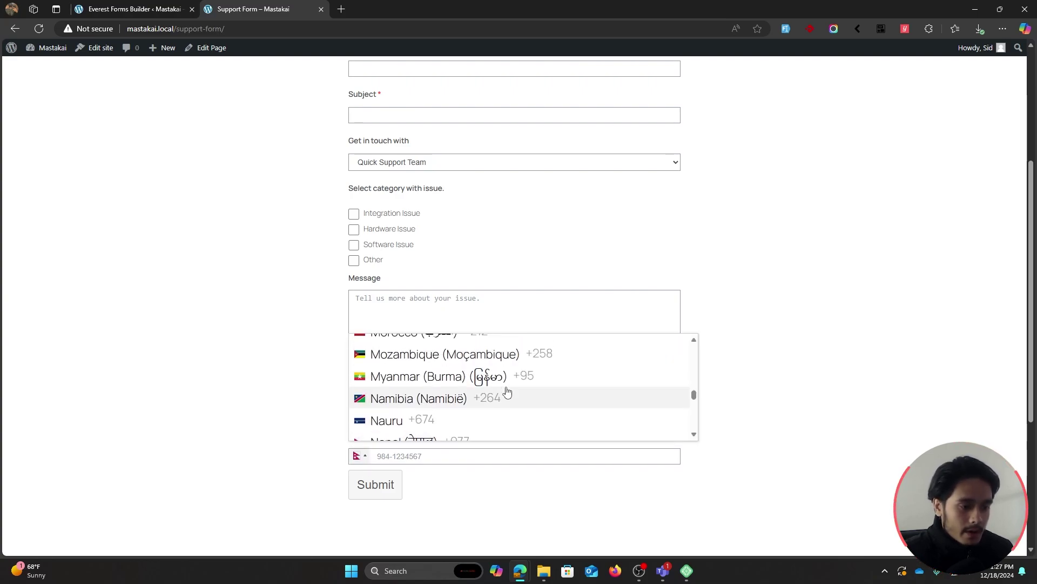
pyautogui.click(484, 376)
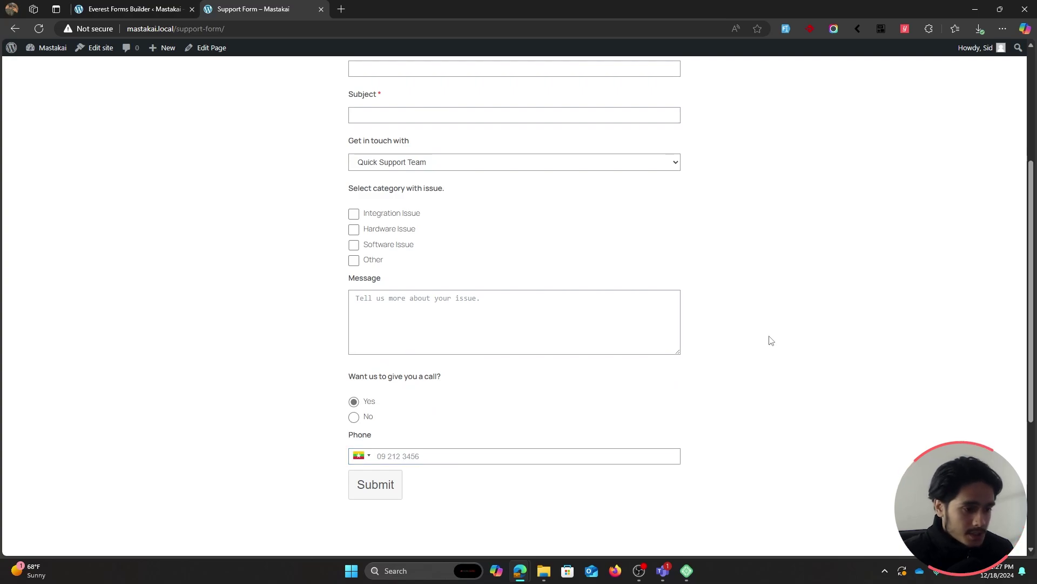
pyautogui.click(354, 416)
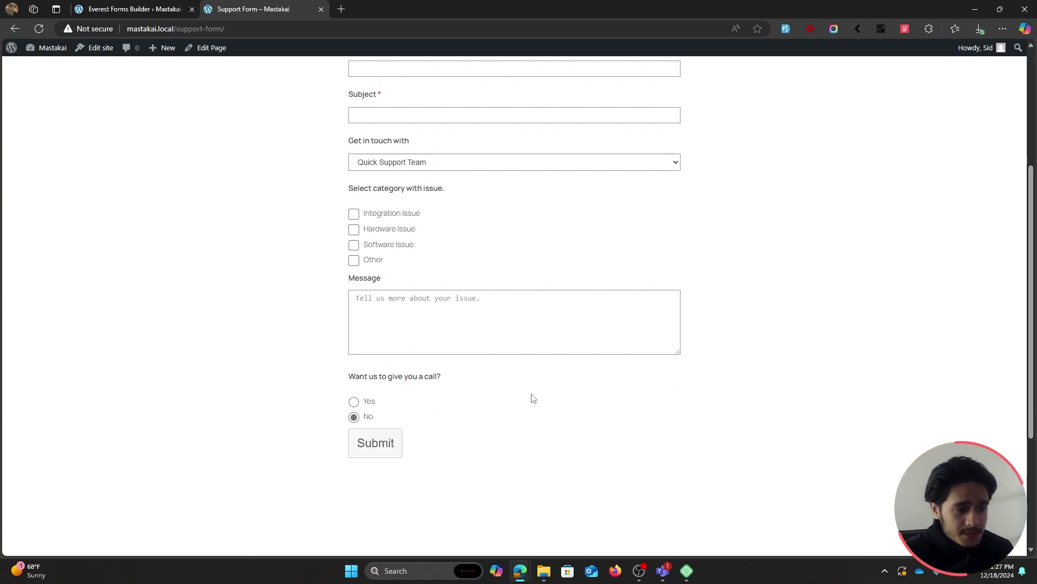
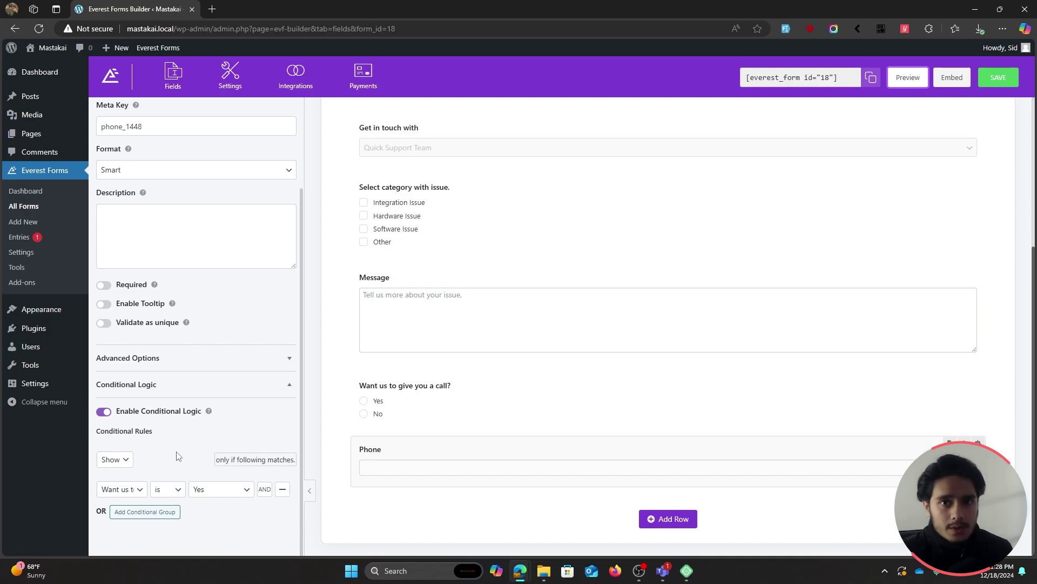
# - Back in the form builder, review the Phone rule's Show/Hide and operator choices, and look over the Message and issue category fields
pyautogui.click(126, 462)
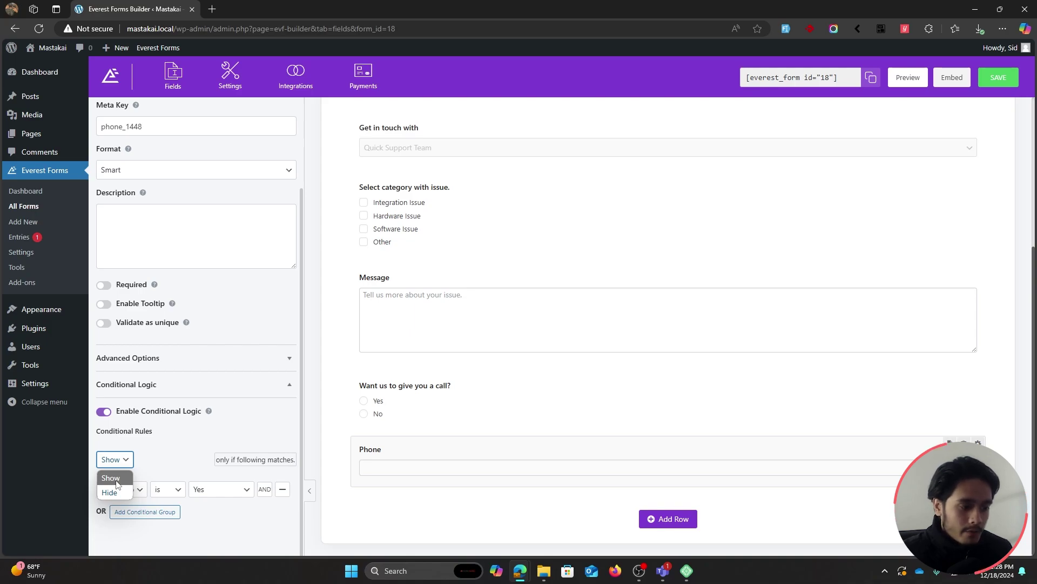
pyautogui.click(114, 478)
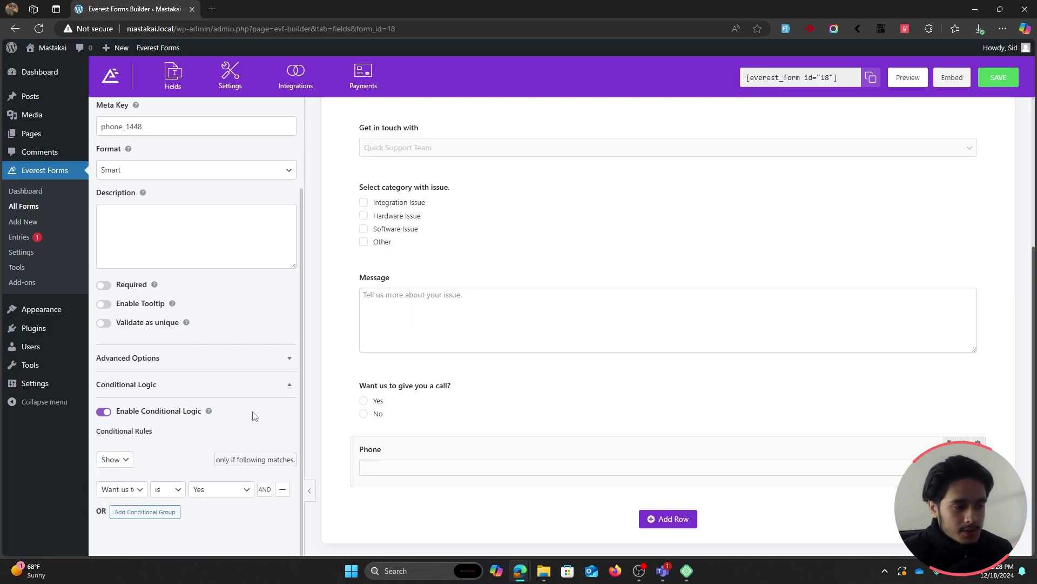
pyautogui.click(169, 489)
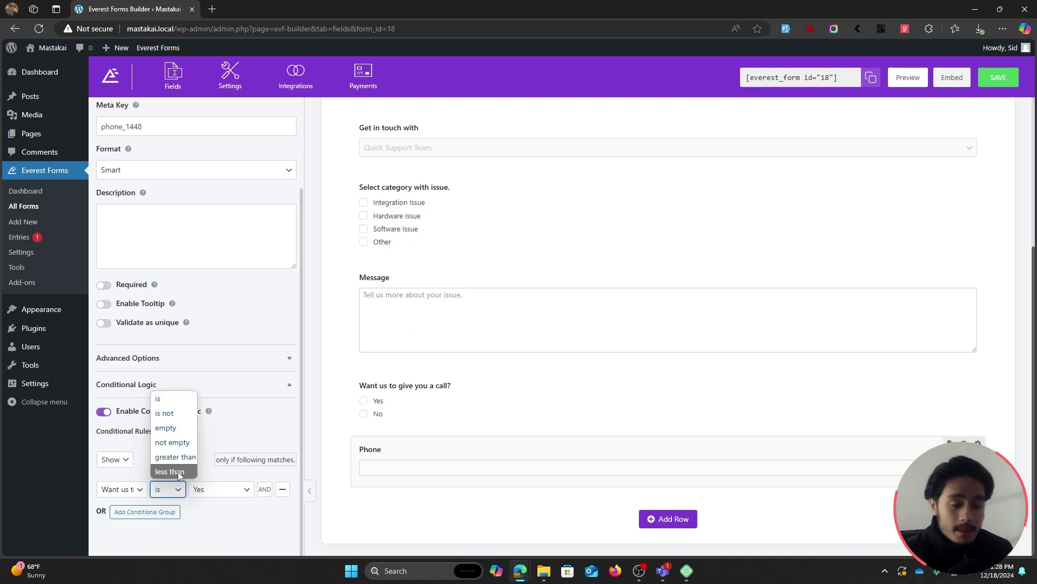
pyautogui.click(227, 444)
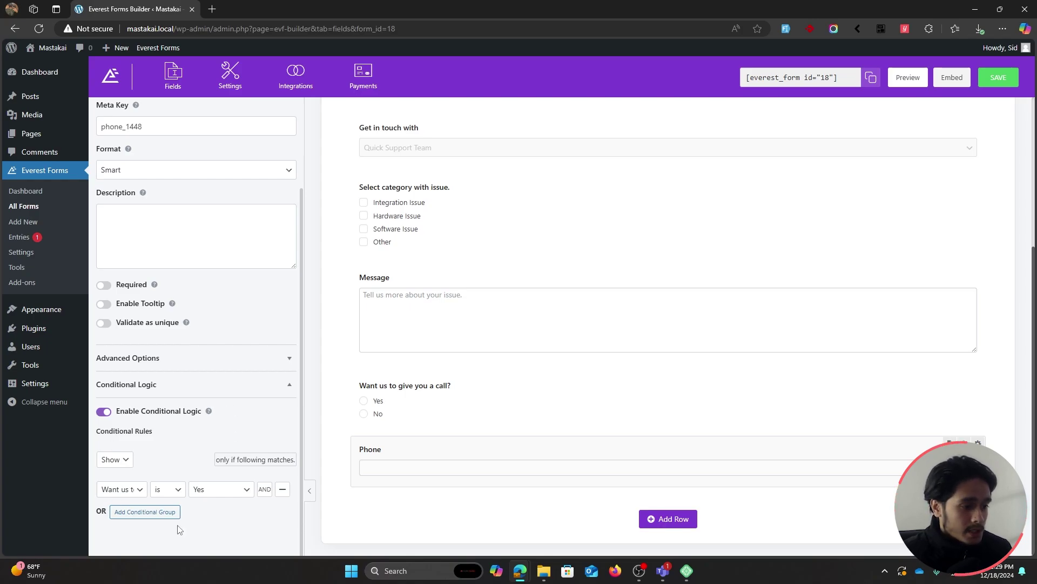
pyautogui.click(457, 273)
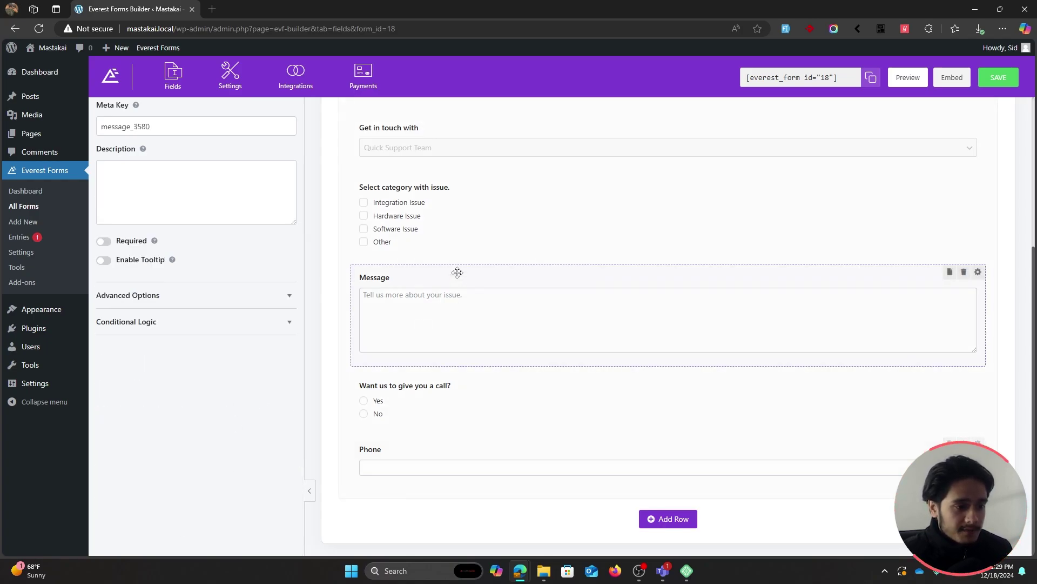
pyautogui.click(469, 207)
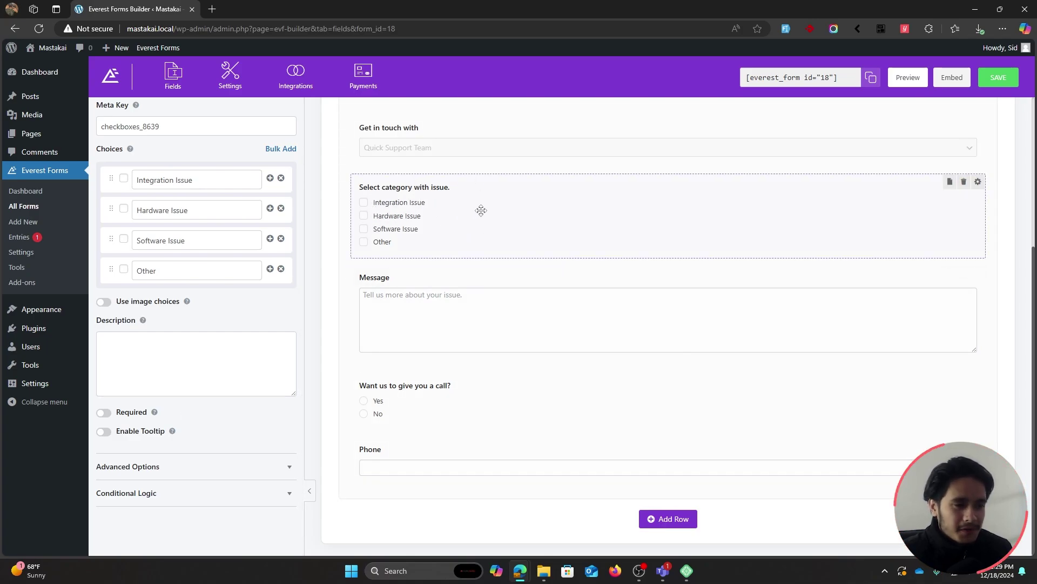
pyautogui.scroll(1, 479, 210)
pyautogui.scroll(-1, 480, 216)
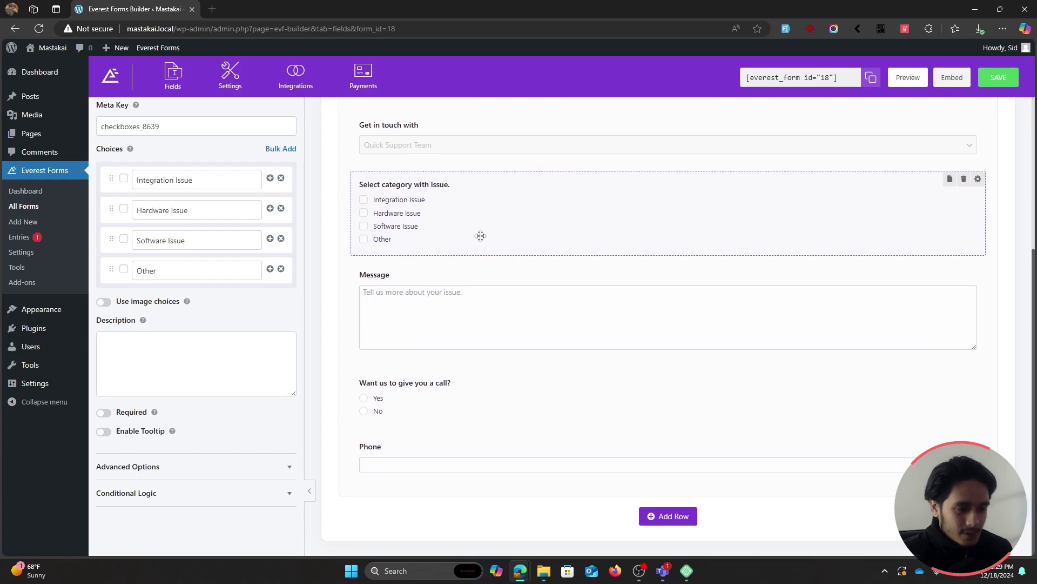
pyautogui.click(485, 439)
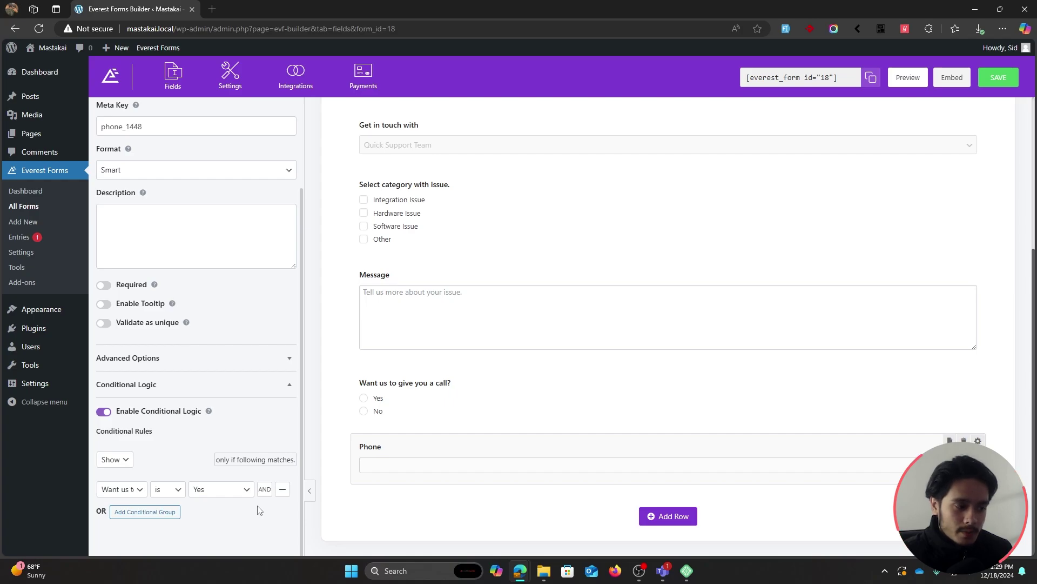
# - Add a blank AND condition and an OR conditional group to the Phone field's conditional rules
pyautogui.click(264, 490)
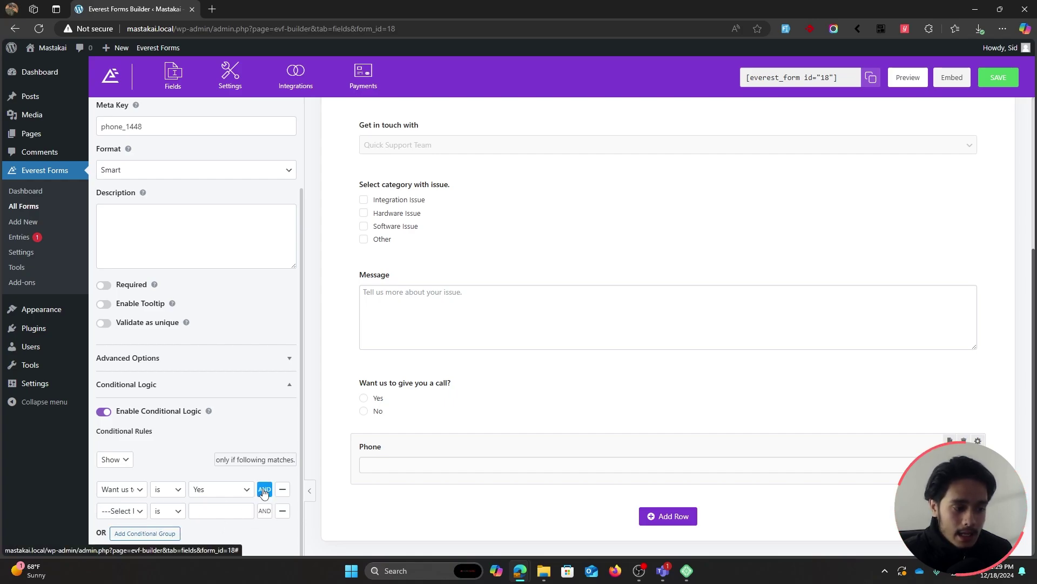
pyautogui.scroll(-1, 264, 492)
pyautogui.click(143, 510)
pyautogui.scroll(-1, 272, 520)
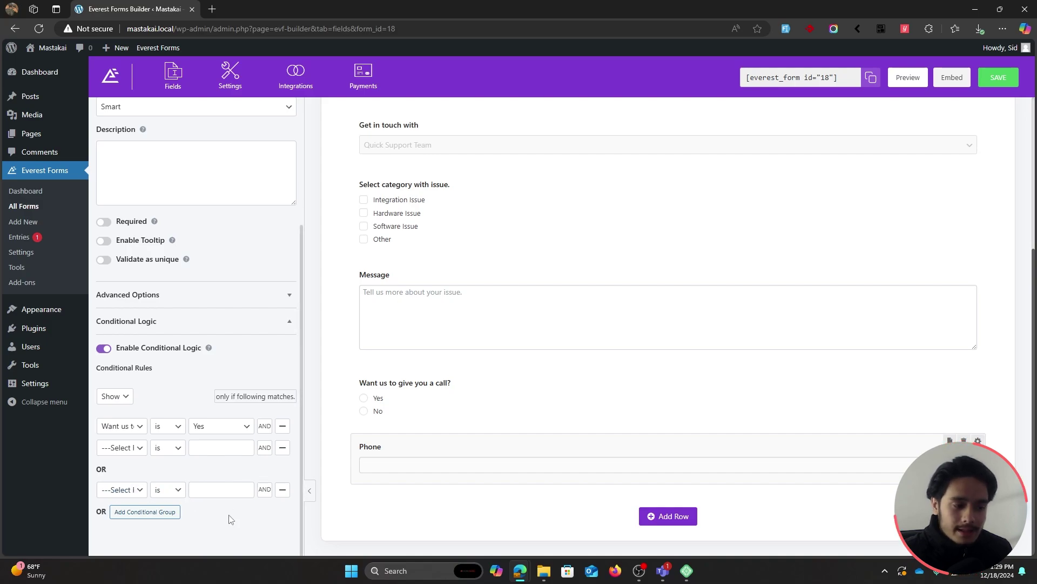
# - Remove the blank AND condition from the Phone field's rules, add it again, and delete the OR group
pyautogui.click(282, 448)
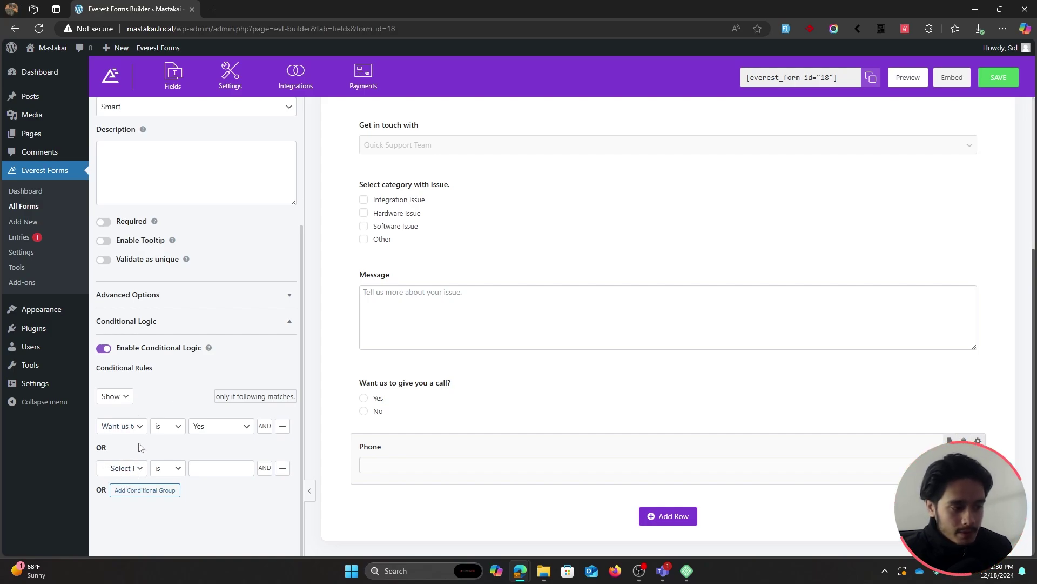
pyautogui.click(126, 400)
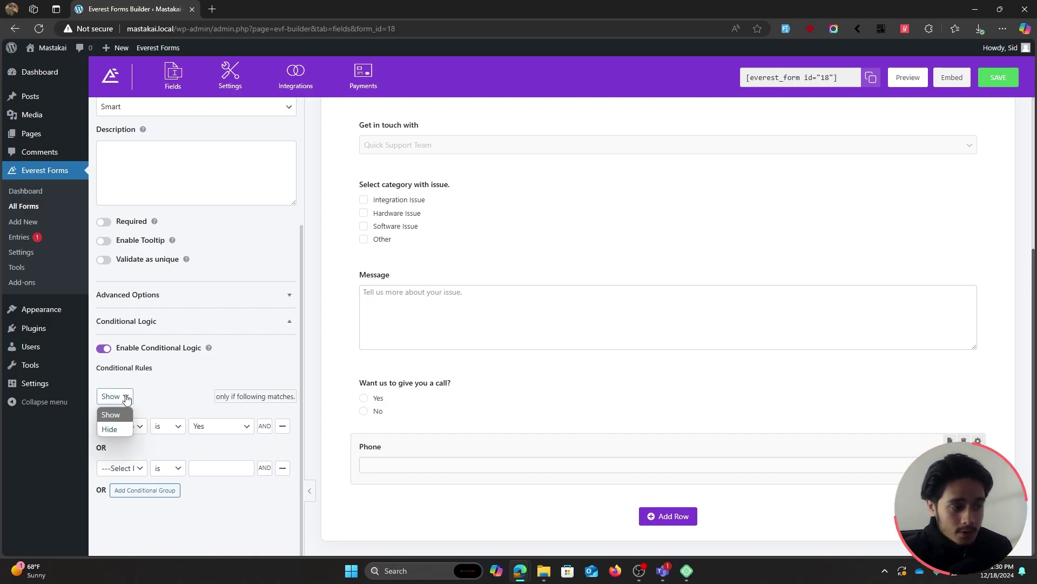
pyautogui.click(156, 398)
pyautogui.click(264, 425)
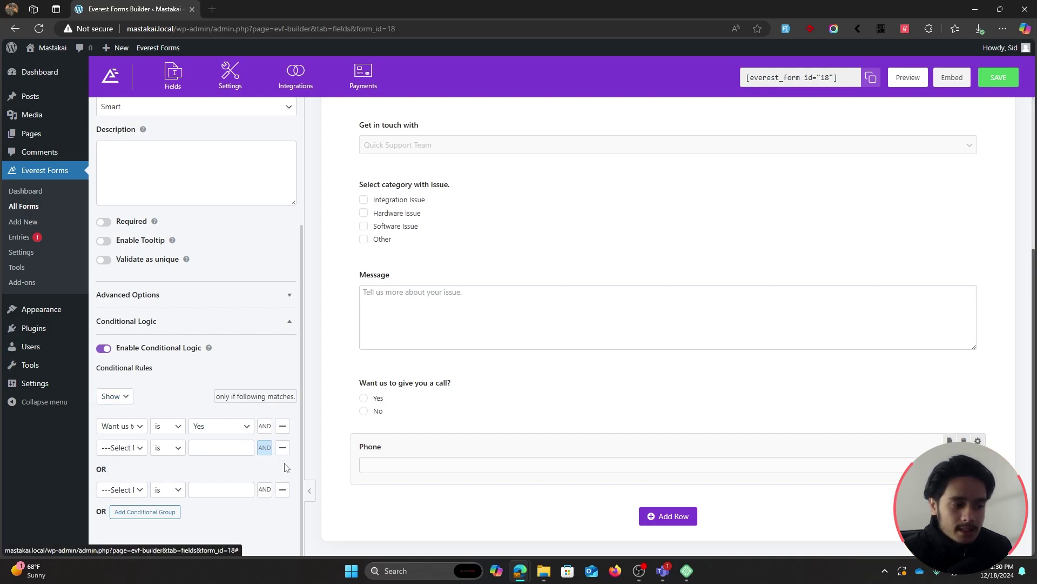
pyautogui.click(282, 490)
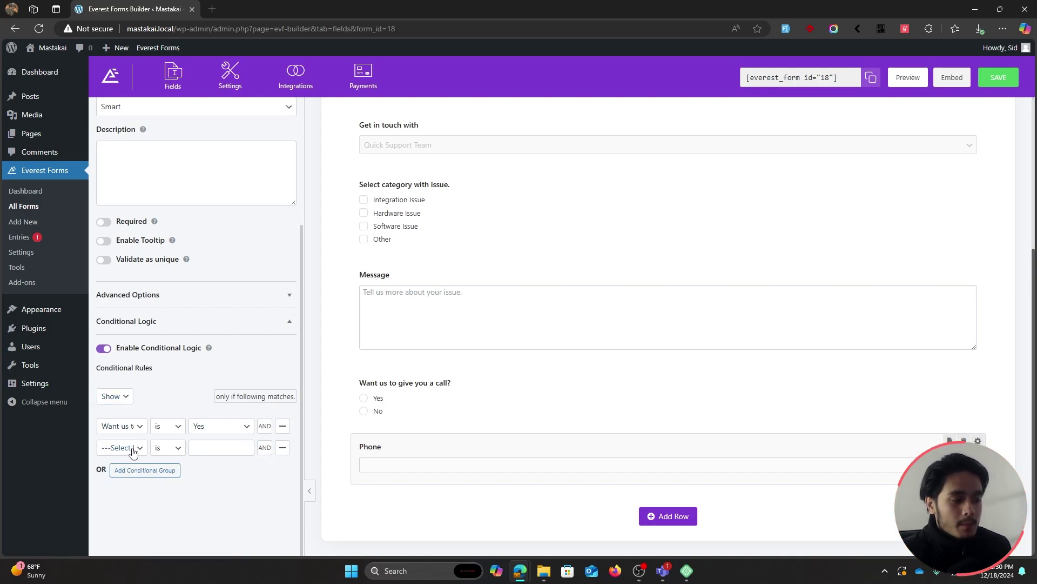
# - Remove the remaining blank AND condition from the Phone field's conditional rules and save the form
pyautogui.click(124, 397)
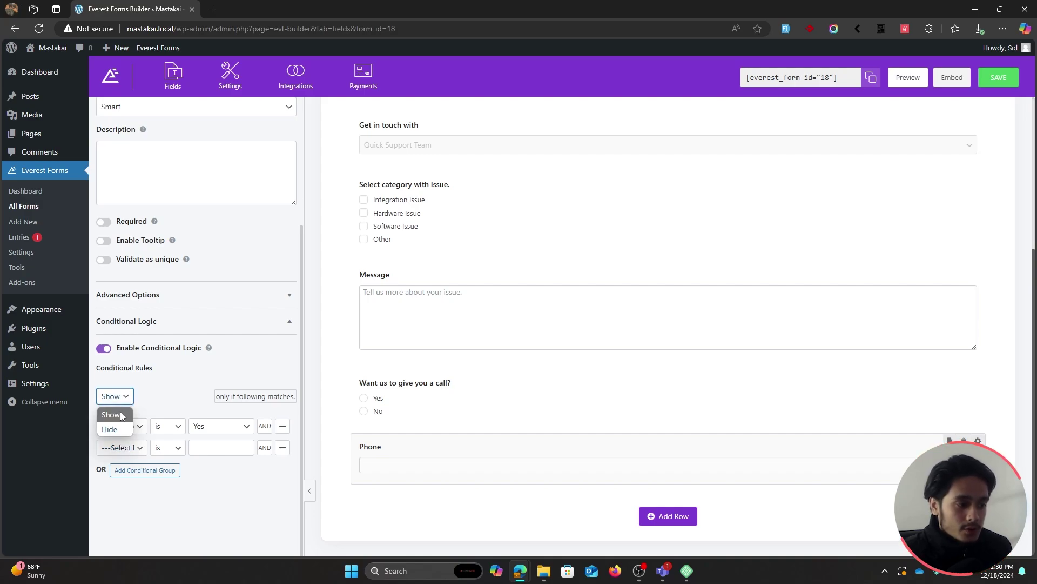
pyautogui.click(178, 389)
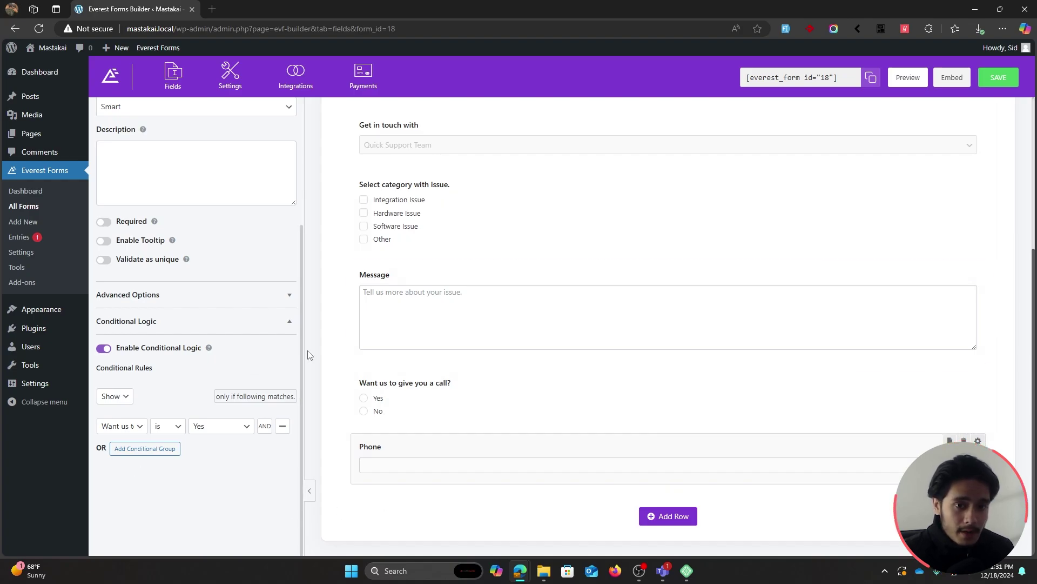
pyautogui.click(998, 77)
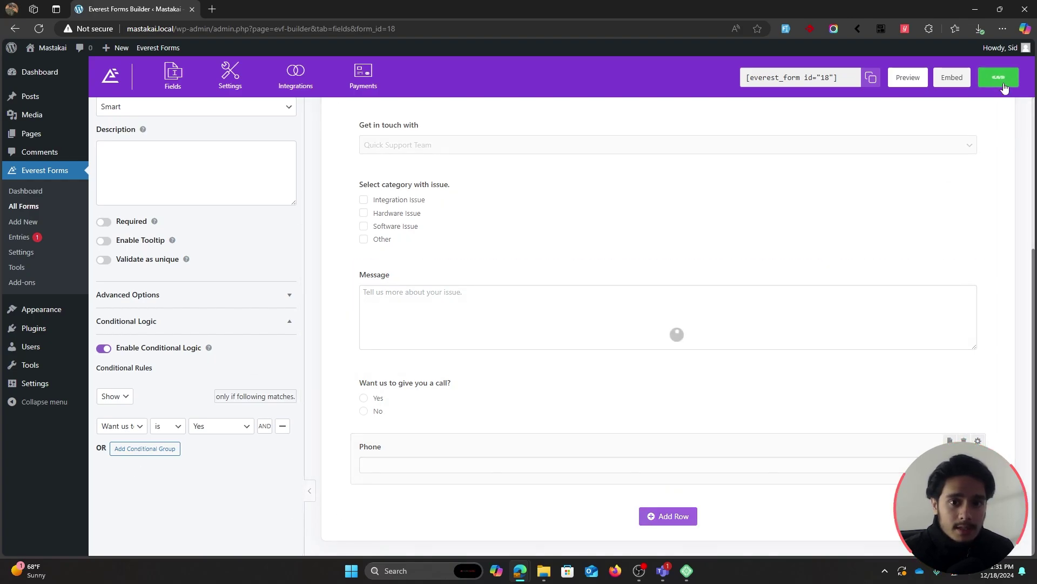
# - Preview the Support Form, review its fields with no call option chosen, and close the preview
pyautogui.click(908, 77)
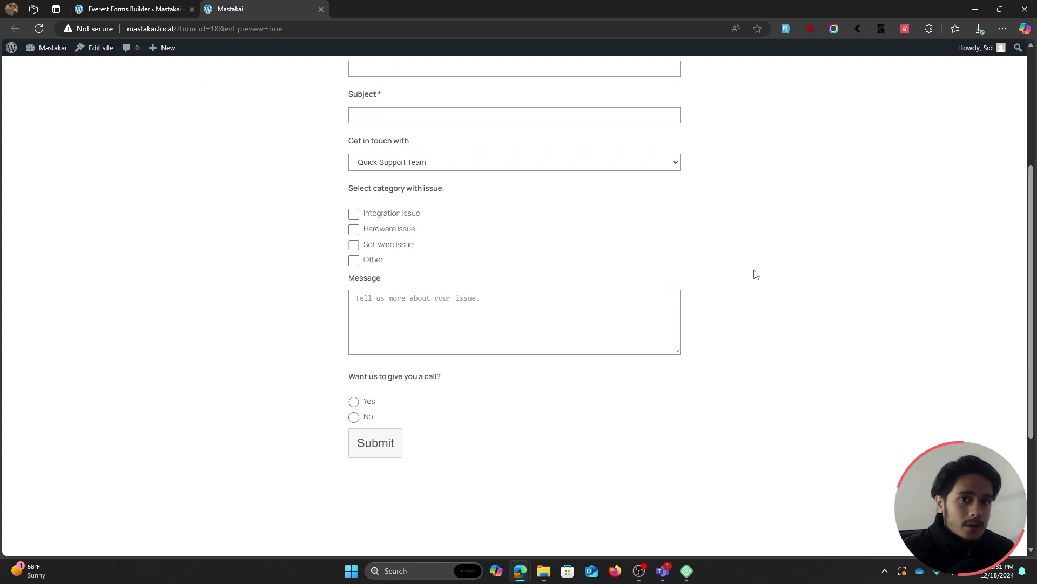
pyautogui.scroll(2, 431, 354)
pyautogui.scroll(-1, 850, 245)
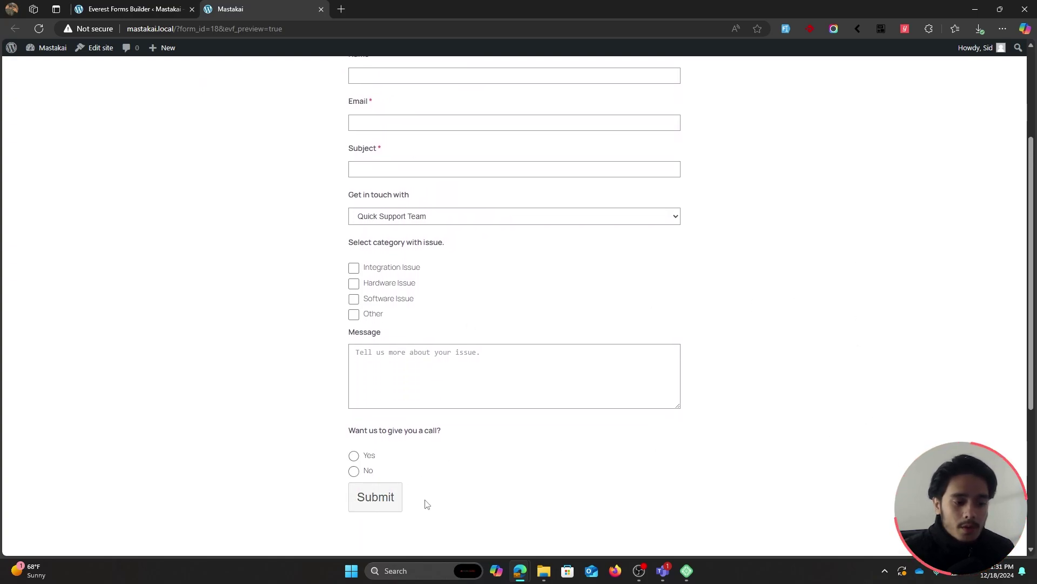
pyautogui.scroll(2, 562, 498)
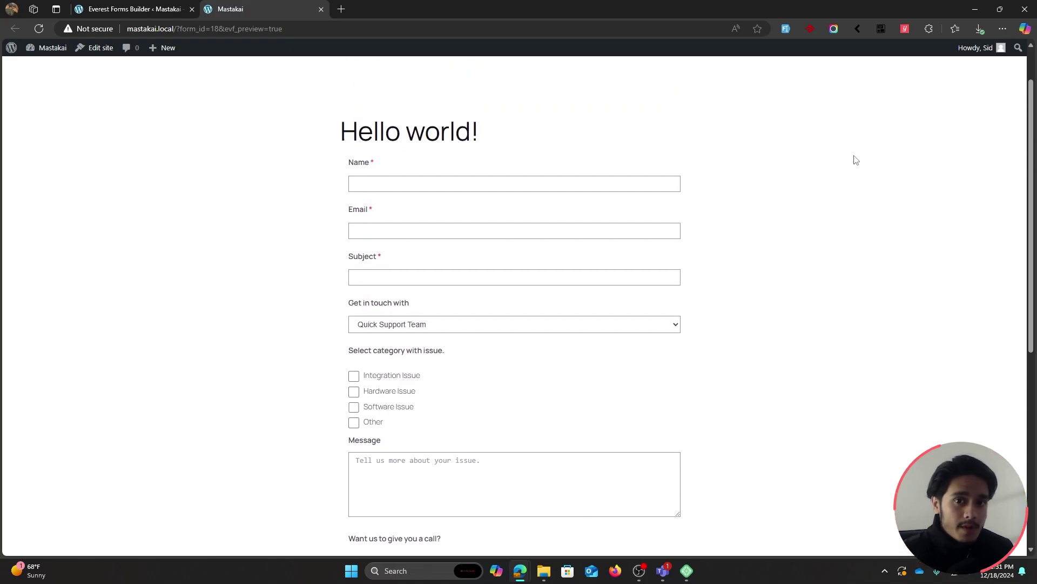
pyautogui.hotkey('ctrl', 'w')
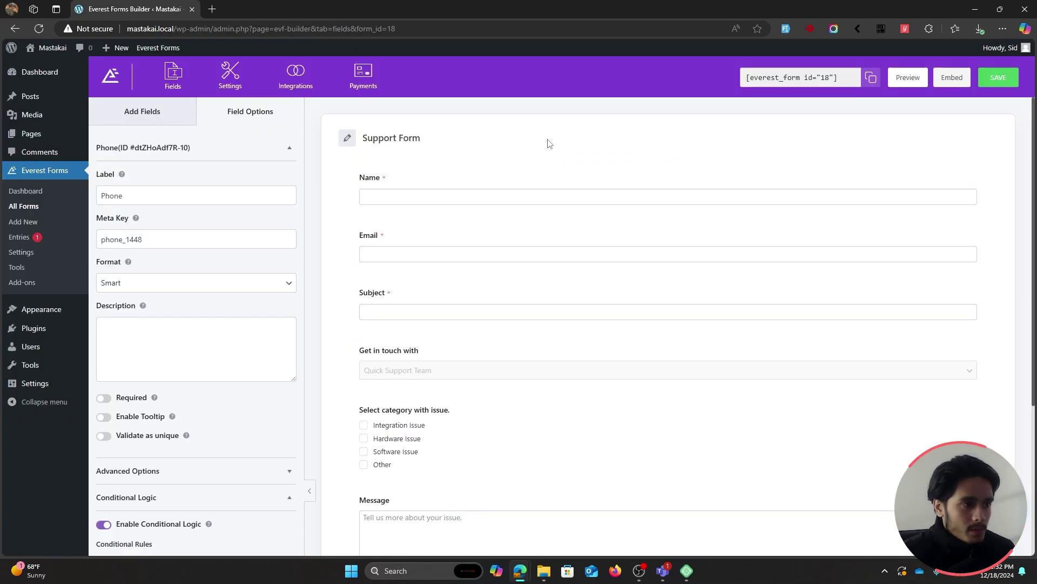
# - In the form's general settings, enable conditional logic for the submit button and keep the rule action on Show
pyautogui.click(220, 84)
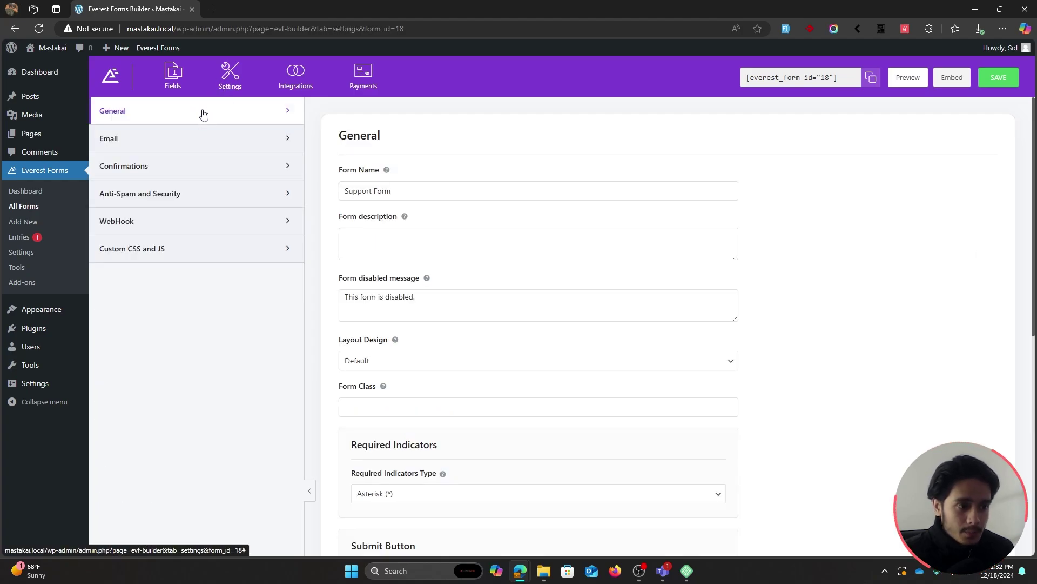
pyautogui.scroll(-6, 897, 305)
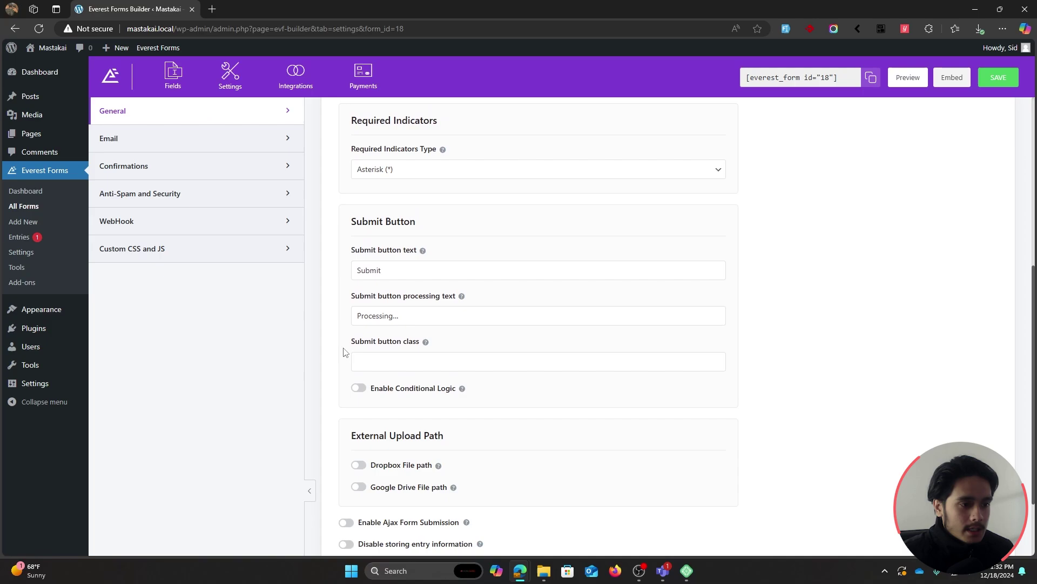
pyautogui.scroll(-1, 486, 312)
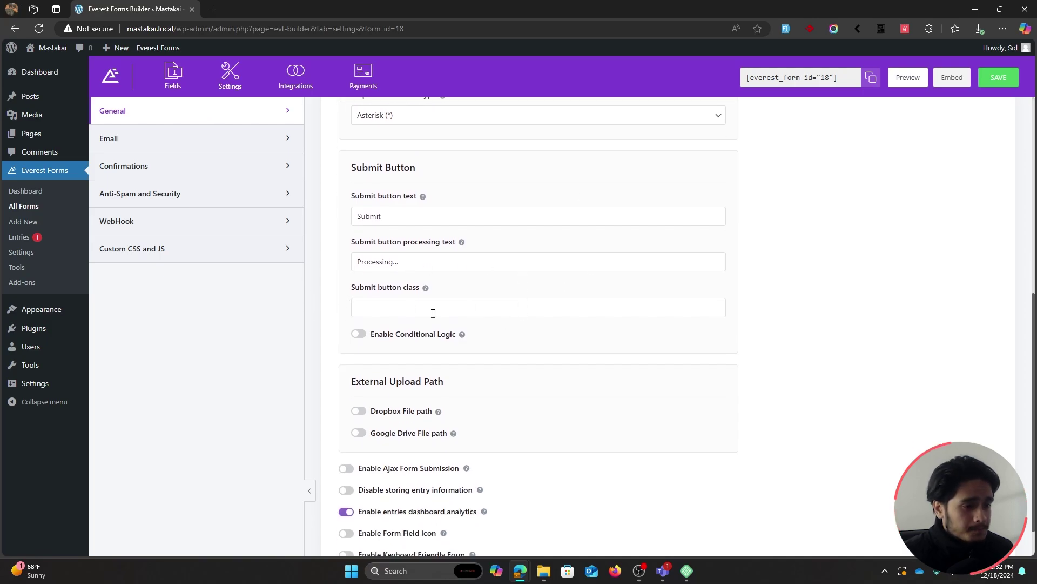
pyautogui.click(357, 335)
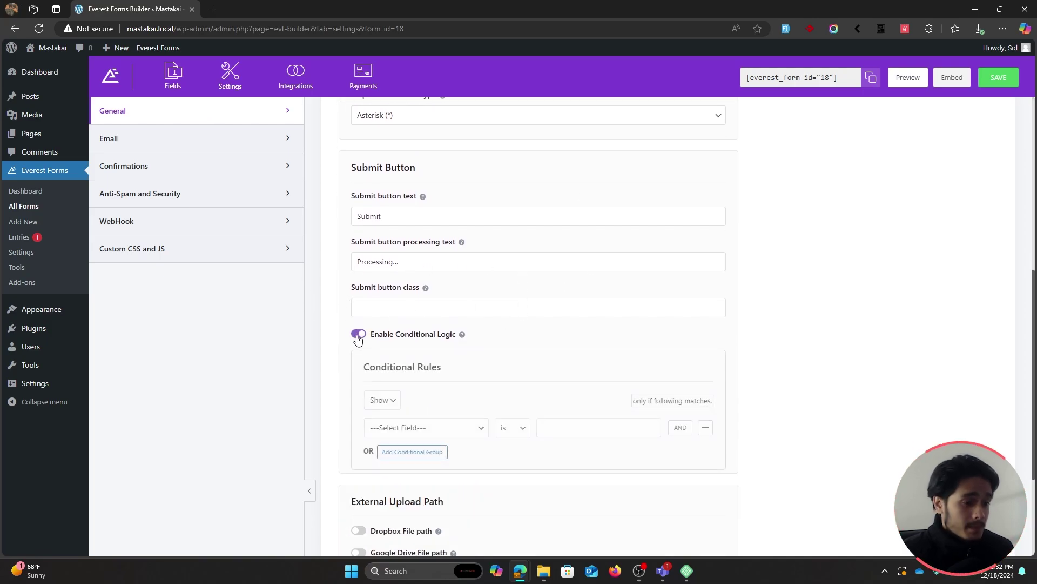
pyautogui.click(386, 400)
pyautogui.click(532, 385)
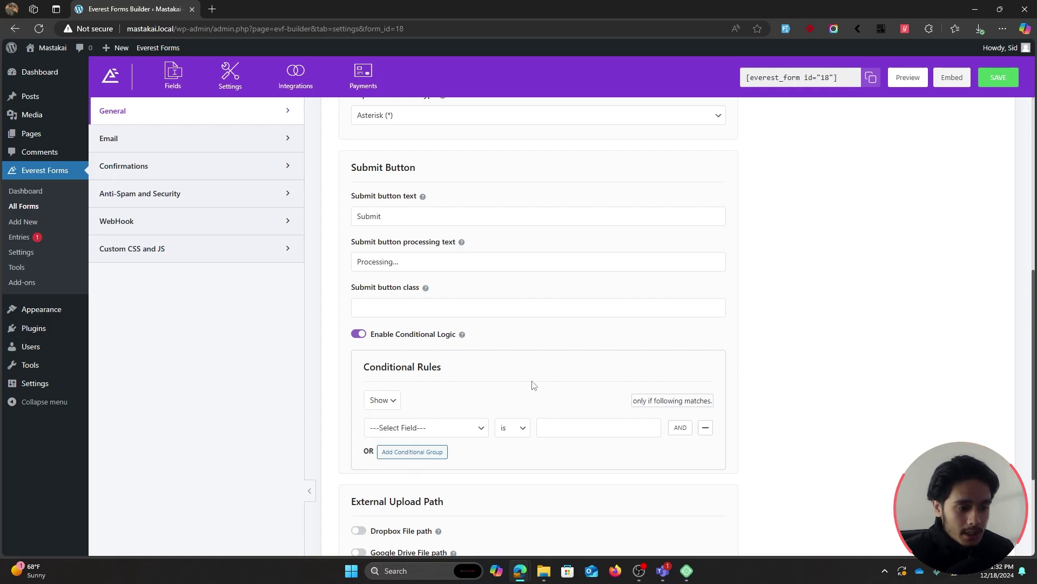
# - Set the submit button's conditional rule to Subject is not empty and save the form
pyautogui.scroll(-1, 524, 384)
pyautogui.click(462, 379)
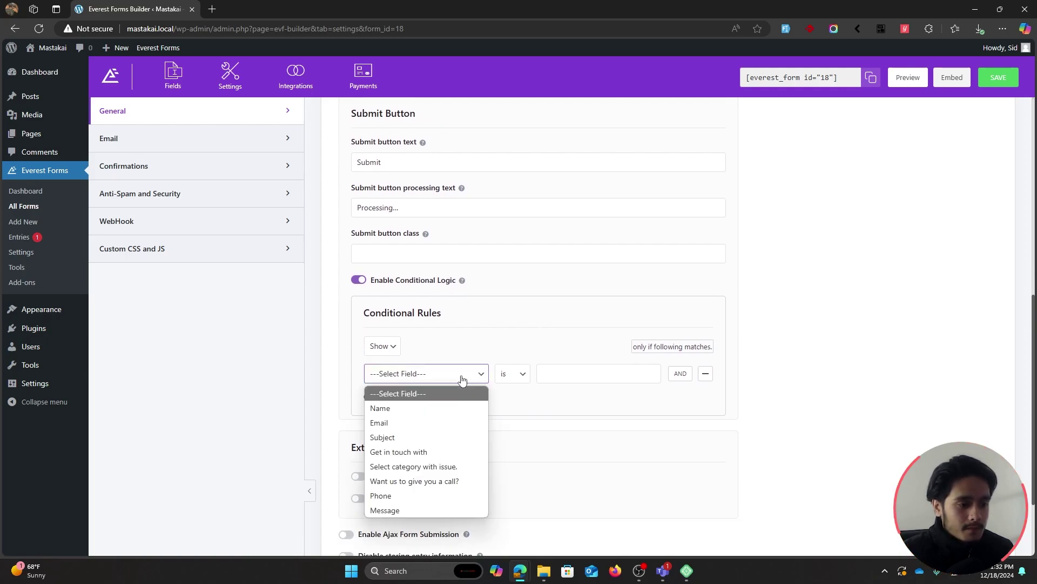
pyautogui.click(425, 435)
pyautogui.click(516, 373)
pyautogui.click(518, 437)
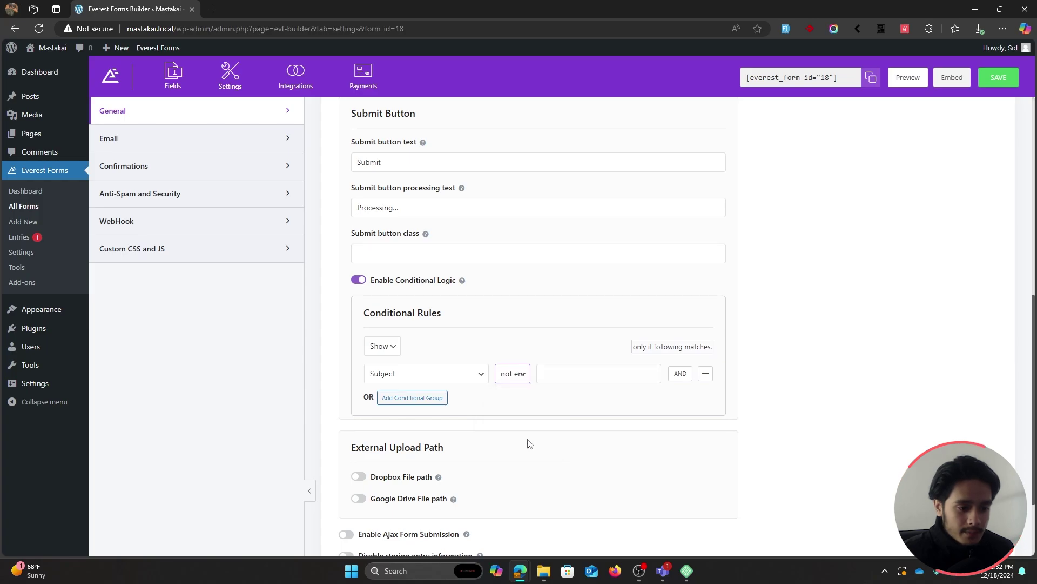
pyautogui.click(999, 79)
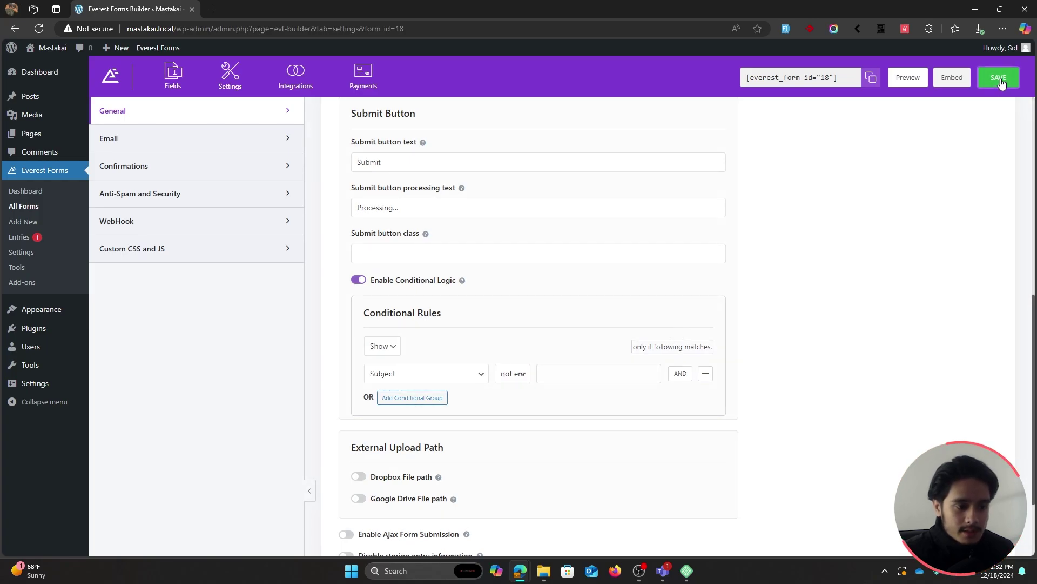
# - Preview the form, test the submit button's rule by entering "aegag" as the Subject, and close the preview
pyautogui.click(908, 77)
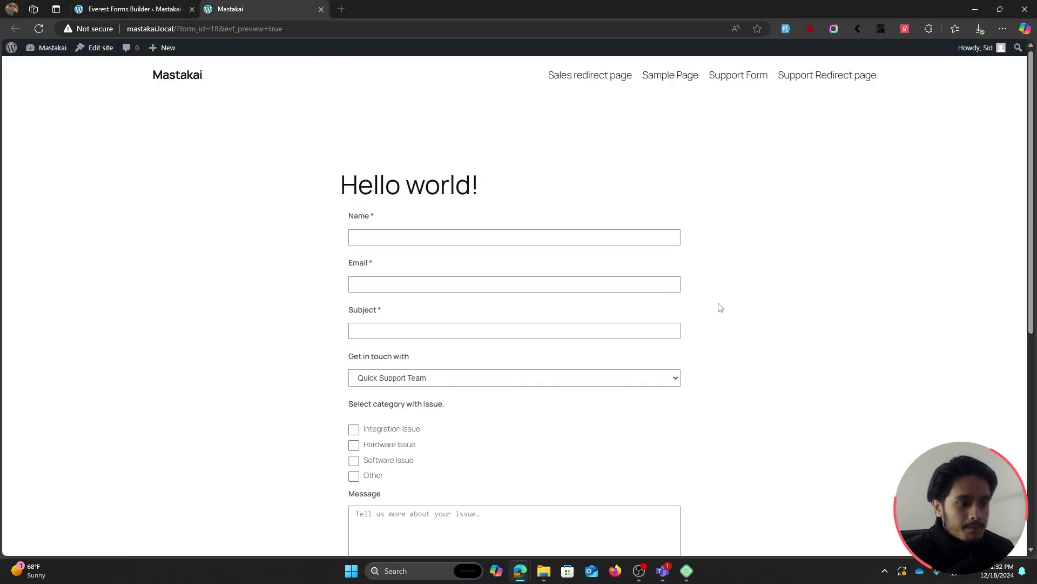
pyautogui.scroll(-5, 342, 479)
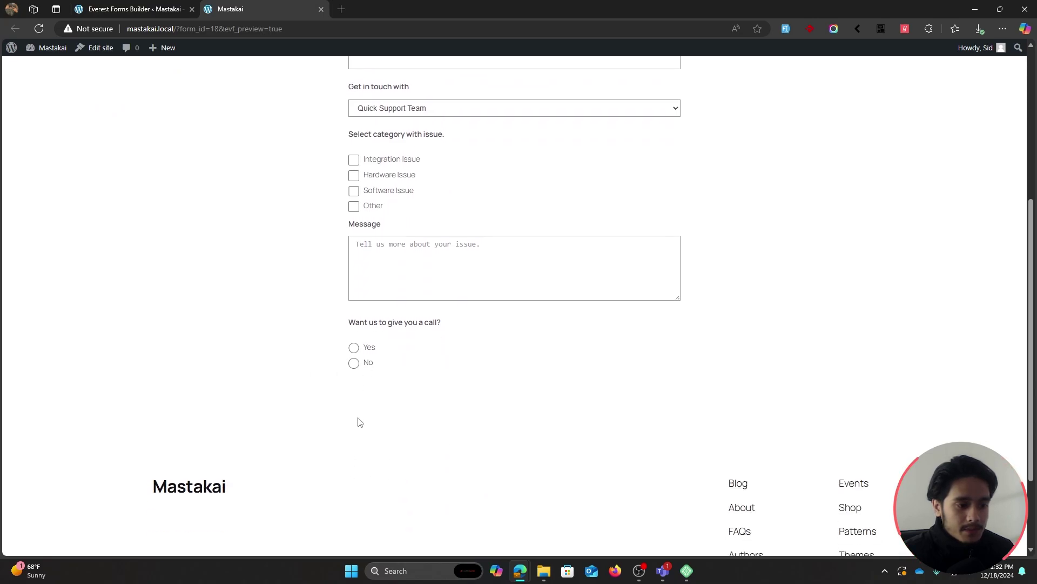
pyautogui.scroll(5, 838, 445)
pyautogui.click(424, 333)
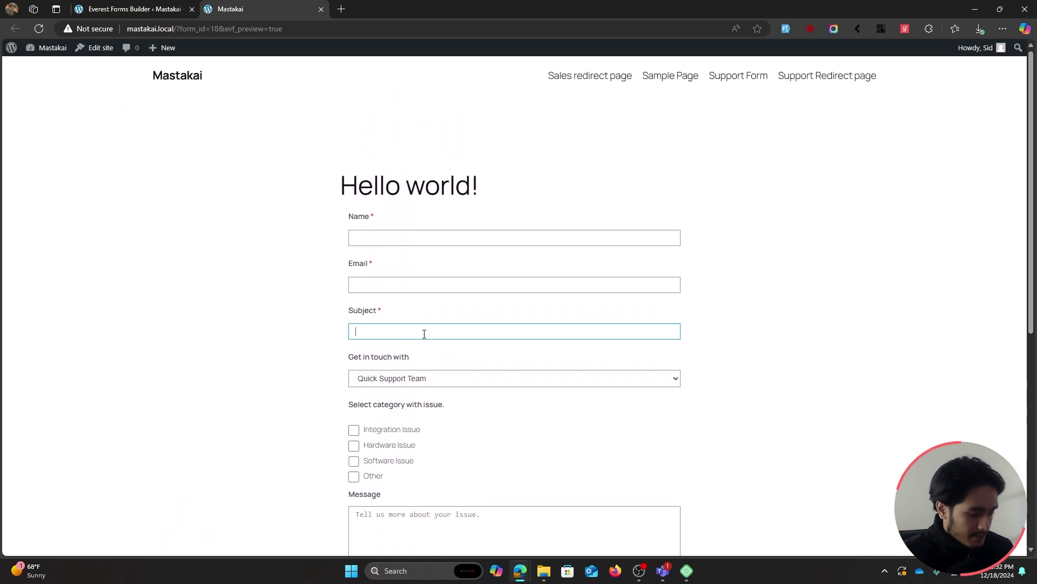
pyautogui.write('aegag')
pyautogui.scroll(-4, 768, 333)
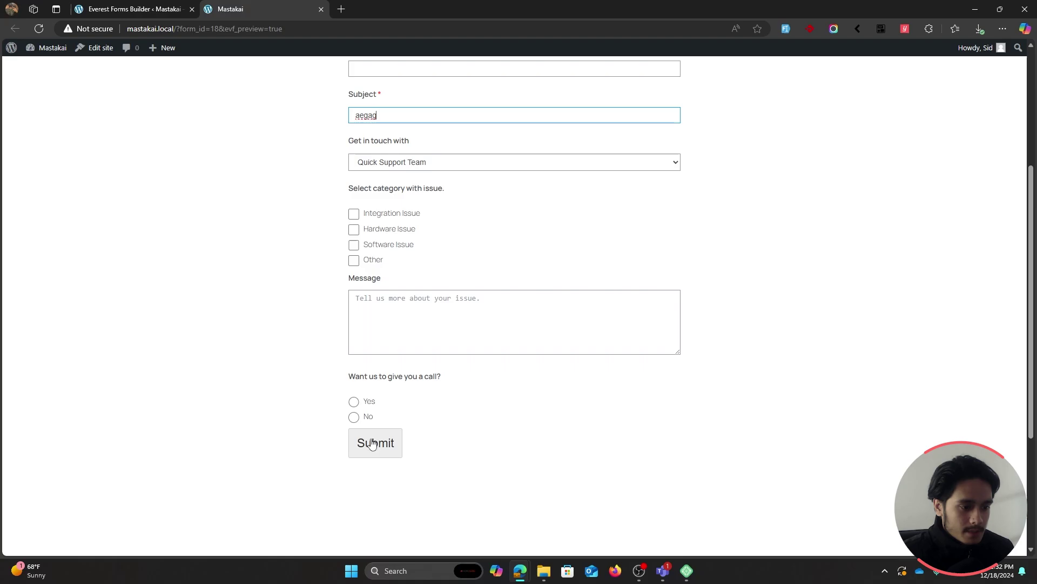
pyautogui.scroll(5, 488, 298)
pyautogui.hotkey('ctrl', 'w')
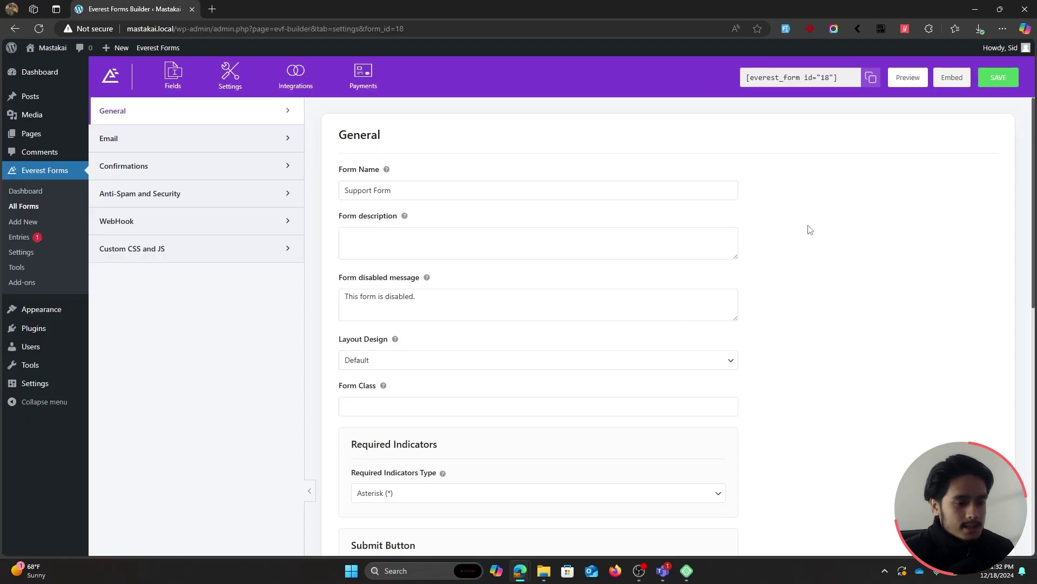
# - Add an AND condition to the submit button's conditional rules requiring Message to be not empty
pyautogui.scroll(-9, 811, 229)
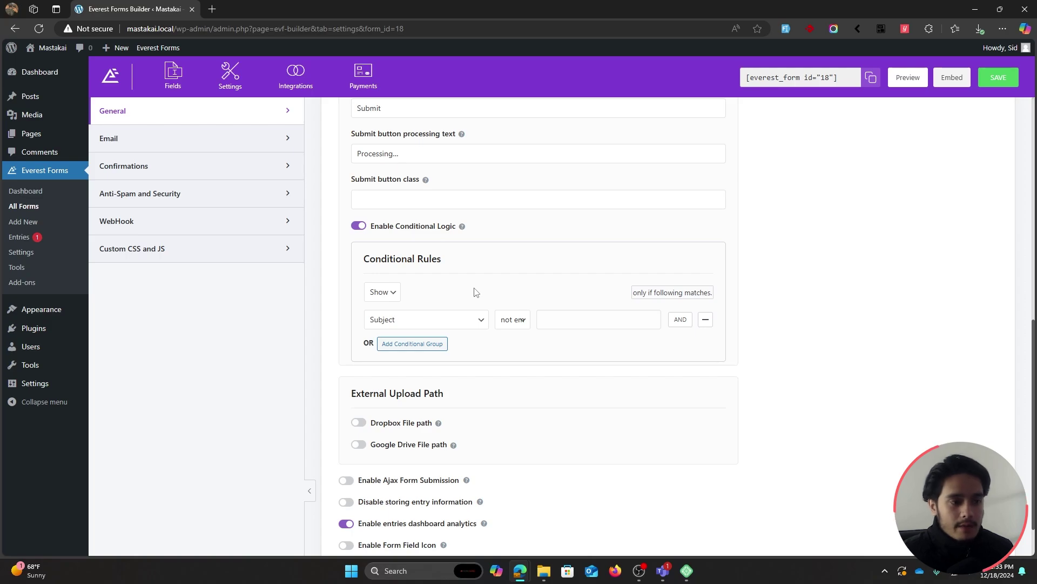
pyautogui.scroll(1, 475, 292)
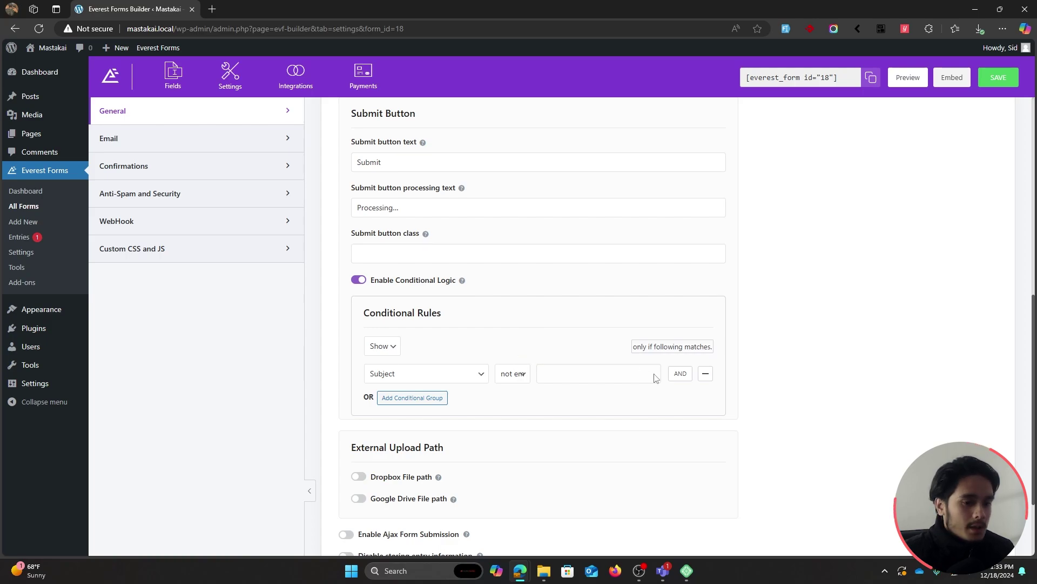
pyautogui.click(680, 374)
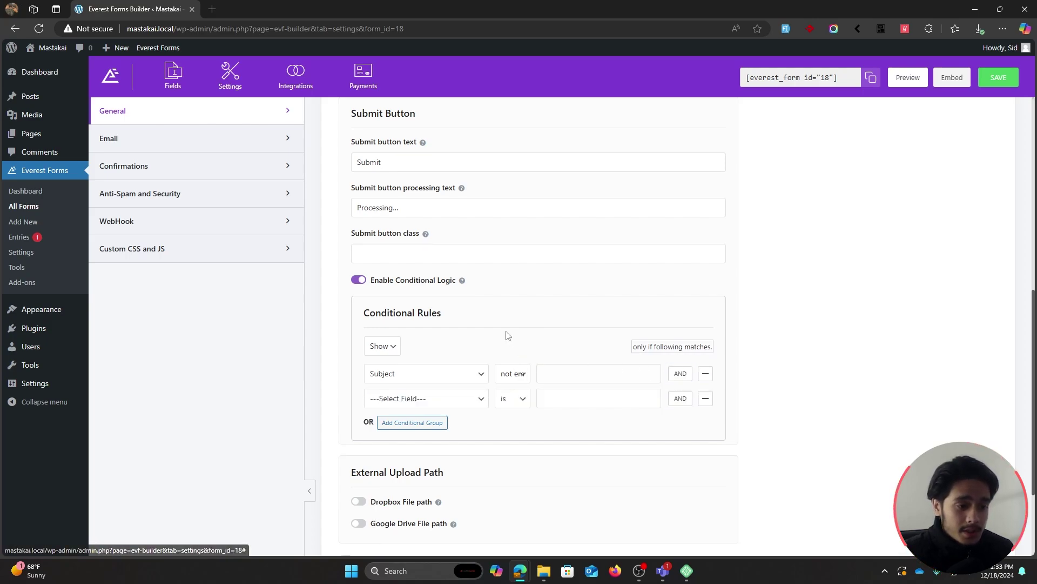
pyautogui.click(413, 398)
pyautogui.click(416, 506)
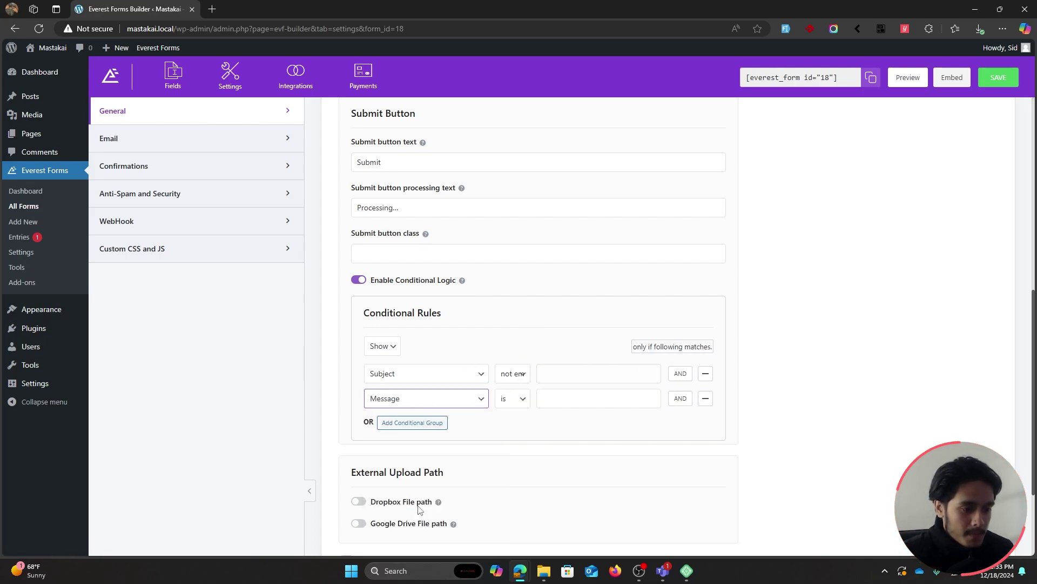
pyautogui.click(519, 399)
pyautogui.click(518, 463)
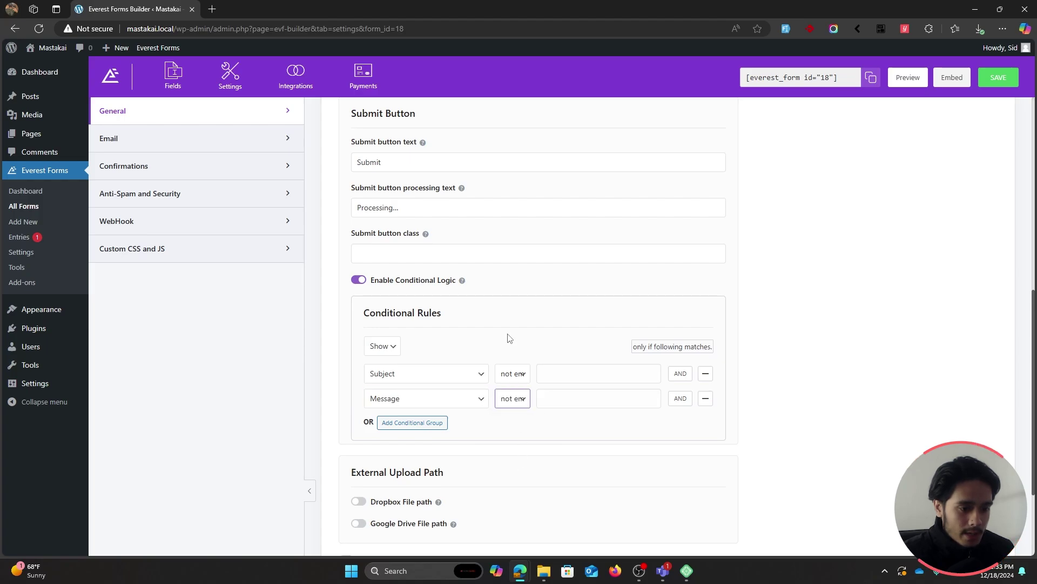
# - Preview the form and test the AND rule by entering "ega" as the Subject and "aegae" as the Message
pyautogui.click(908, 78)
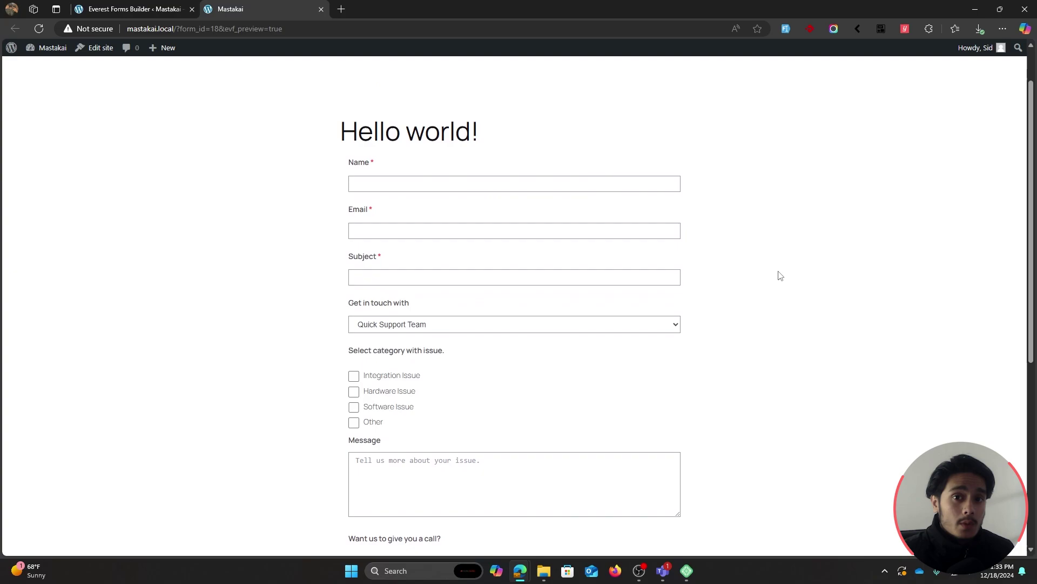
pyautogui.scroll(-2, 780, 276)
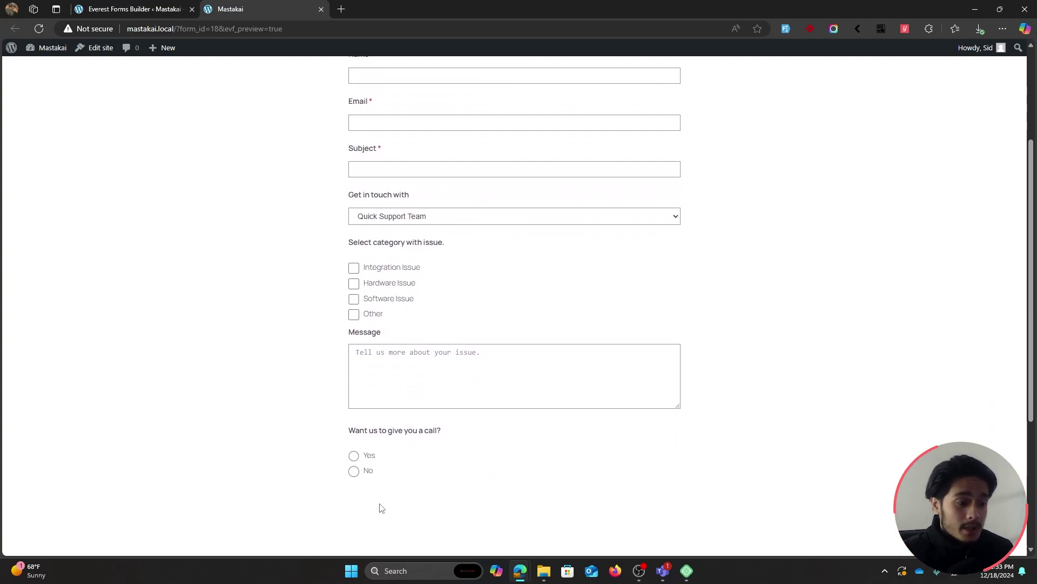
pyautogui.scroll(1, 799, 452)
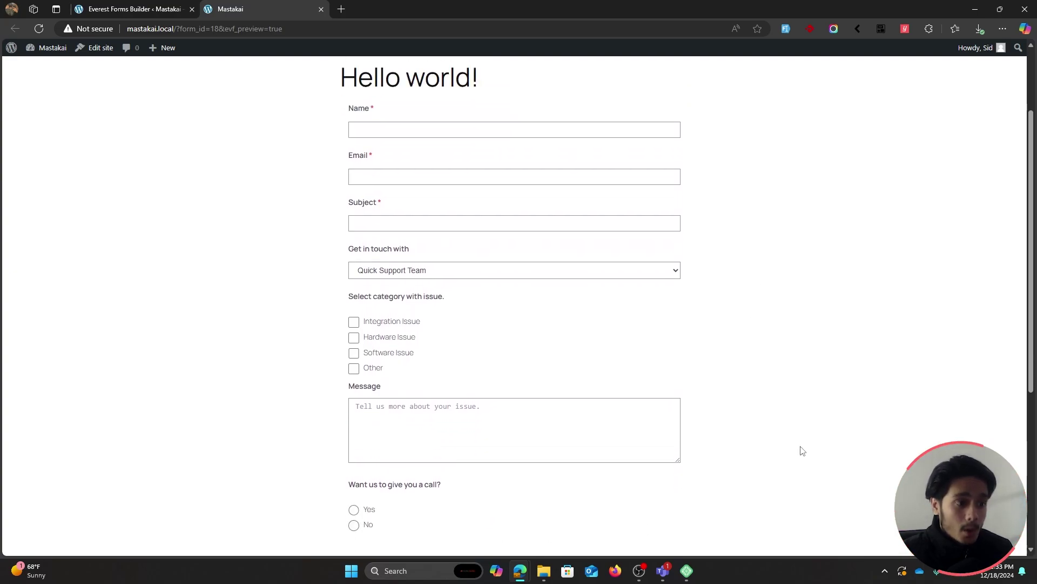
pyautogui.click(372, 220)
pyautogui.write('ega')
pyautogui.click(468, 417)
pyautogui.write('aegae')
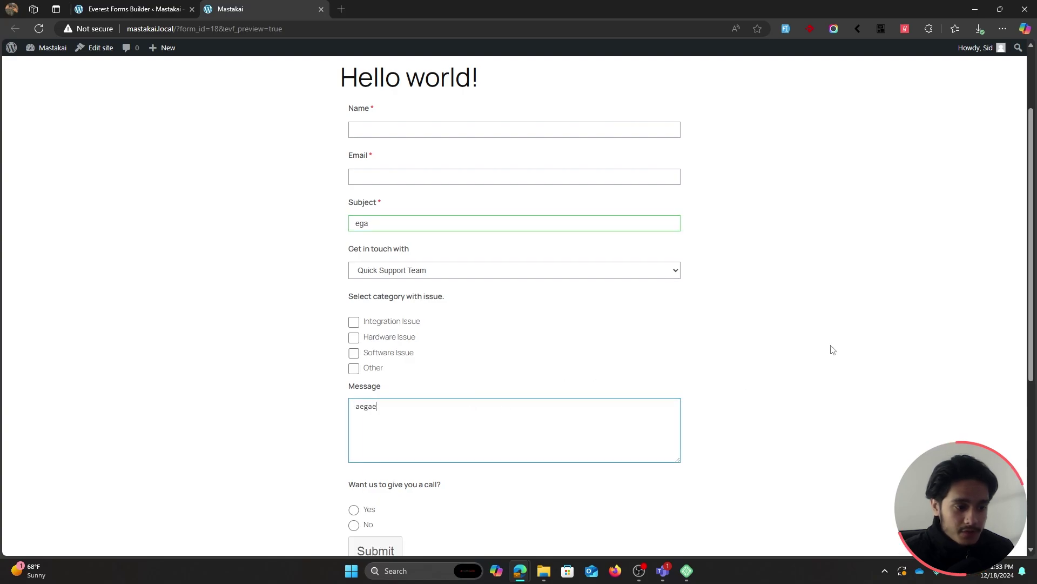
pyautogui.scroll(-2, 834, 347)
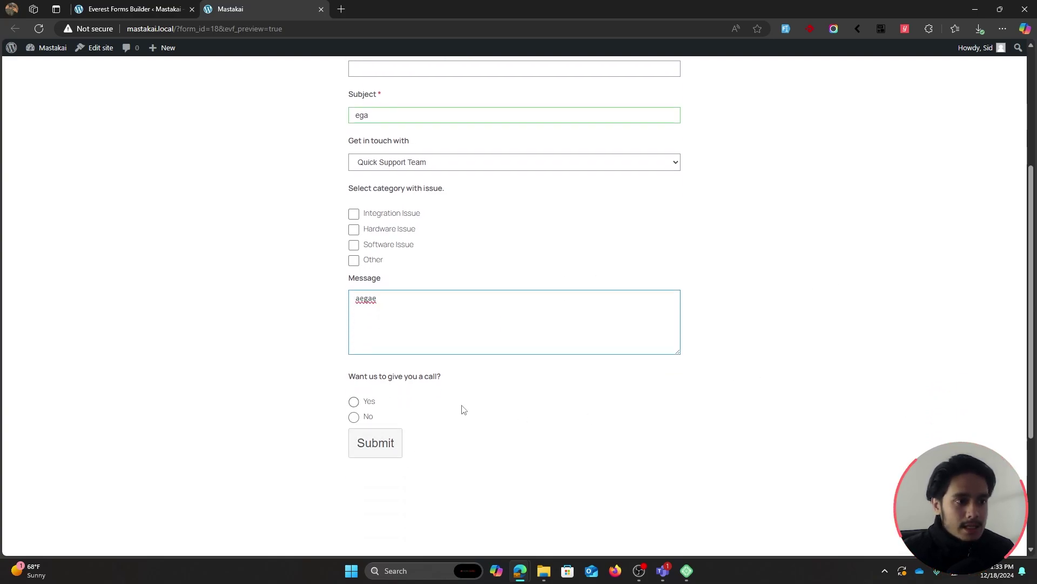
# - Return to the form builder and remove the Message AND condition from the submit button's rules
pyautogui.click(137, 7)
pyautogui.scroll(-2, 549, 265)
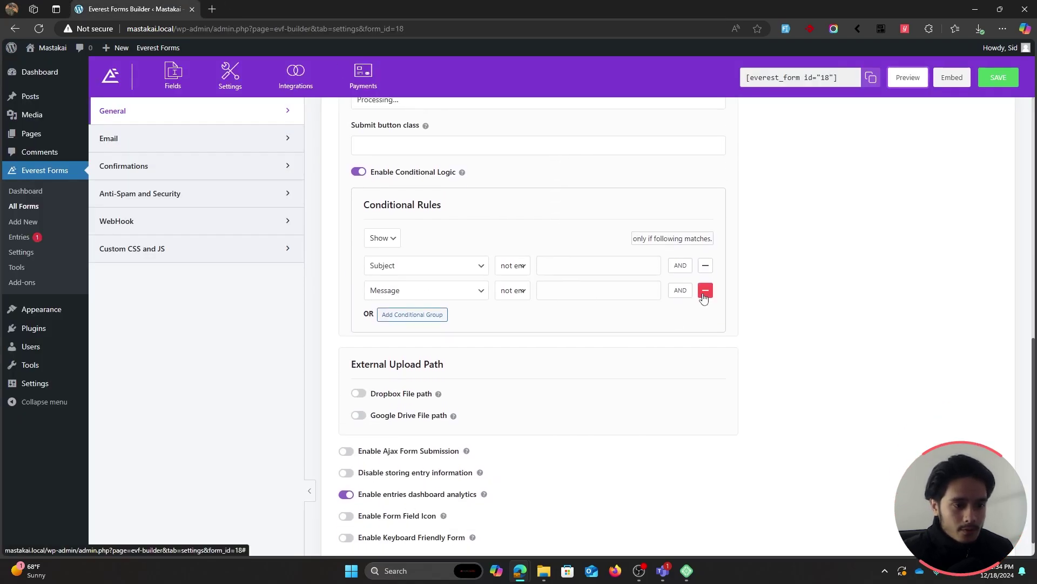
pyautogui.click(705, 290)
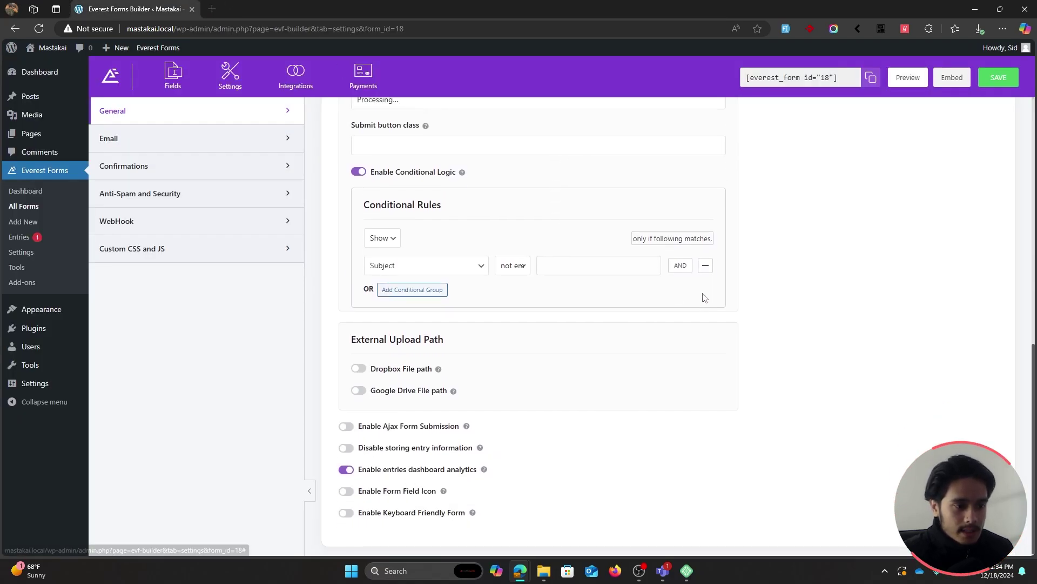
# - Add an OR conditional group to the submit button's rules with Message not empty, and save the form
pyautogui.click(390, 290)
pyautogui.click(432, 312)
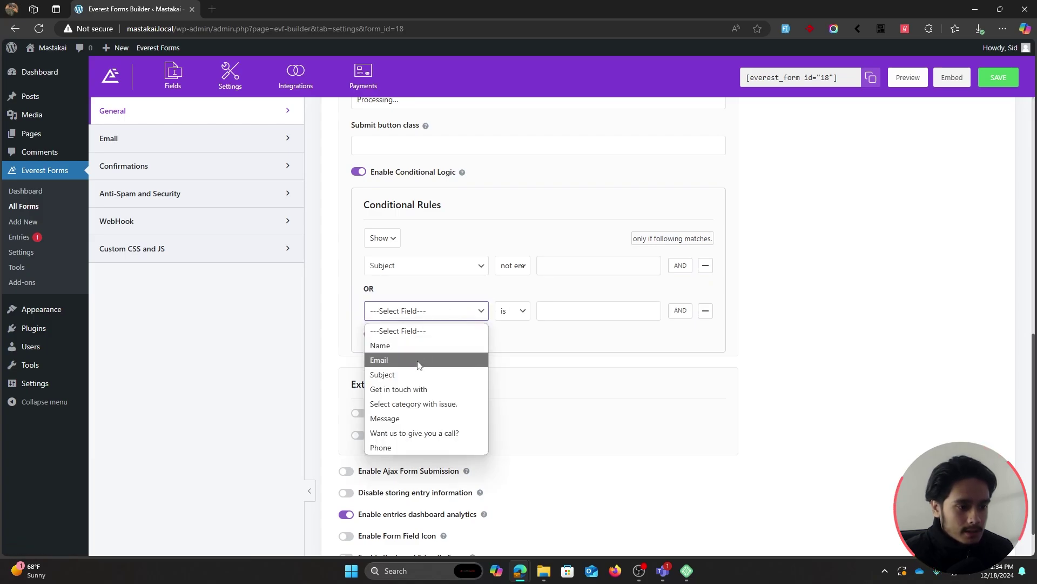
pyautogui.click(400, 418)
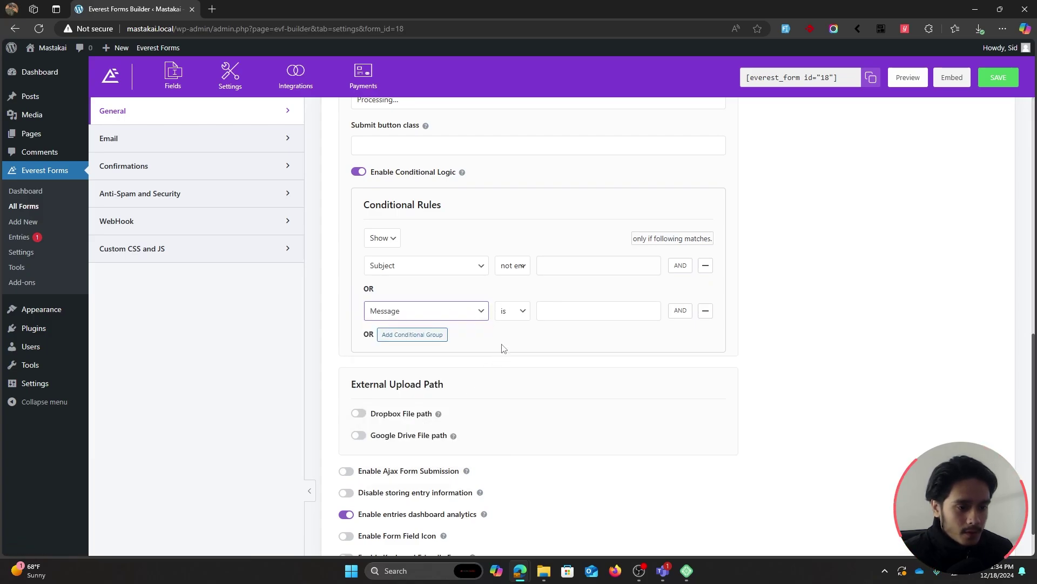
pyautogui.click(507, 313)
pyautogui.click(512, 374)
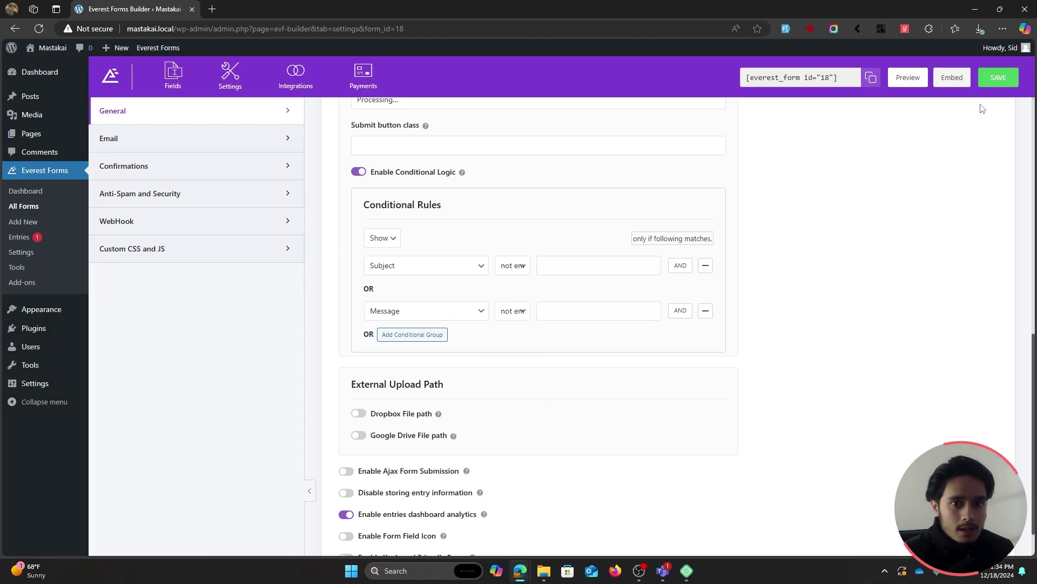
pyautogui.click(997, 77)
# - Preview the form and test the OR rule by entering only "aeg" as the Subject
pyautogui.click(907, 77)
pyautogui.scroll(-1, 802, 191)
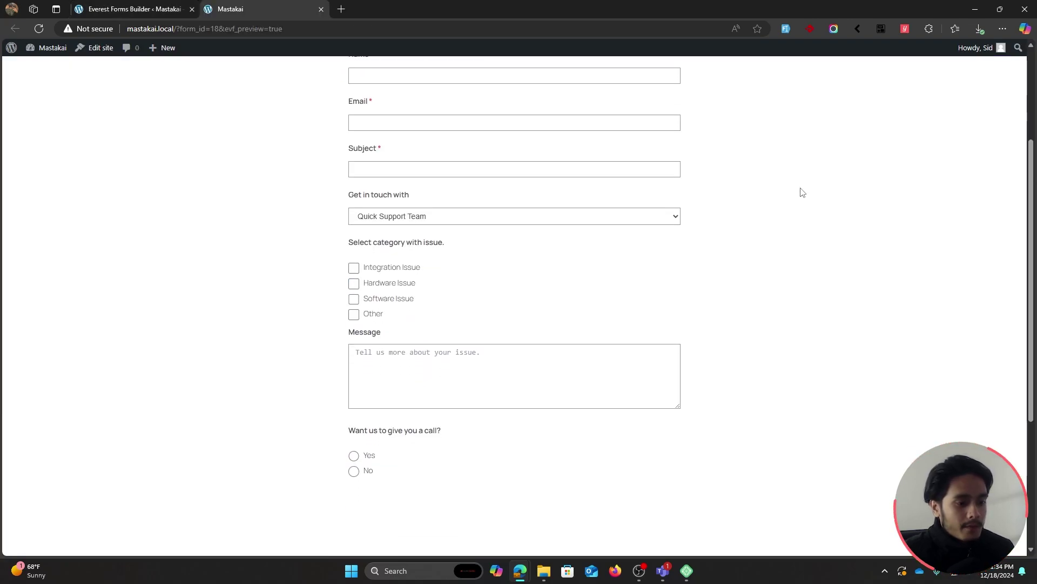
pyautogui.click(402, 167)
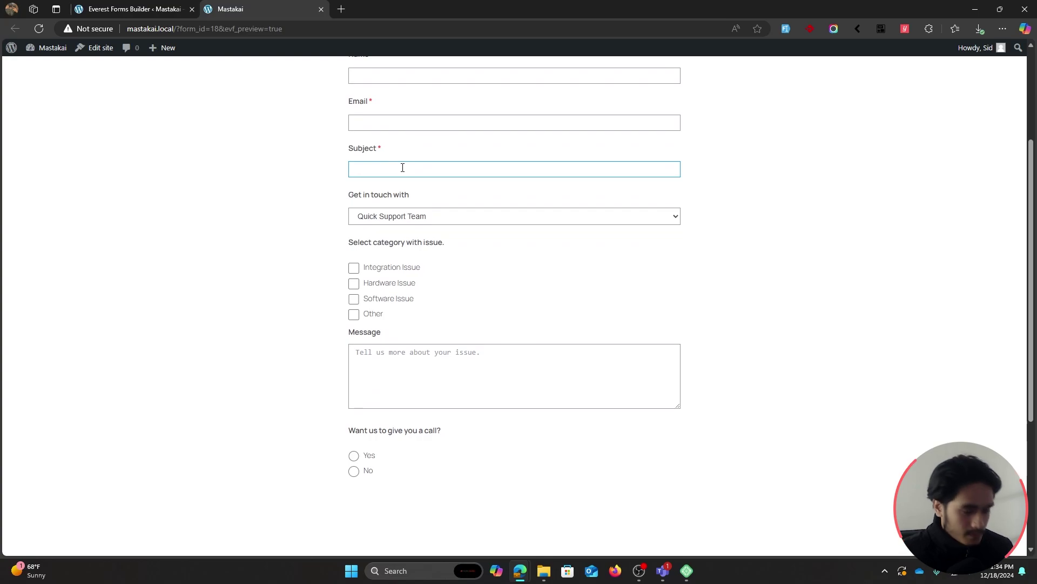
pyautogui.write('aeg')
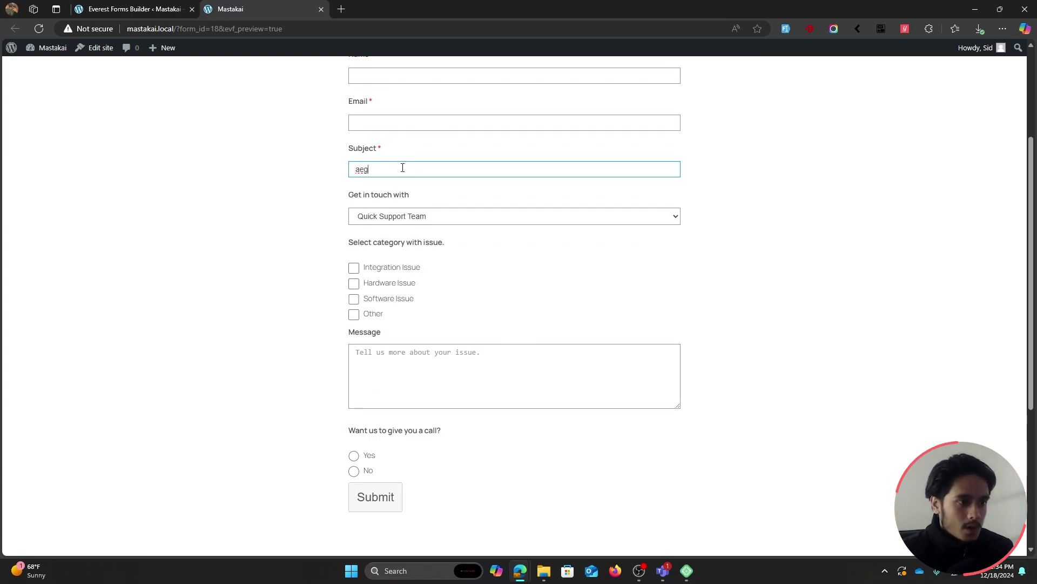
# - Test the OR rule by moving "aeg" from the Subject to the Message field, and clear the Message
pyautogui.hotkey('ctrl', 'a')
pyautogui.hotkey('ctrl', 'x')
pyautogui.click(442, 365)
pyautogui.hotkey('ctrl', 'v')
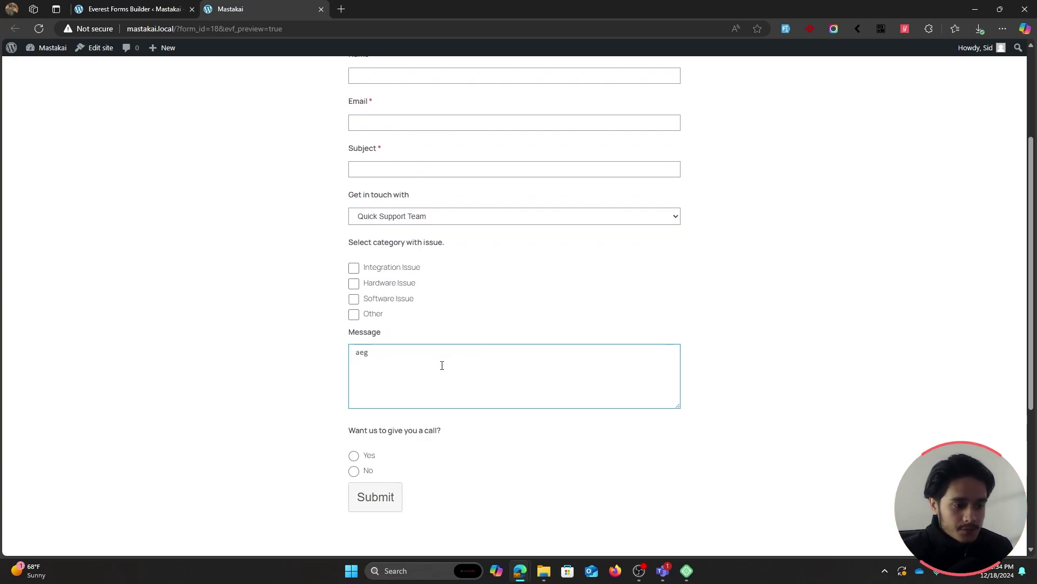
pyautogui.hotkey('ctrl', 'a')
pyautogui.hotkey('ctrl', 'x')
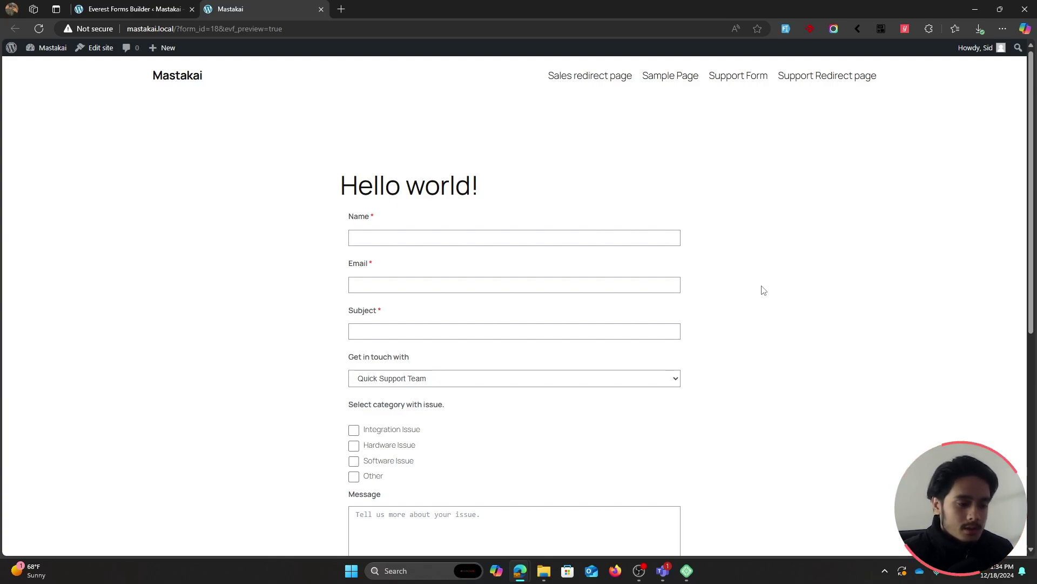
# - Test the published Support Form by choosing Yes for the call question and entering "srh" as the Subject
pyautogui.scroll(-2, 841, 162)
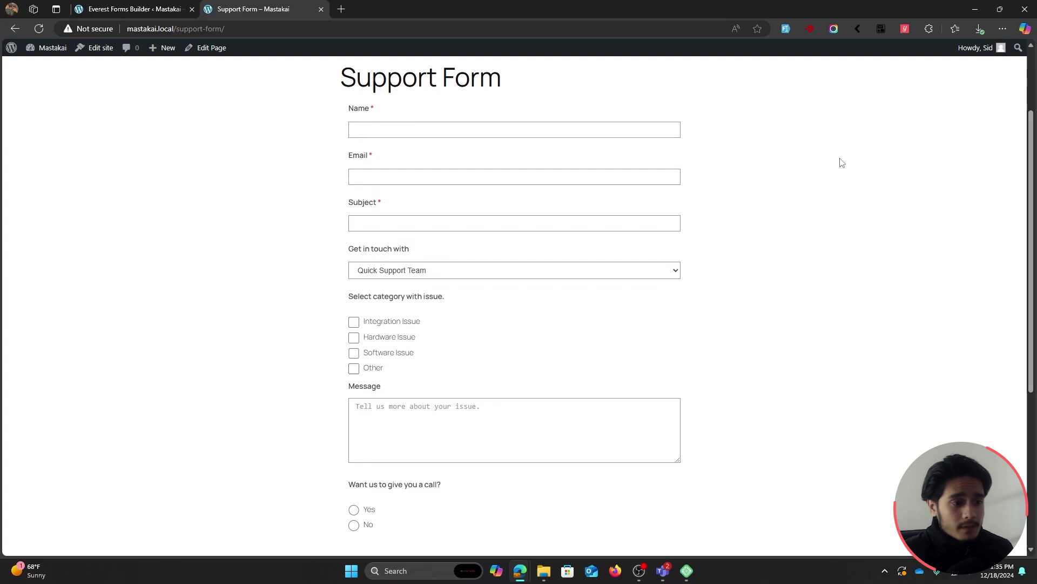
pyautogui.click(355, 455)
pyautogui.scroll(-2, 530, 419)
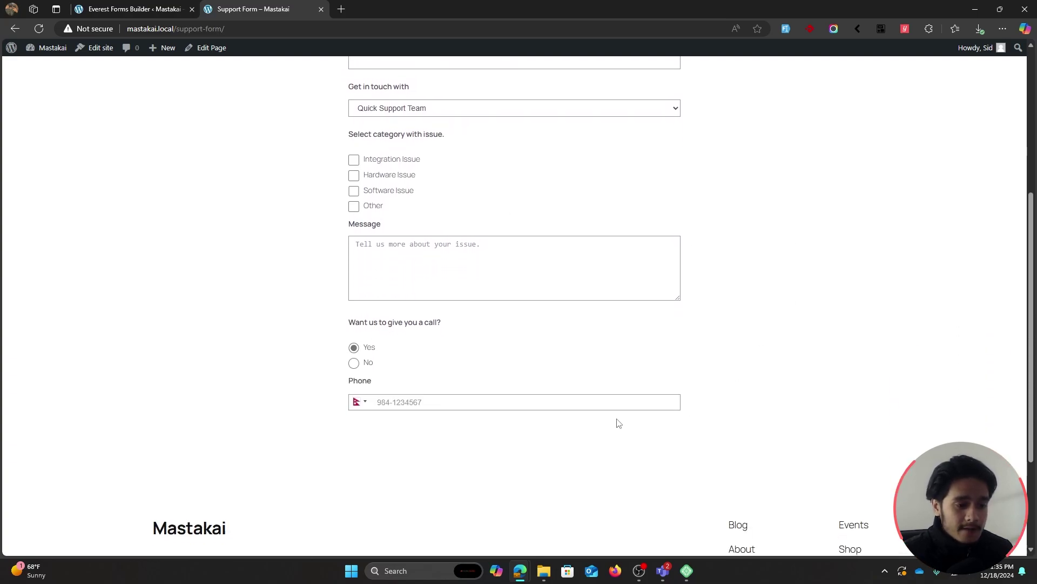
pyautogui.scroll(1, 804, 358)
pyautogui.scroll(3, 602, 266)
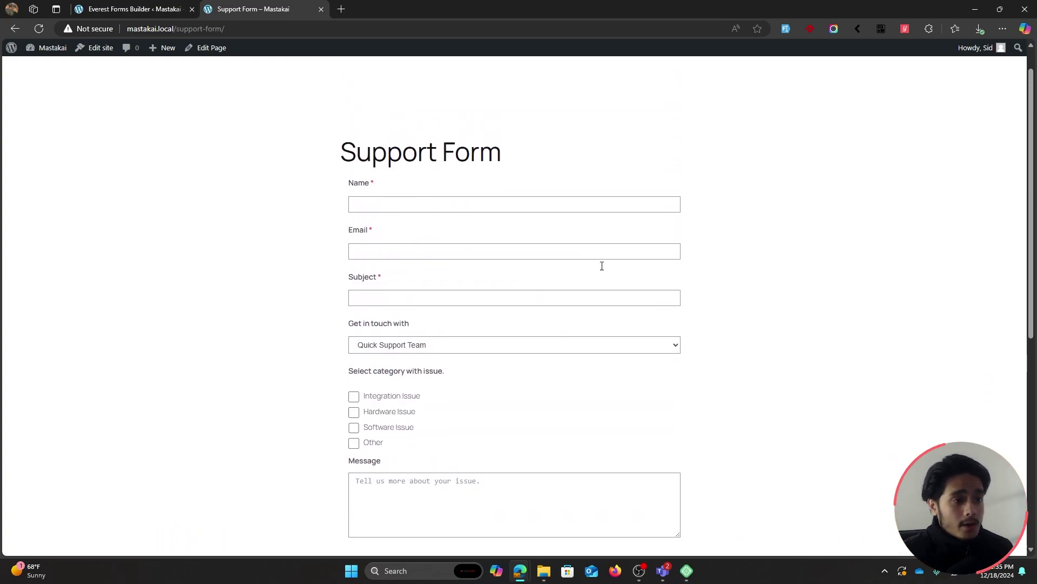
pyautogui.click(413, 302)
pyautogui.write('srh')
pyautogui.scroll(-3, 713, 295)
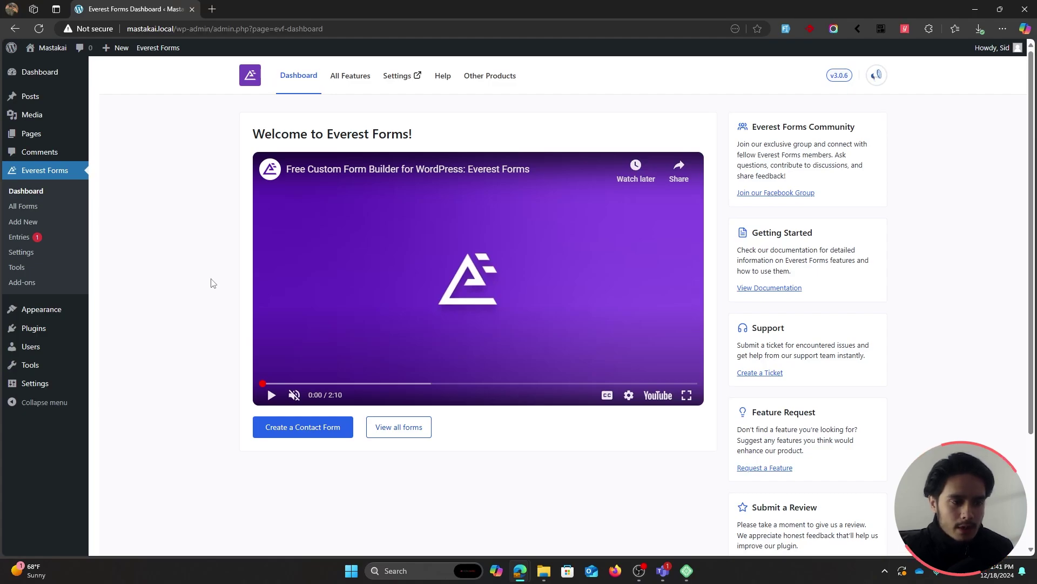
# - Open the Support Form for editing from the list of all forms and show its email settings
pyautogui.click(36, 209)
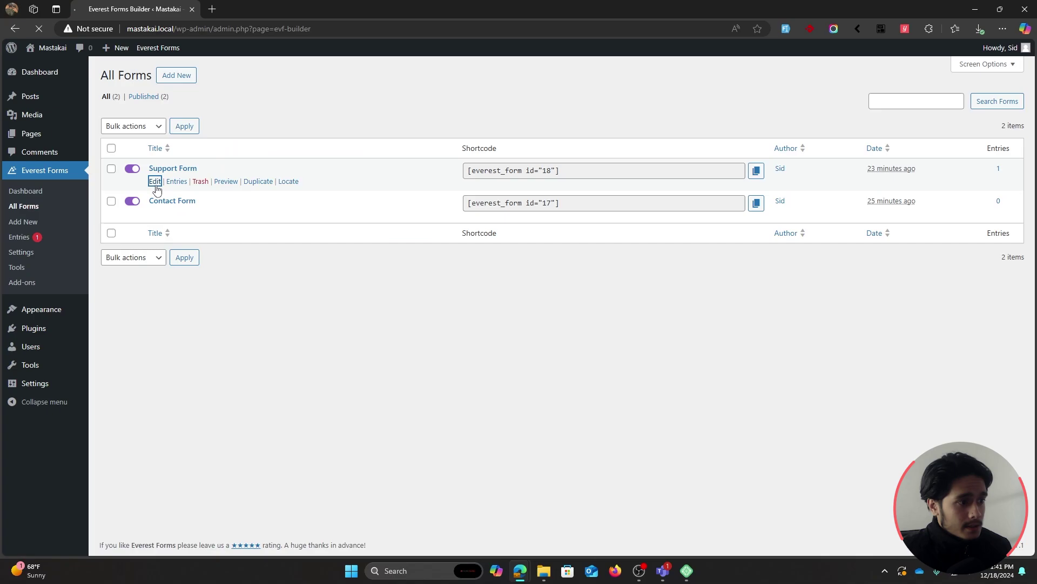
pyautogui.click(154, 181)
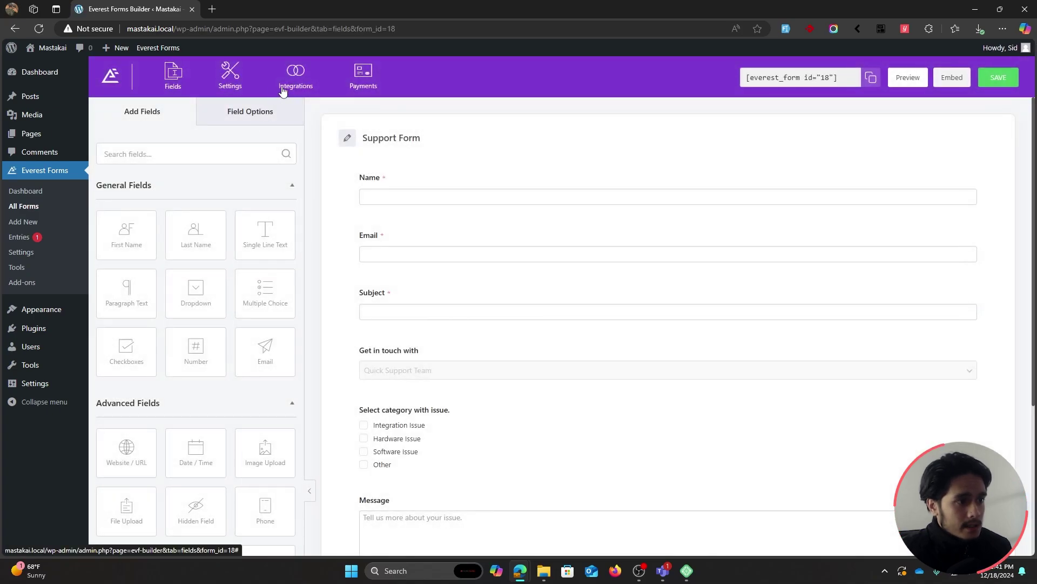
pyautogui.click(228, 82)
pyautogui.click(160, 146)
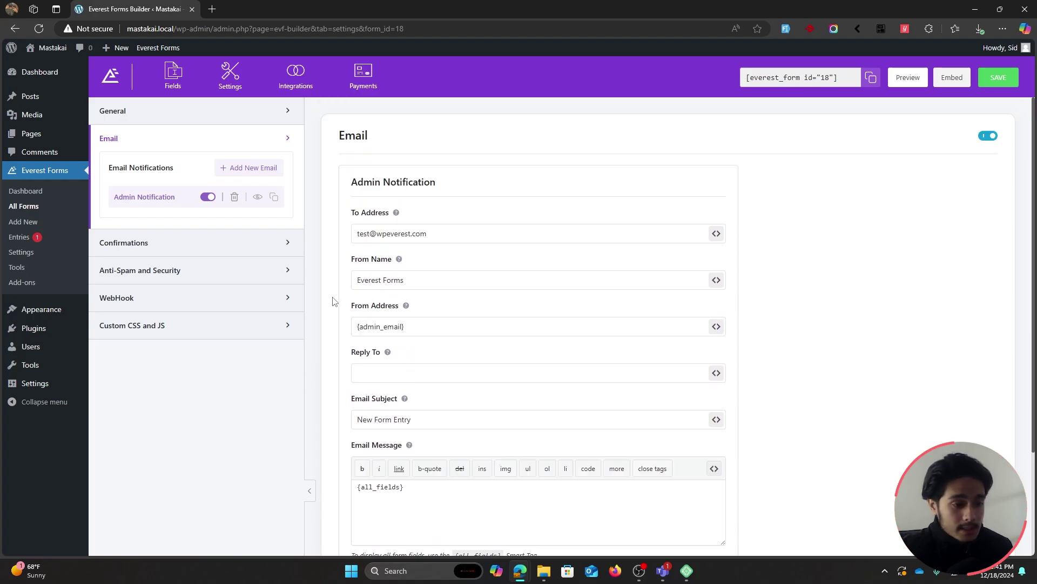
# - Examine the Admin Notification's settings and message tag, preview its email template, and close the preview
pyautogui.scroll(-2, 333, 300)
pyautogui.scroll(-1, 435, 308)
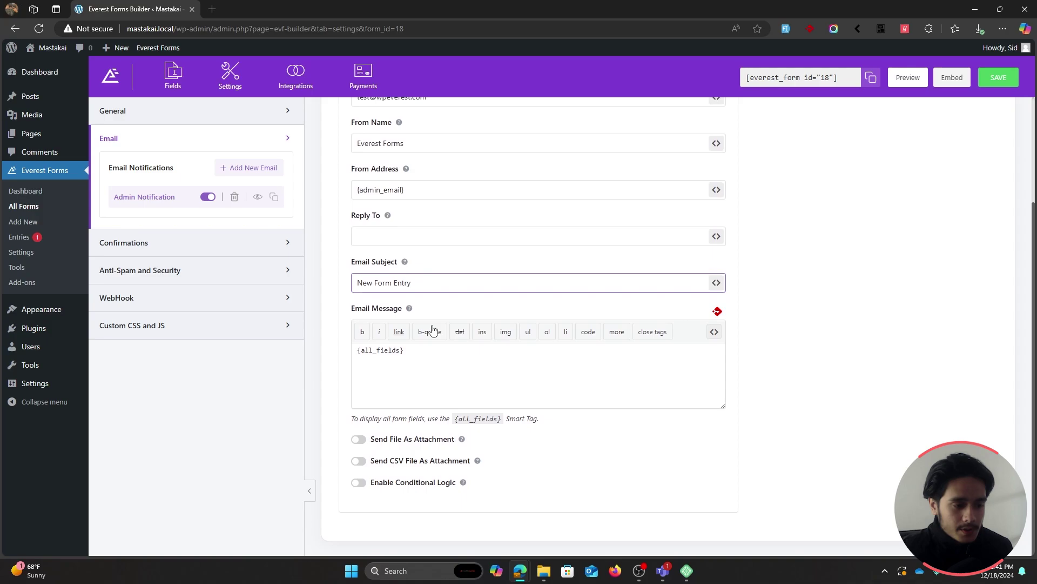
pyautogui.moveTo(419, 349); pyautogui.dragTo(355, 350)
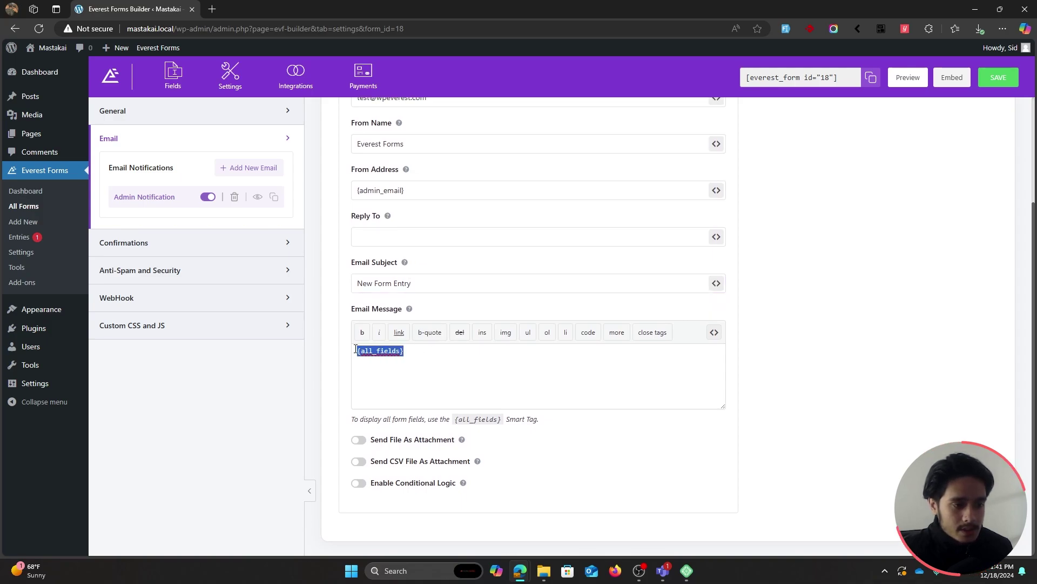
pyautogui.click(410, 353)
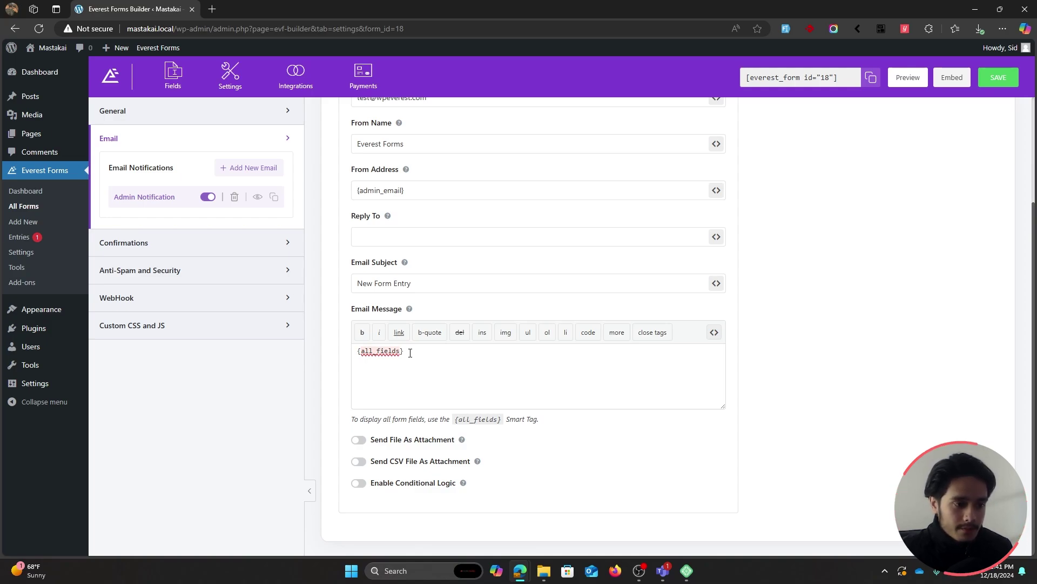
pyautogui.scroll(3, 357, 381)
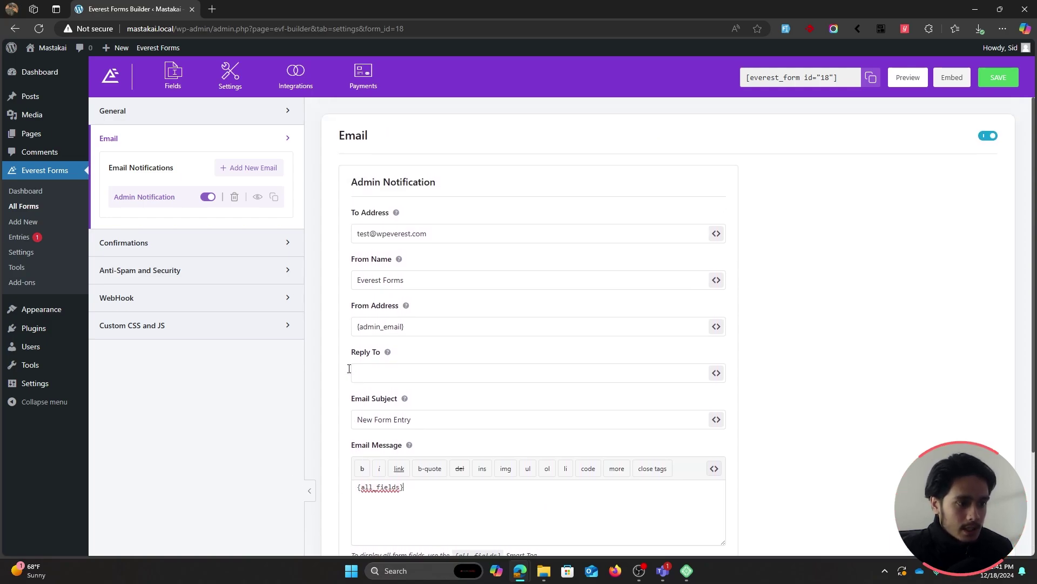
pyautogui.click(258, 197)
pyautogui.click(260, 7)
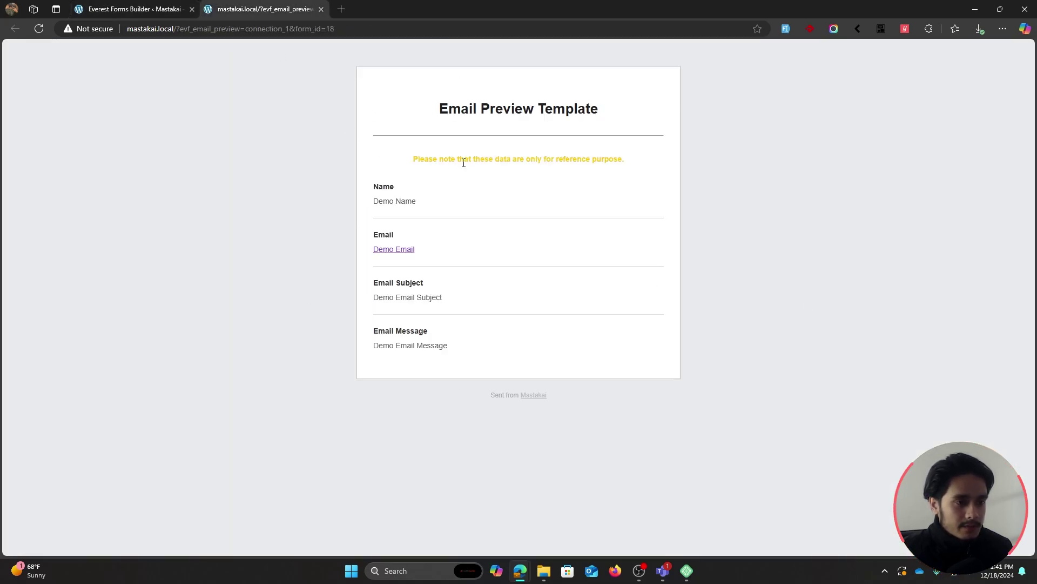
pyautogui.moveTo(416, 115); pyautogui.dragTo(617, 115)
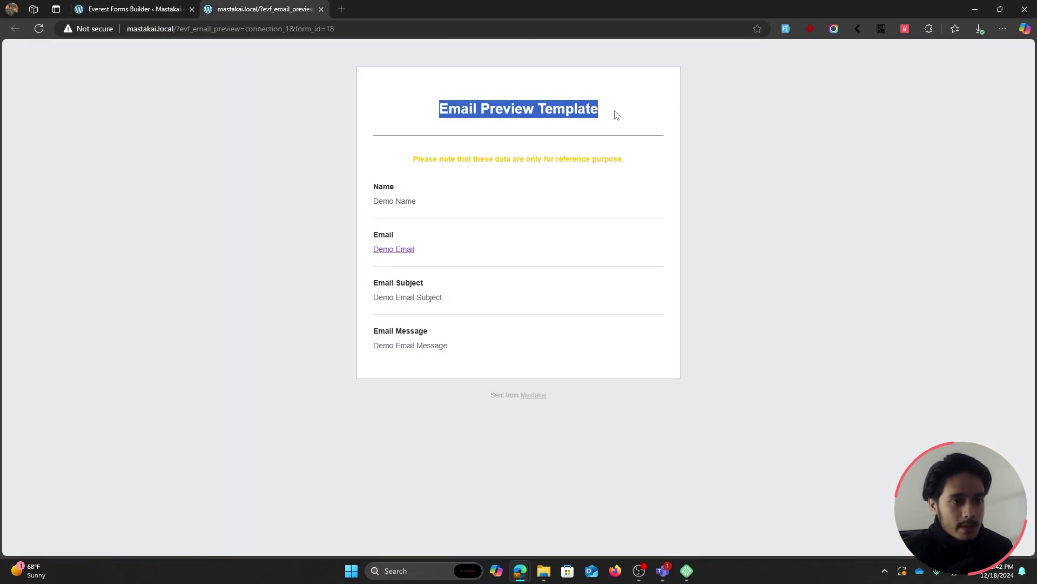
pyautogui.click(542, 109)
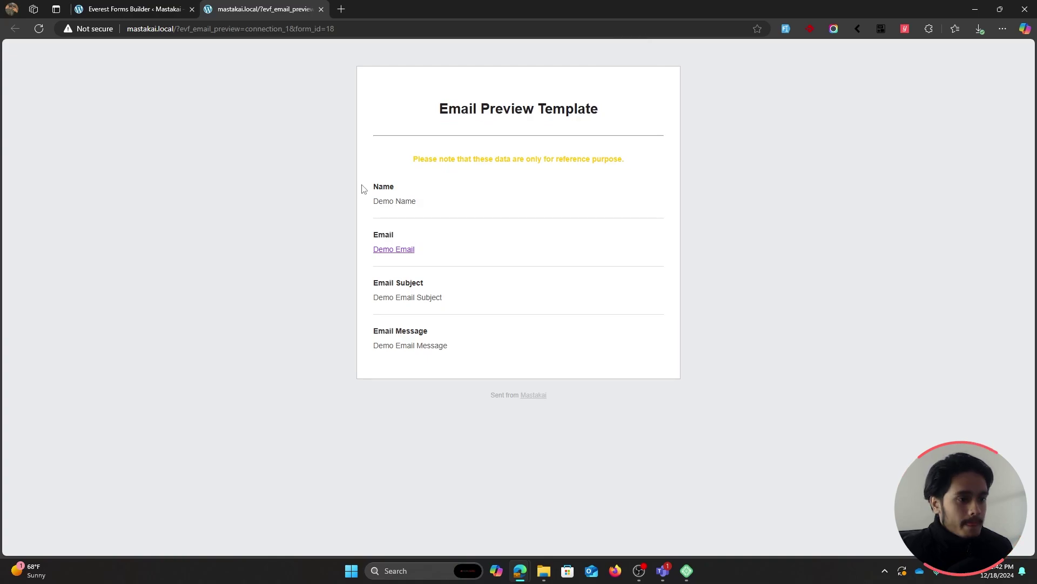
pyautogui.moveTo(370, 186); pyautogui.dragTo(479, 344)
pyautogui.click(349, 195)
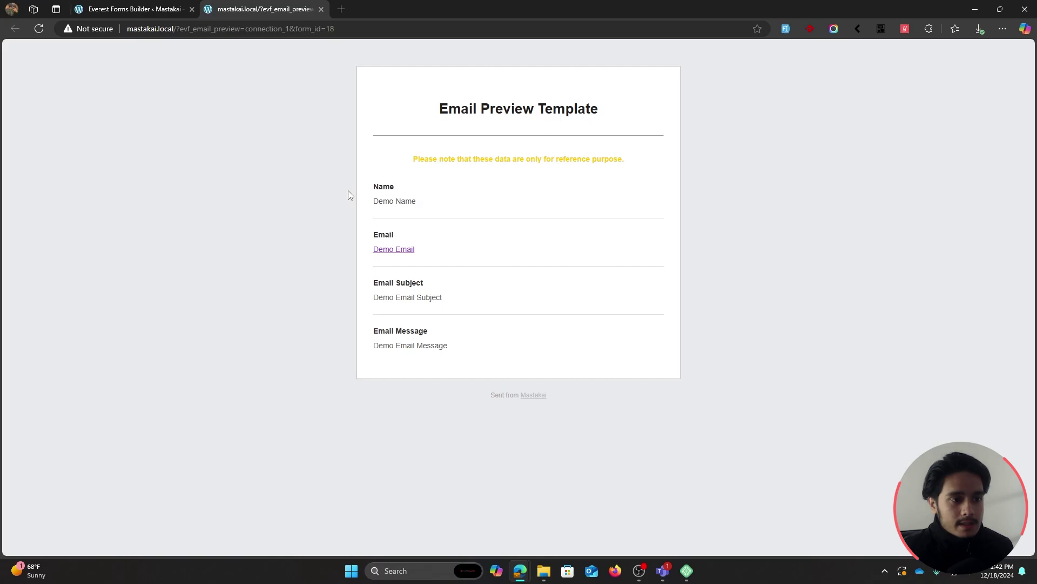
pyautogui.click(320, 10)
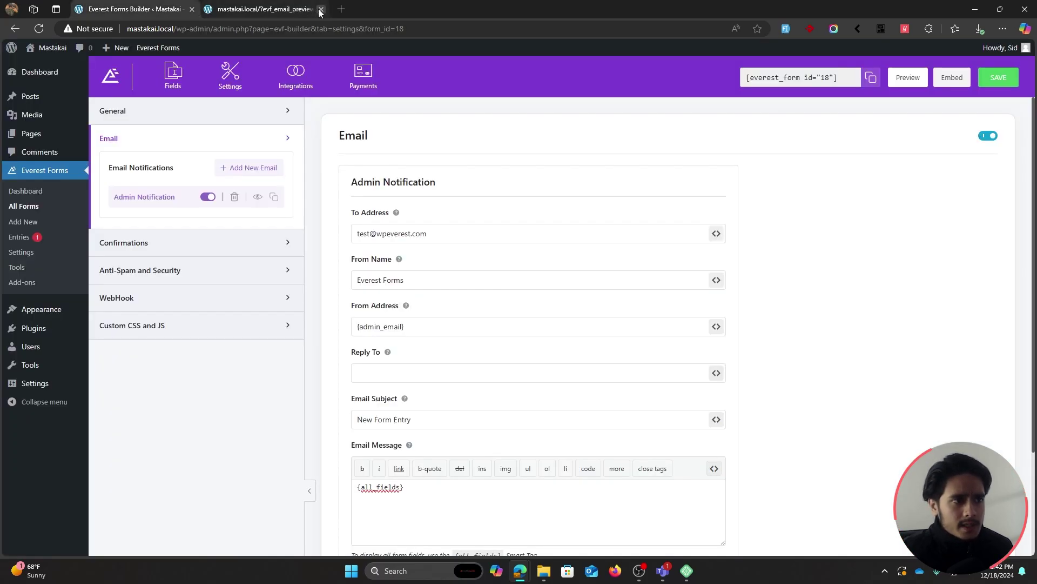
# - Add a new email notification with the nickname "Support query notif"
pyautogui.click(227, 171)
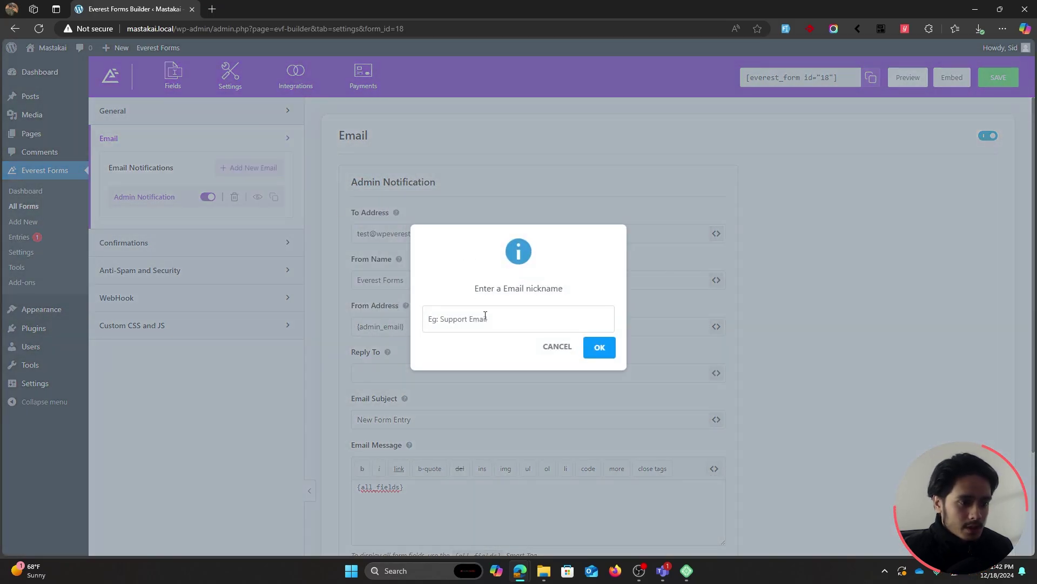
pyautogui.write('Support')
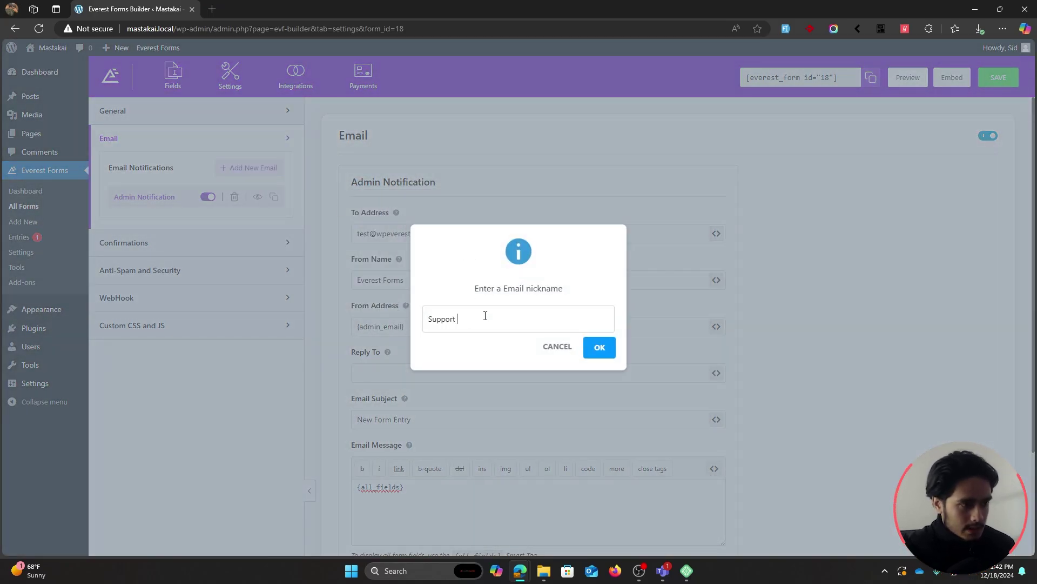
pyautogui.write(' N')
pyautogui.hotkey('ctrl', 'a')
pyautogui.press('BackSpace')
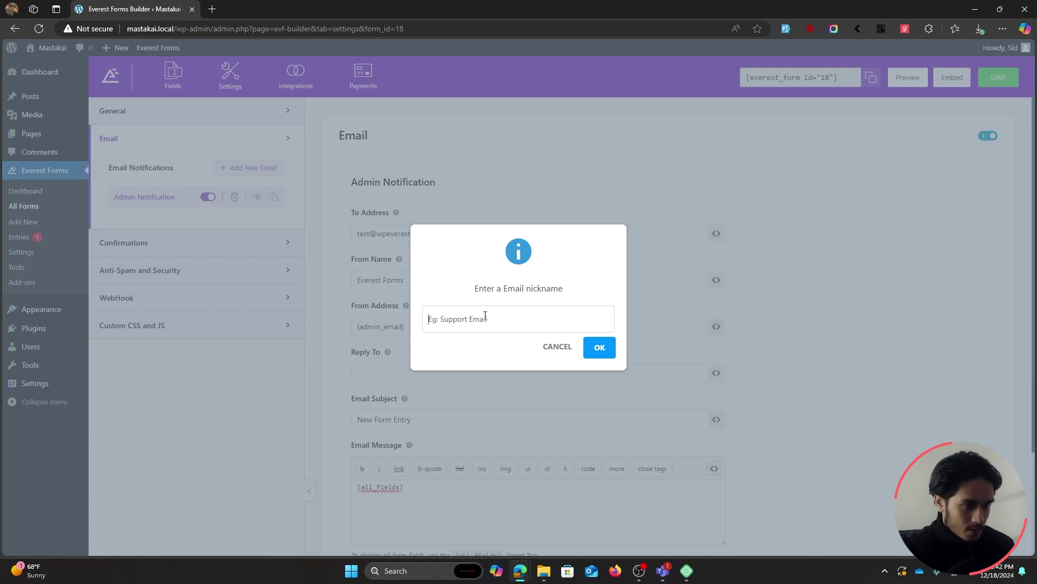
pyautogui.write('Support user')
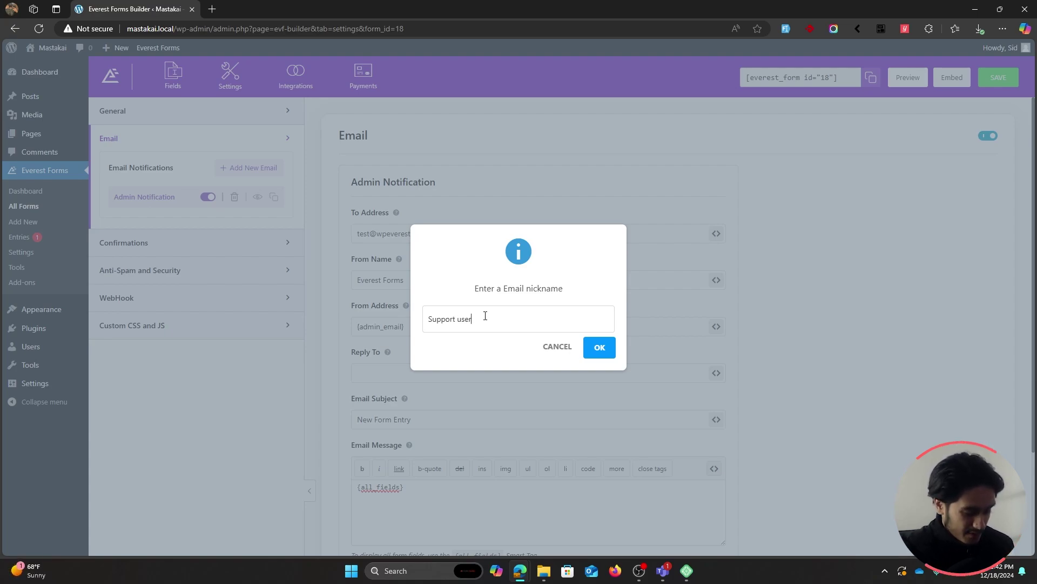
pyautogui.press('BackSpace')
pyautogui.press('BackSpace')
pyautogui.press('BackSpace')
pyautogui.write('qu')
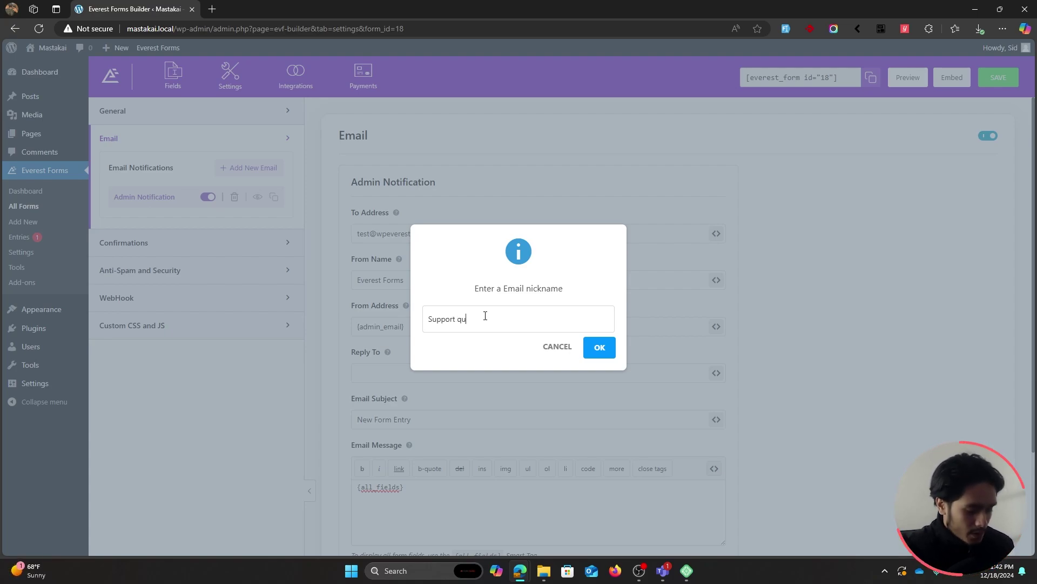
pyautogui.write('ery ne')
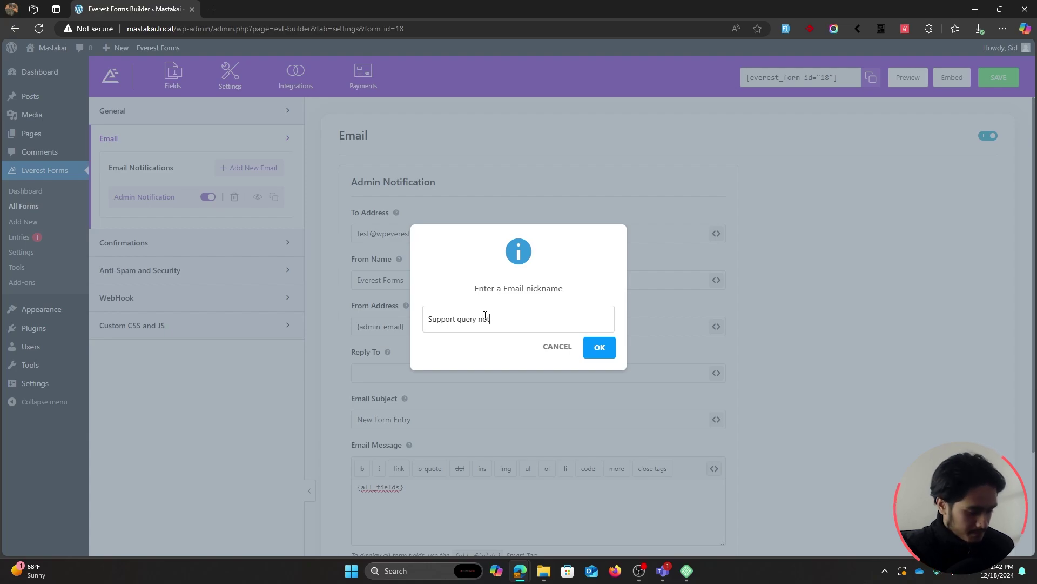
pyautogui.click(600, 347)
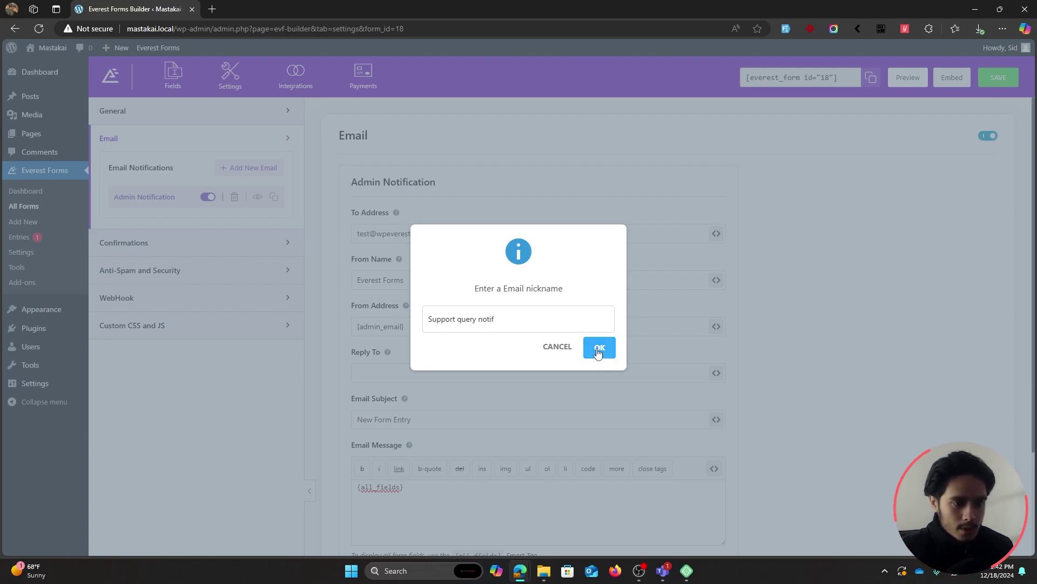
# - Check the choices of the "Get in touch with" dropdown in the form fields and return to the form settings
pyautogui.click(173, 83)
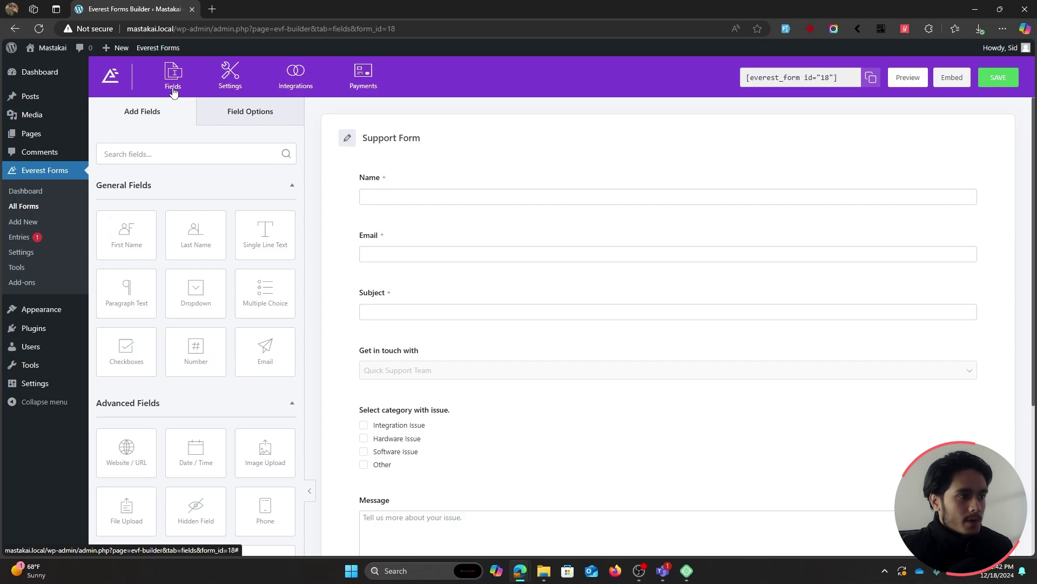
pyautogui.click(250, 111)
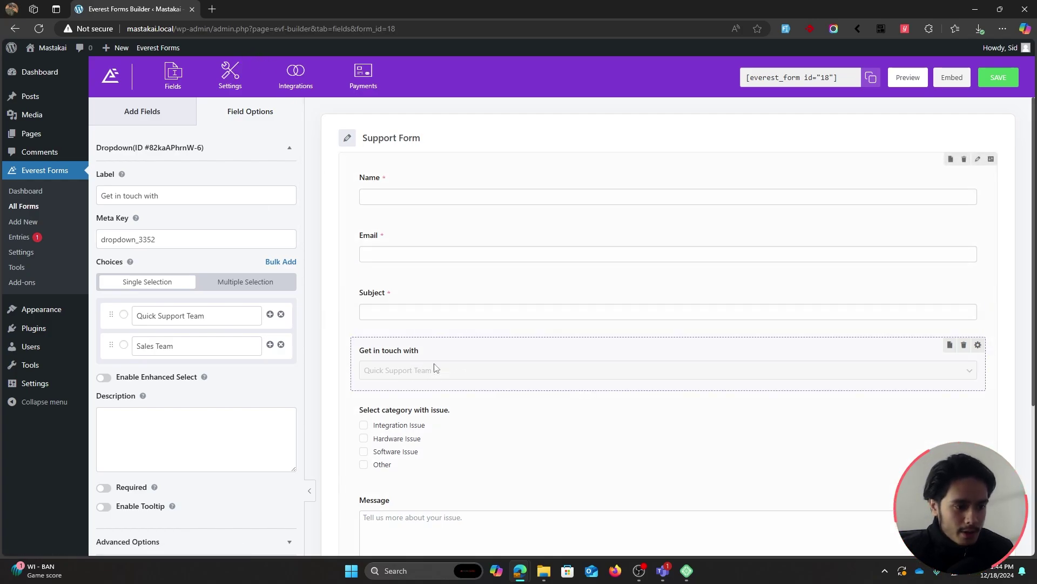
pyautogui.click(230, 75)
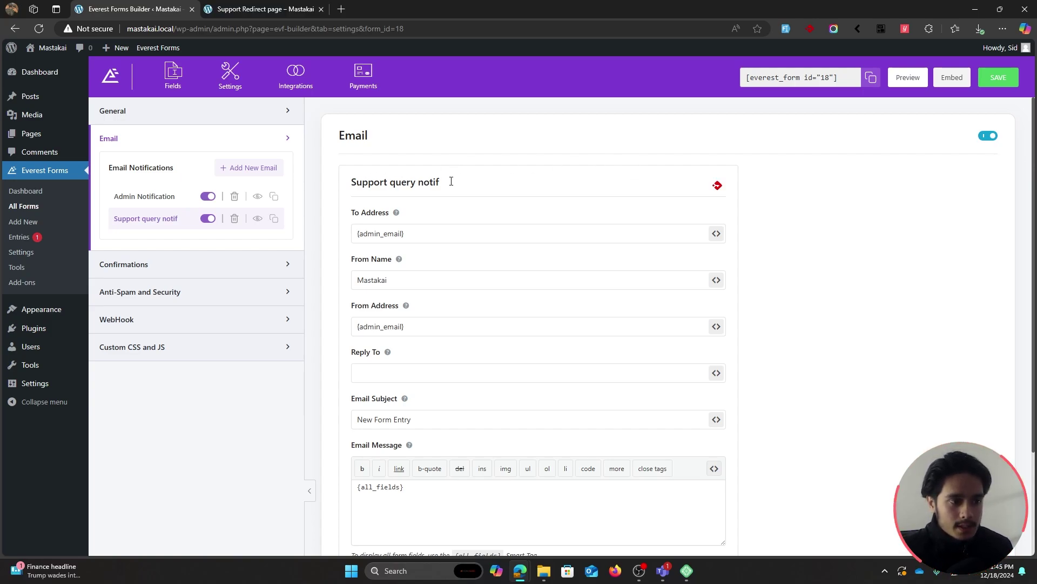
# - Set the Support query notif's To Address to the form's Email field tag, checking the published Support Form for reference
pyautogui.tripleClick(424, 233)
pyautogui.moveTo(426, 232); pyautogui.dragTo(326, 244)
pyautogui.press('BackSpace')
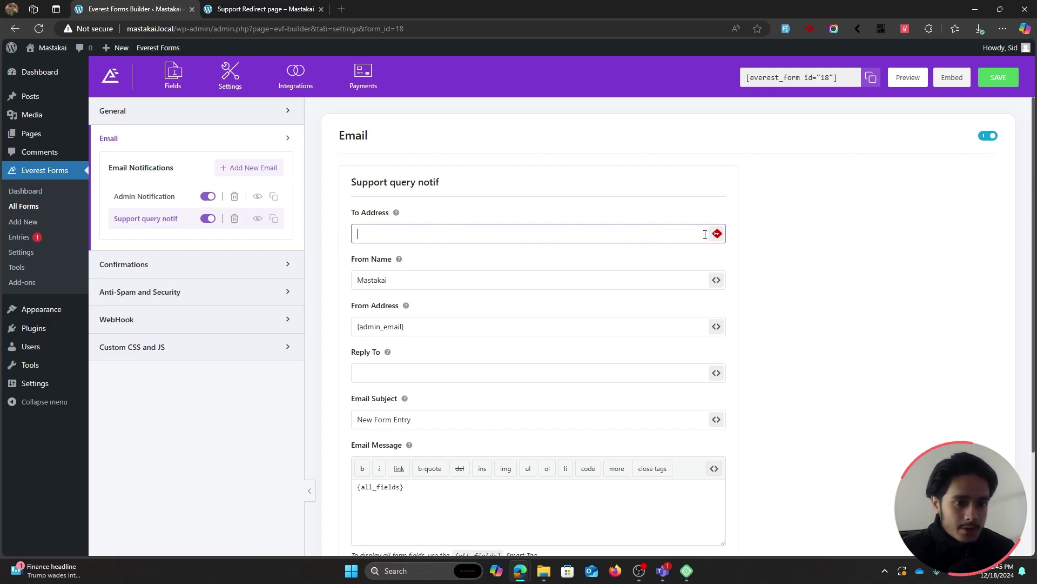
pyautogui.click(717, 233)
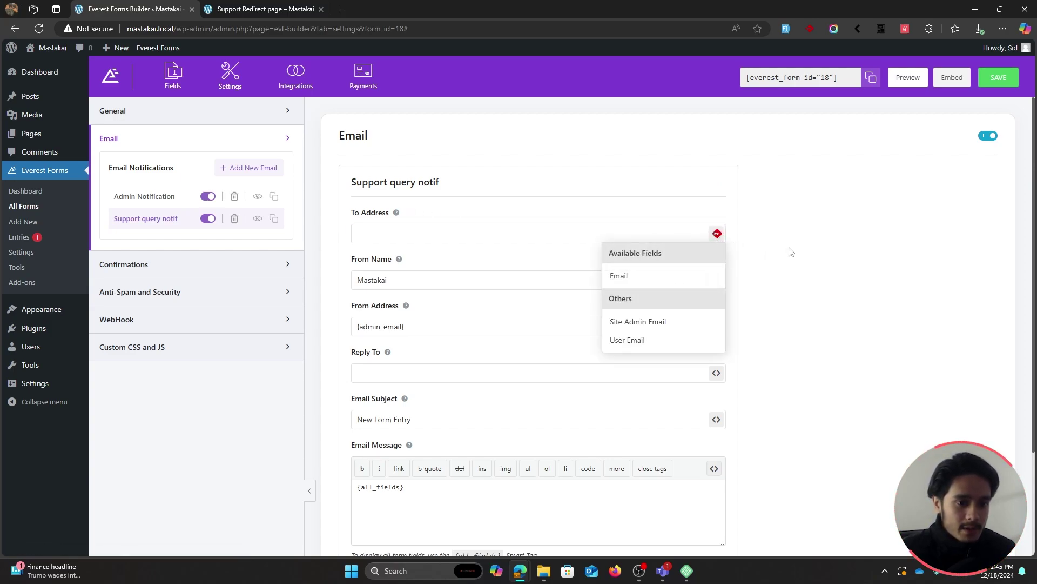
pyautogui.click(655, 276)
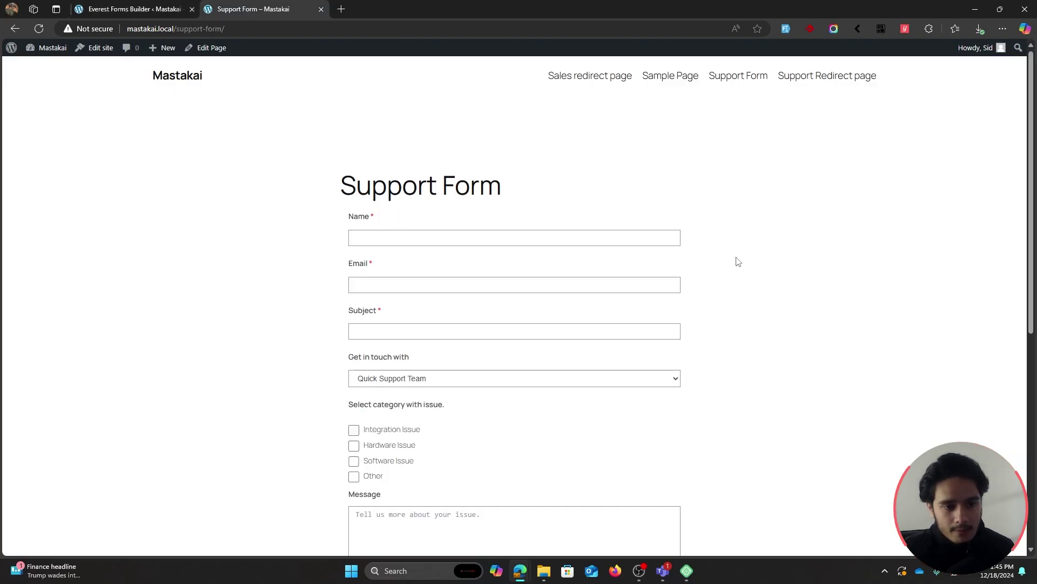
pyautogui.click(174, 9)
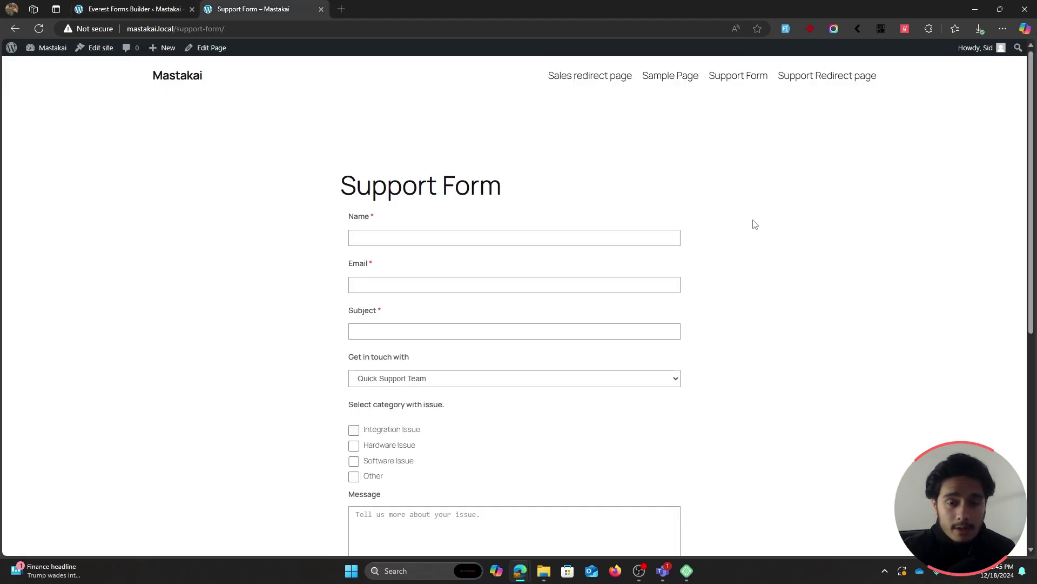
pyautogui.click(183, 9)
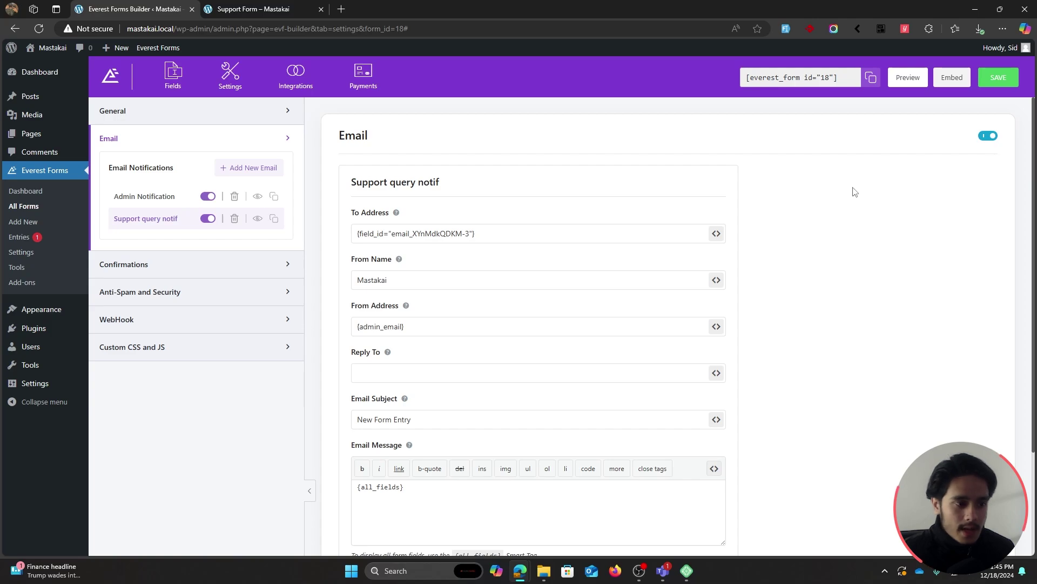
# - Review the Support query notif's From Name, From Address and Reply To settings
pyautogui.scroll(-1, 854, 191)
pyautogui.click(491, 227)
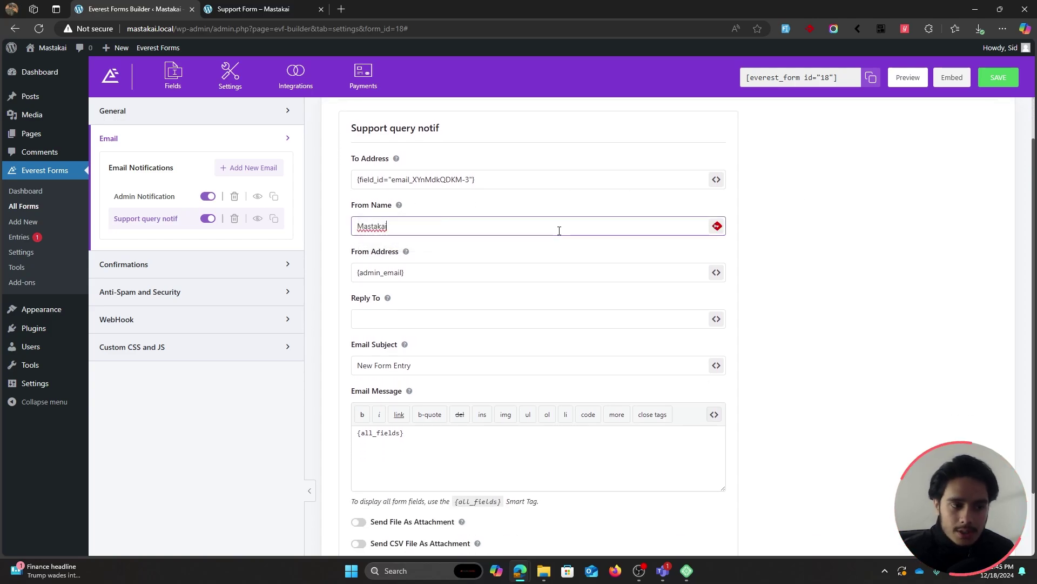
pyautogui.click(470, 272)
pyautogui.moveTo(465, 272); pyautogui.dragTo(343, 278)
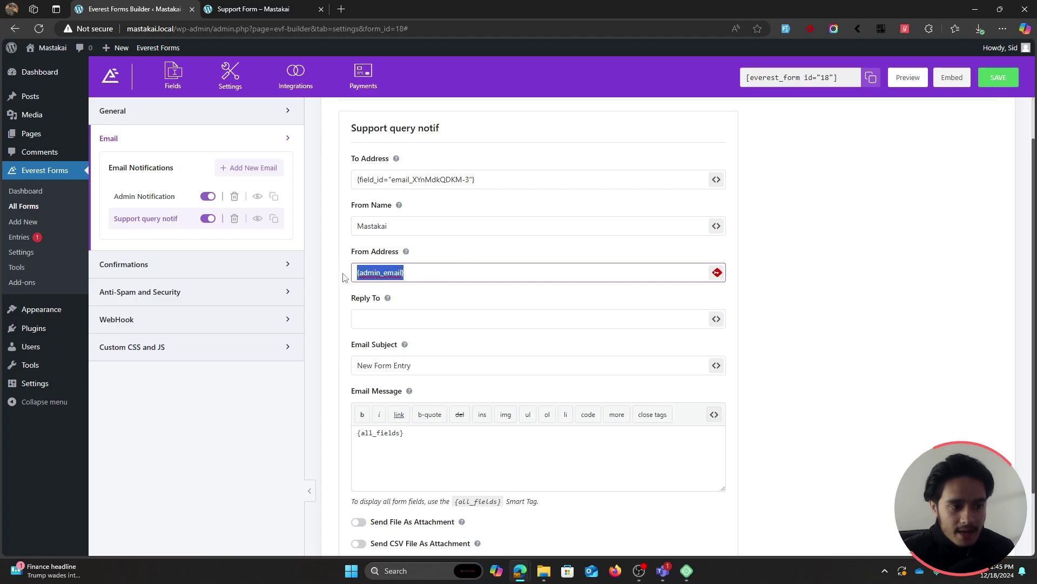
pyautogui.click(438, 273)
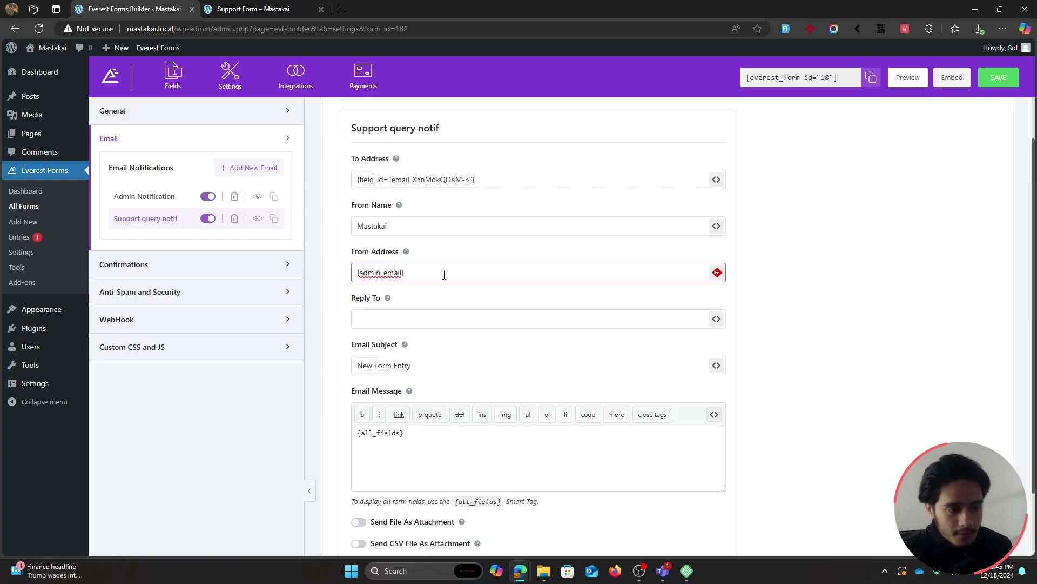
pyautogui.click(438, 318)
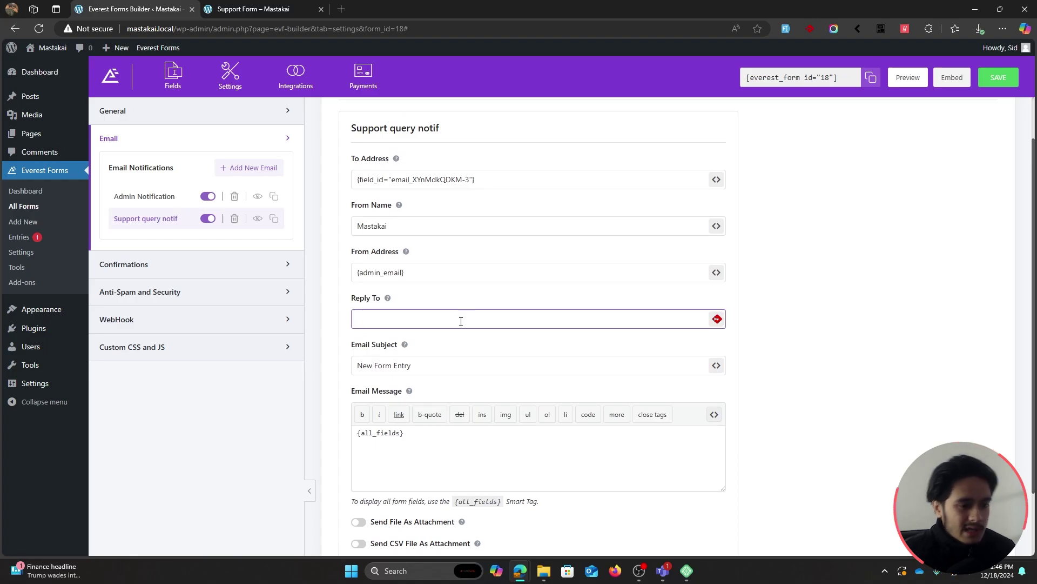
# - Set the Support query notif's email subject to "Your support ticket has been created!"
pyautogui.scroll(-1, 461, 321)
pyautogui.tripleClick(503, 308)
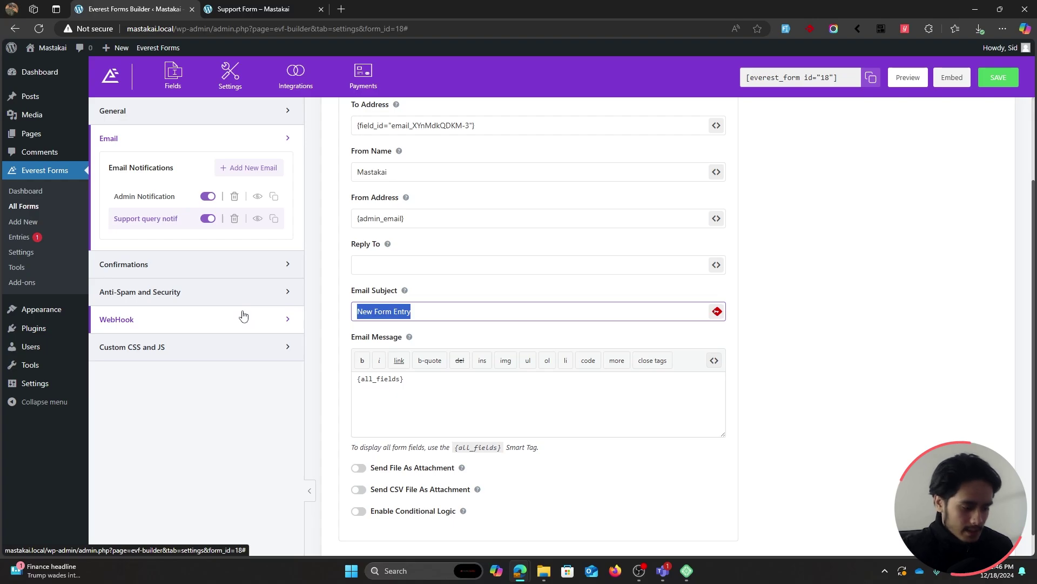
pyautogui.write('Your Supp')
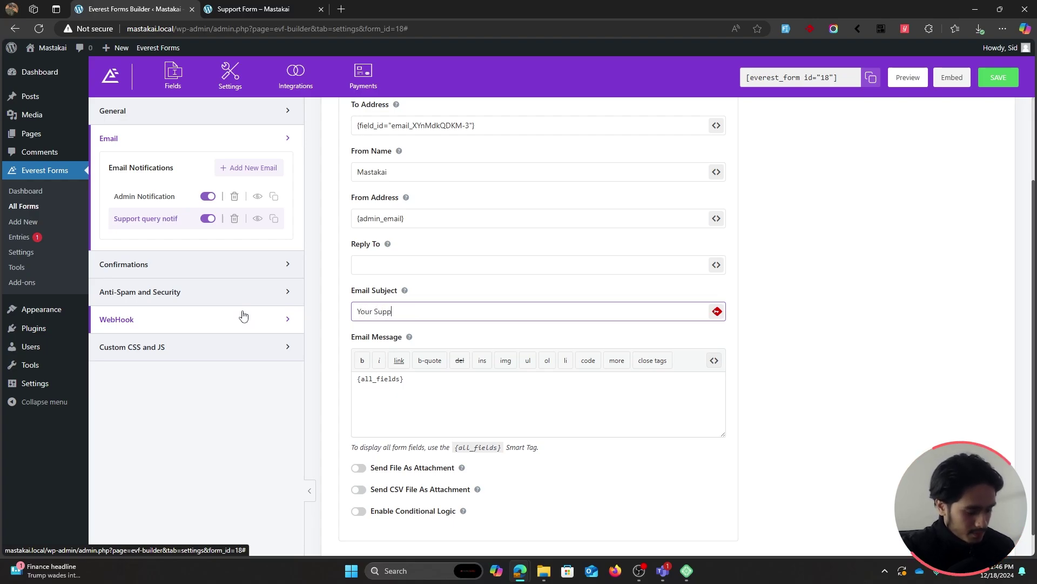
pyautogui.write('ort Ticket has ')
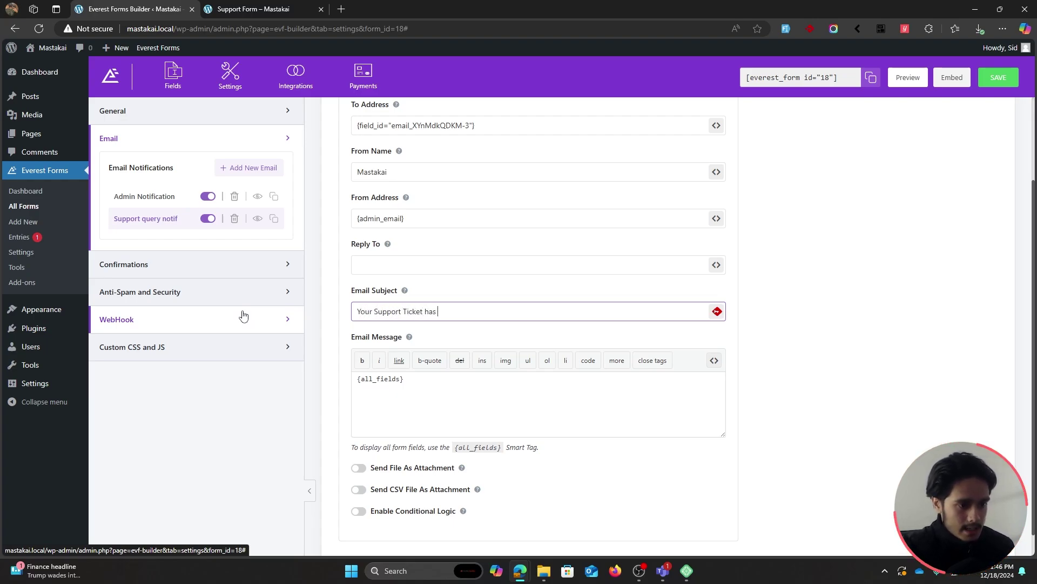
pyautogui.write('been created!')
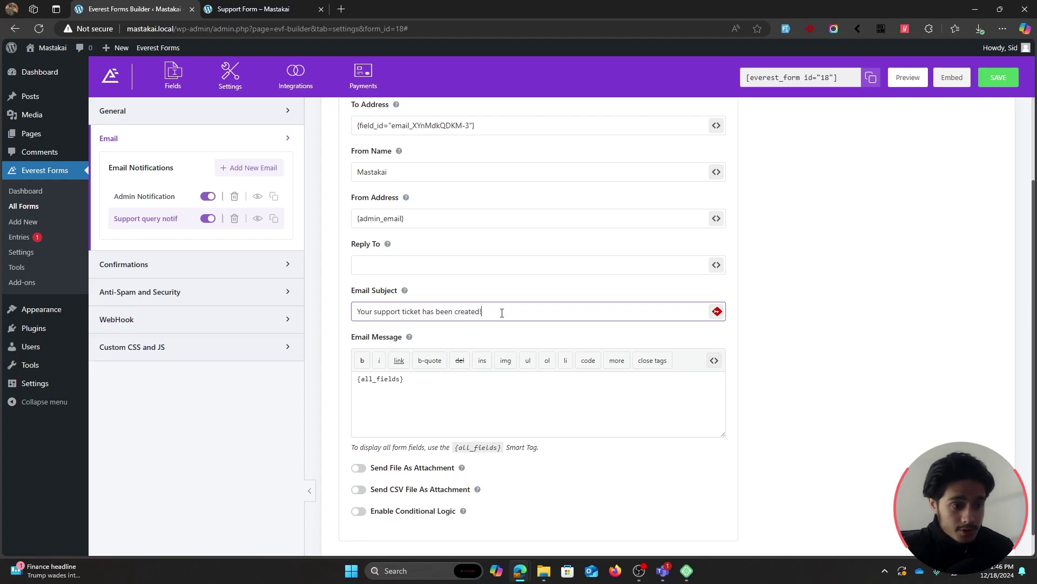
pyautogui.moveTo(508, 309); pyautogui.dragTo(291, 309)
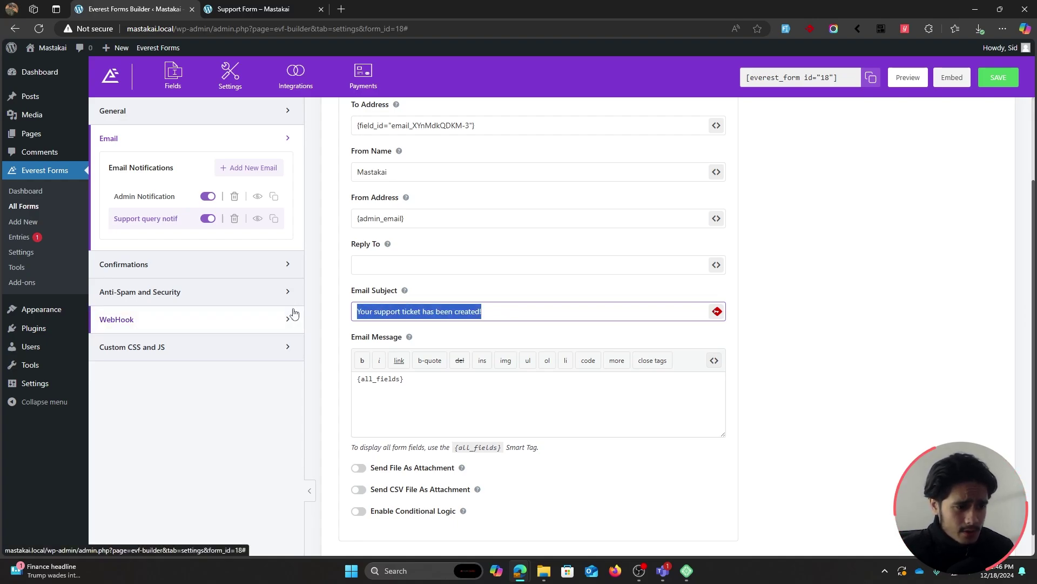
pyautogui.click(494, 309)
# - Paste the prepared support reply above the {all_fields} tag in the email message and correct its opening to "contacting the support team"
pyautogui.click(357, 383)
pyautogui.press('Return')
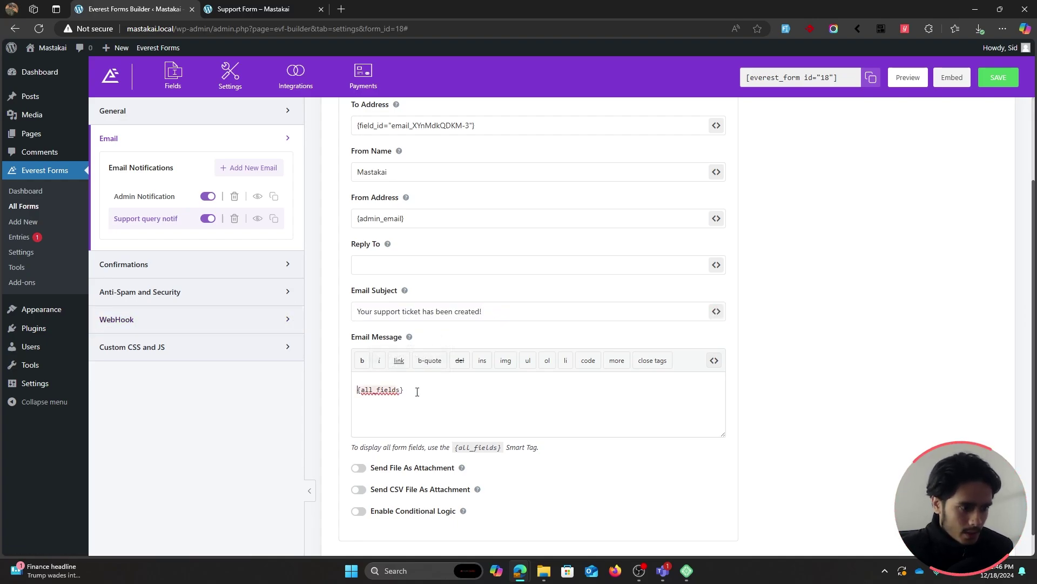
pyautogui.hotkey('ctrl', 'v')
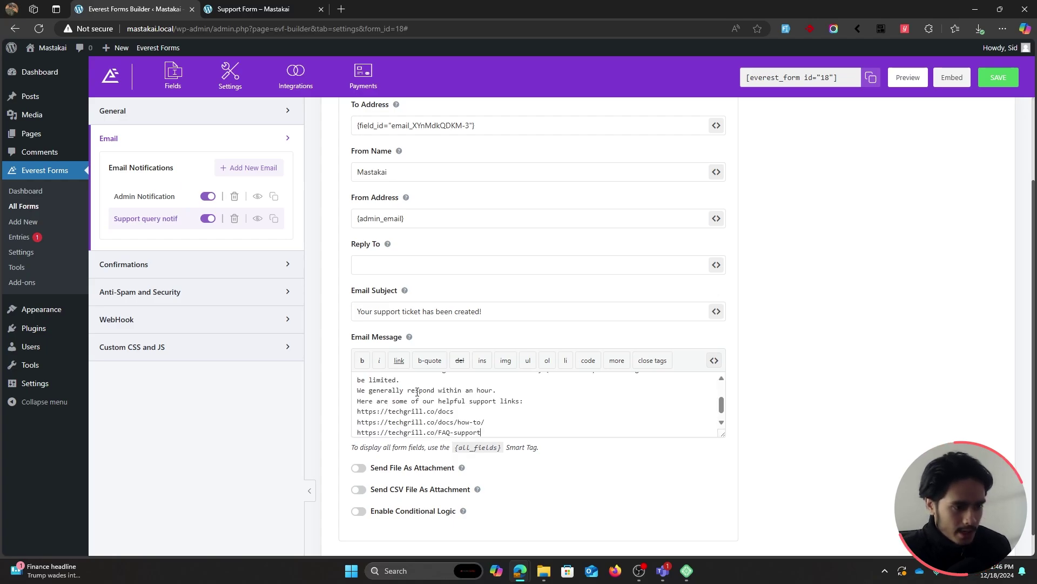
pyautogui.scroll(6, 546, 399)
pyautogui.scroll(-3, 546, 398)
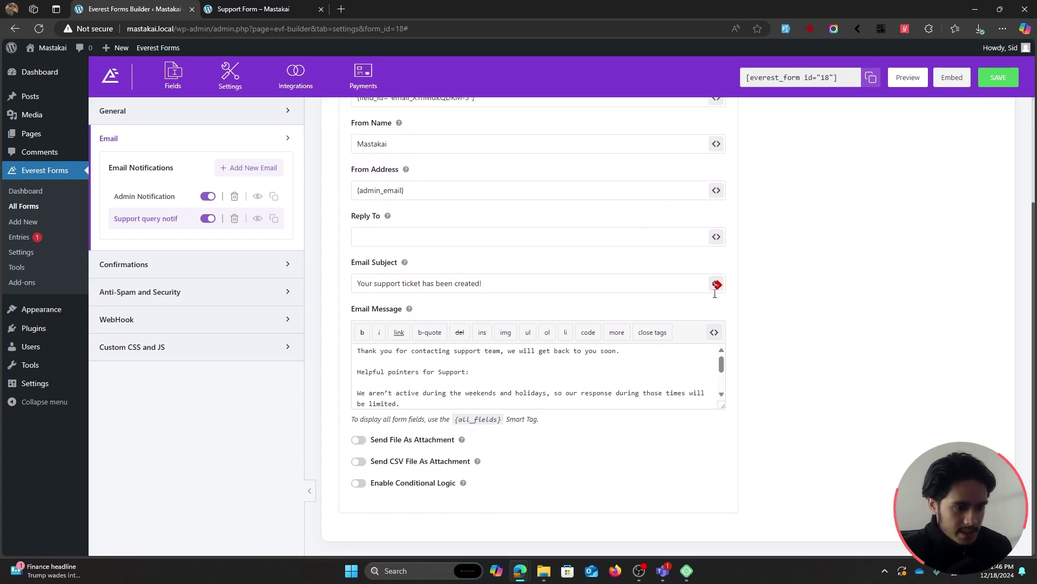
pyautogui.click(450, 351)
pyautogui.write('the')
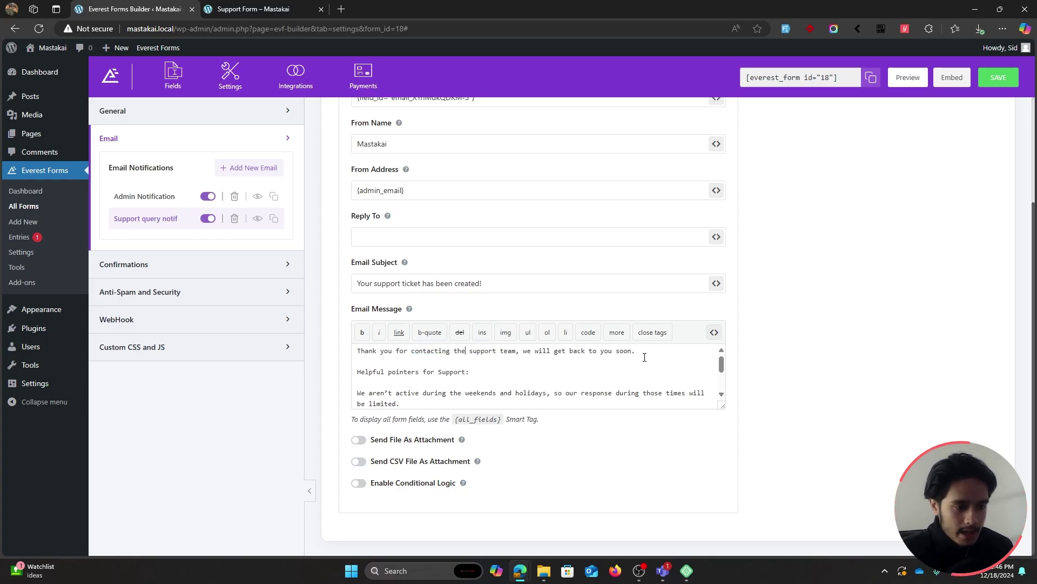
pyautogui.scroll(-2, 622, 361)
pyautogui.scroll(2, 621, 361)
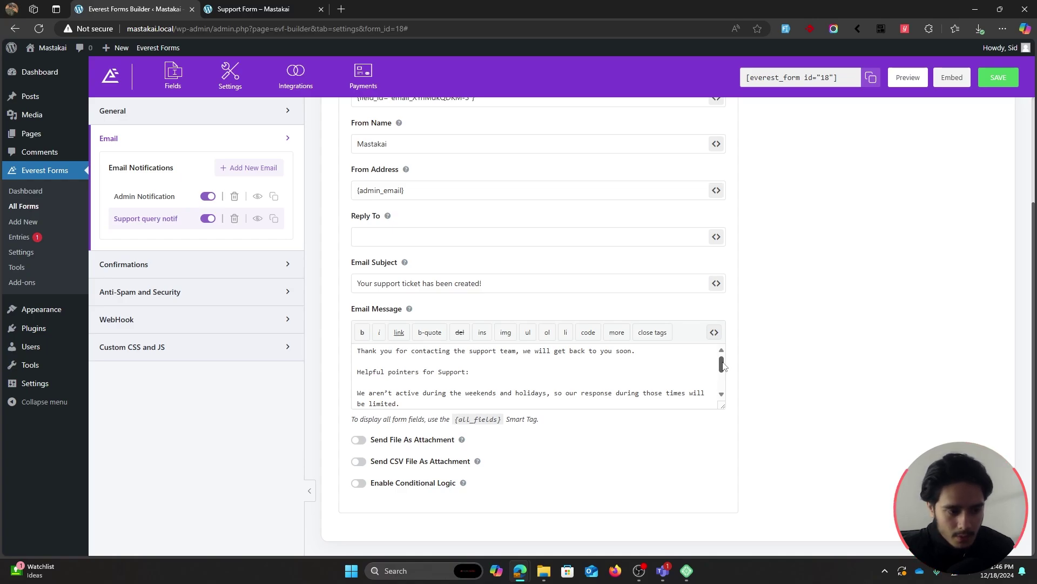
# - Add "In the meantime, please also review the information you've filled out into the form." above {all_fields} after a blank line, and save the form
pyautogui.moveTo(723, 366); pyautogui.dragTo(723, 380)
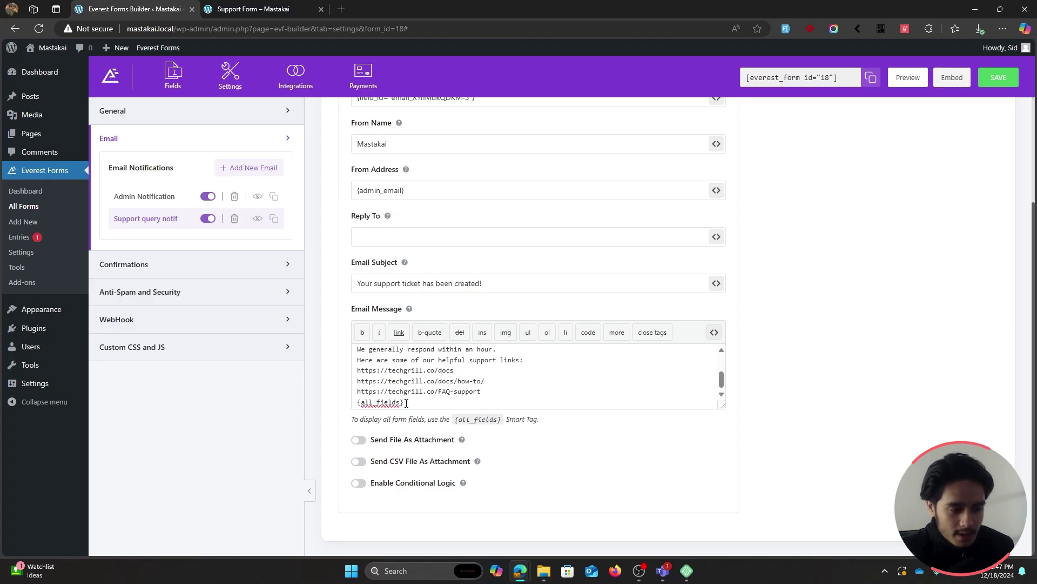
pyautogui.press('Return')
pyautogui.press('Return')
pyautogui.write('In')
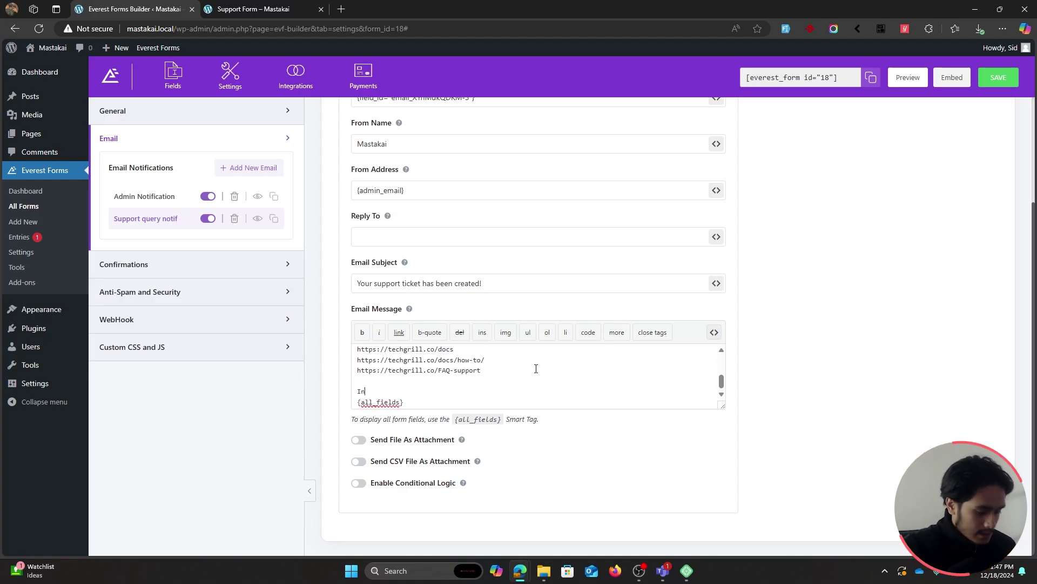
pyautogui.write(' the meantime, please also')
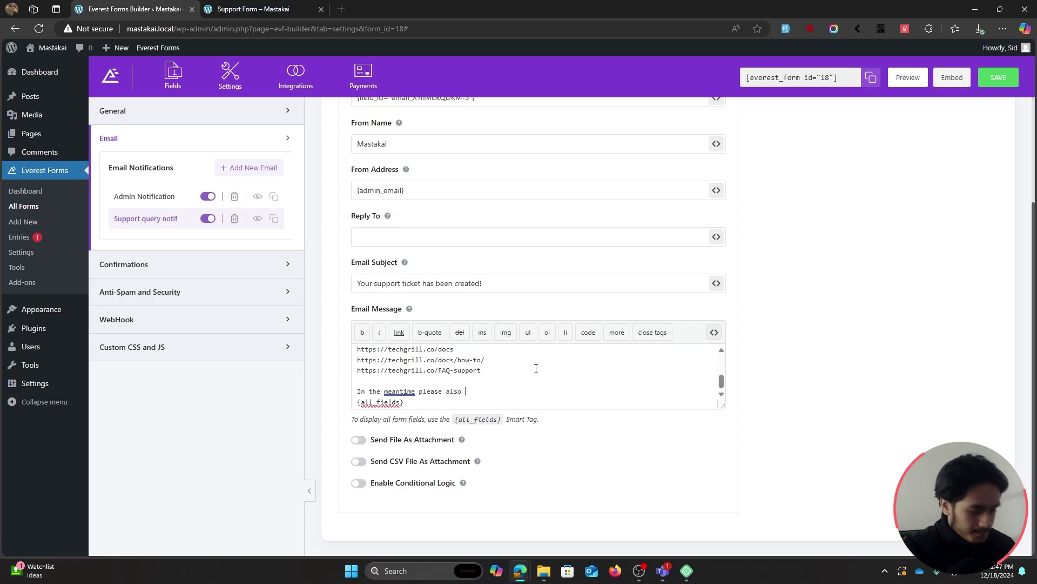
pyautogui.write(' review the information yo')
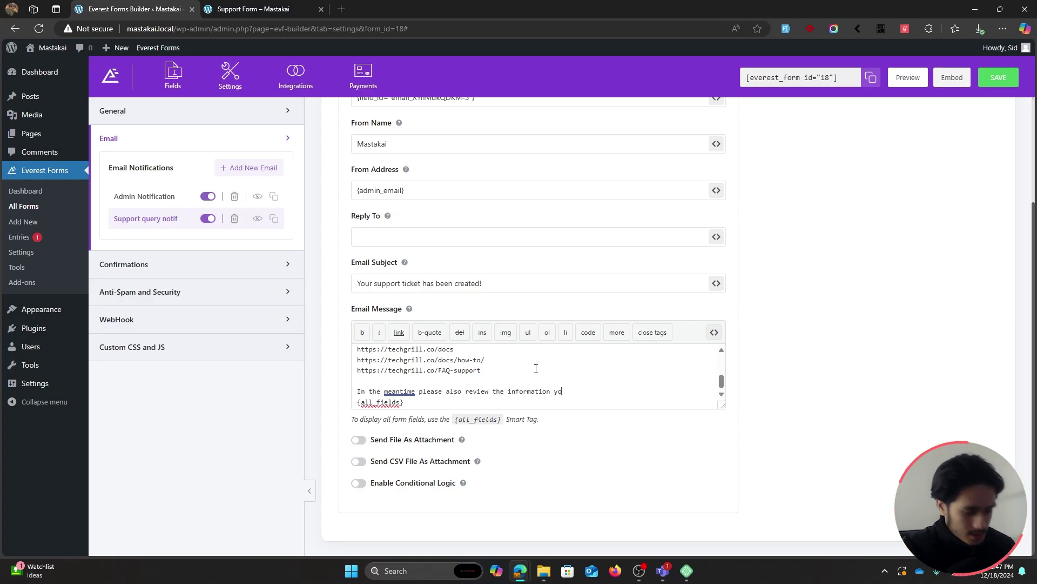
pyautogui.write("u've ")
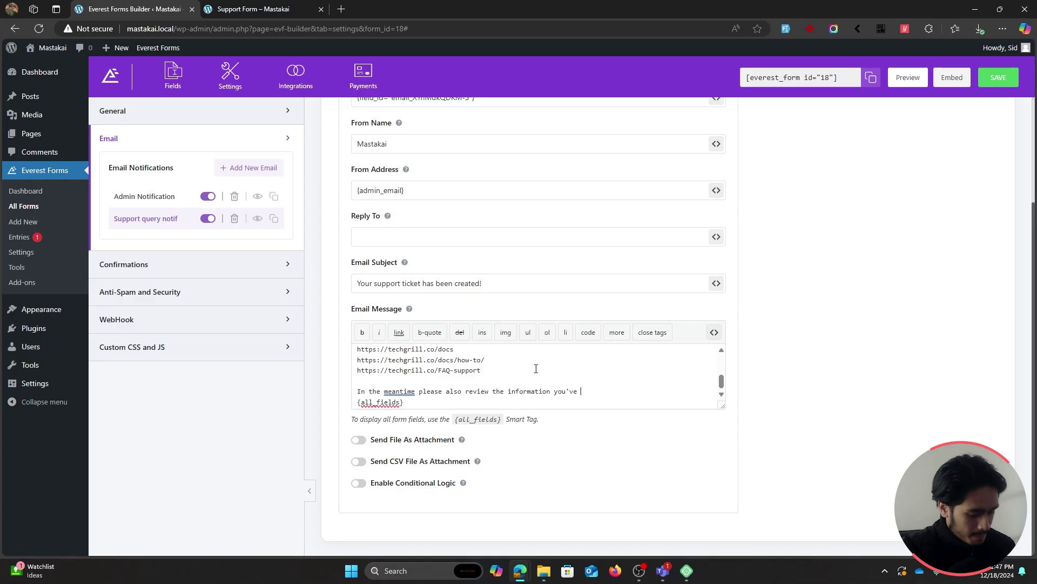
pyautogui.write('filled out i')
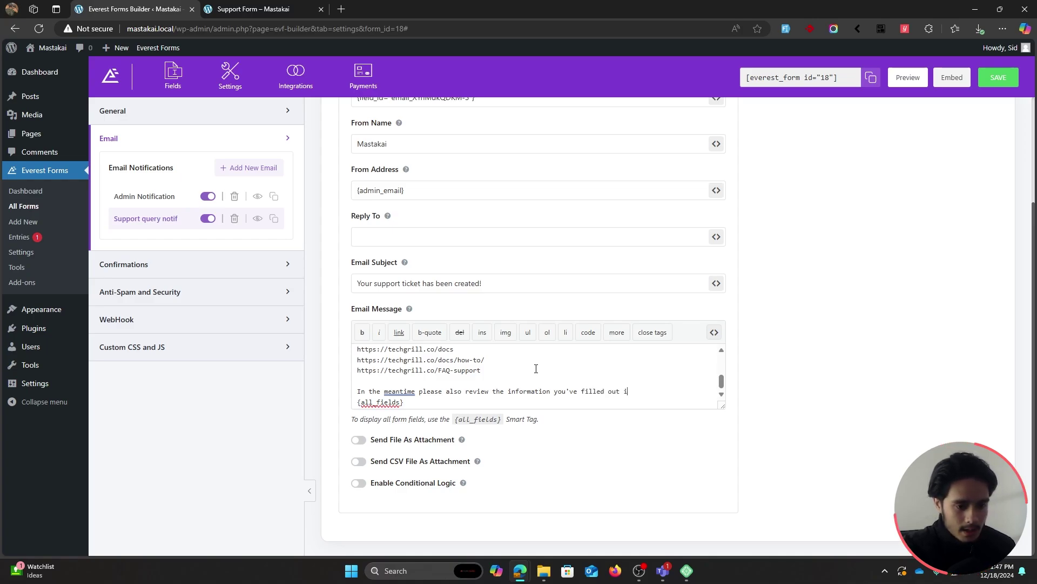
pyautogui.write('nto the form.')
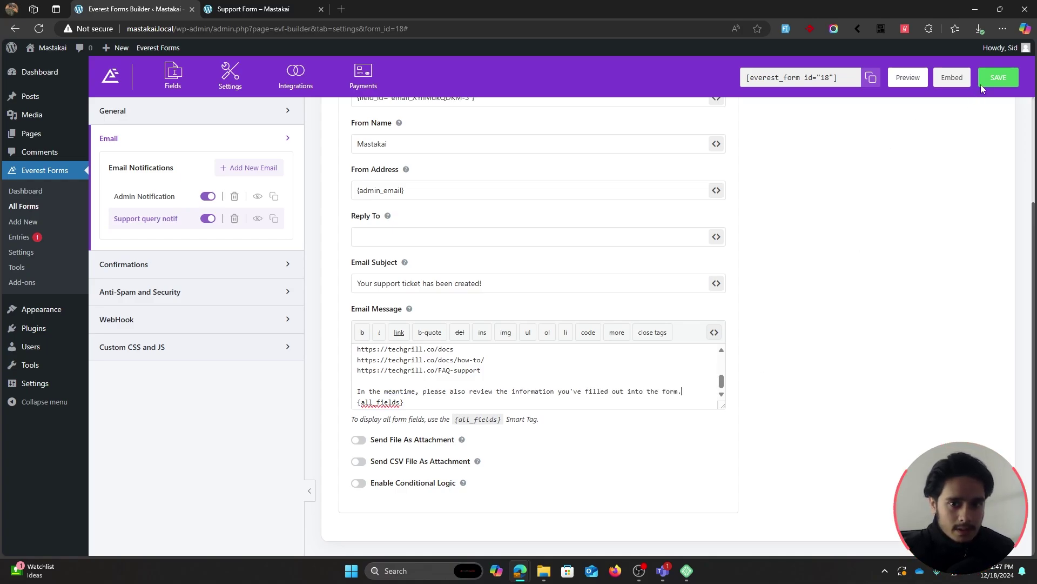
pyautogui.click(982, 82)
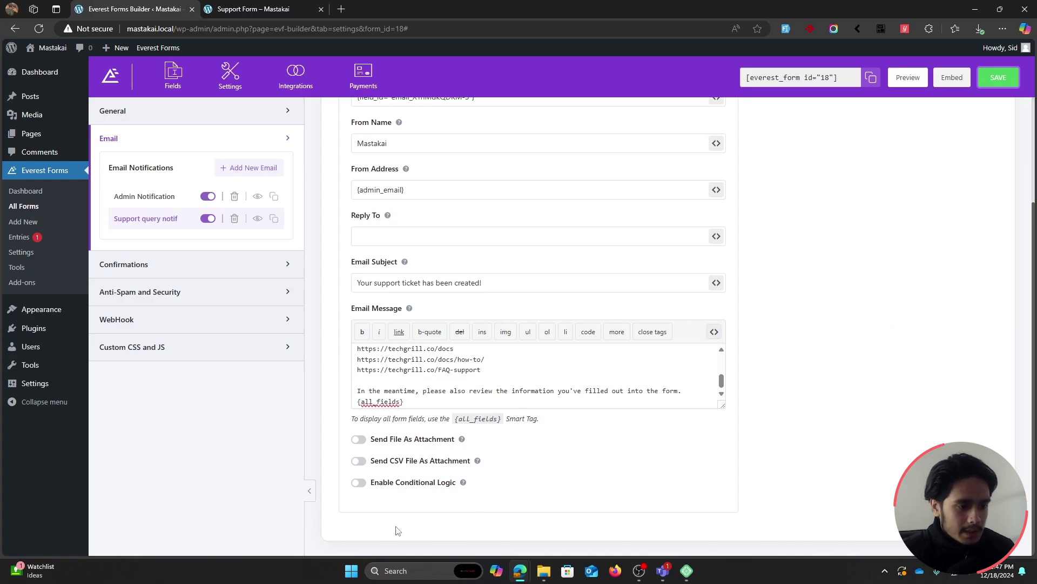
# - Enable conditional logic for the Support query notif and check the "Get in touch with" options on the published Support Form
pyautogui.click(358, 482)
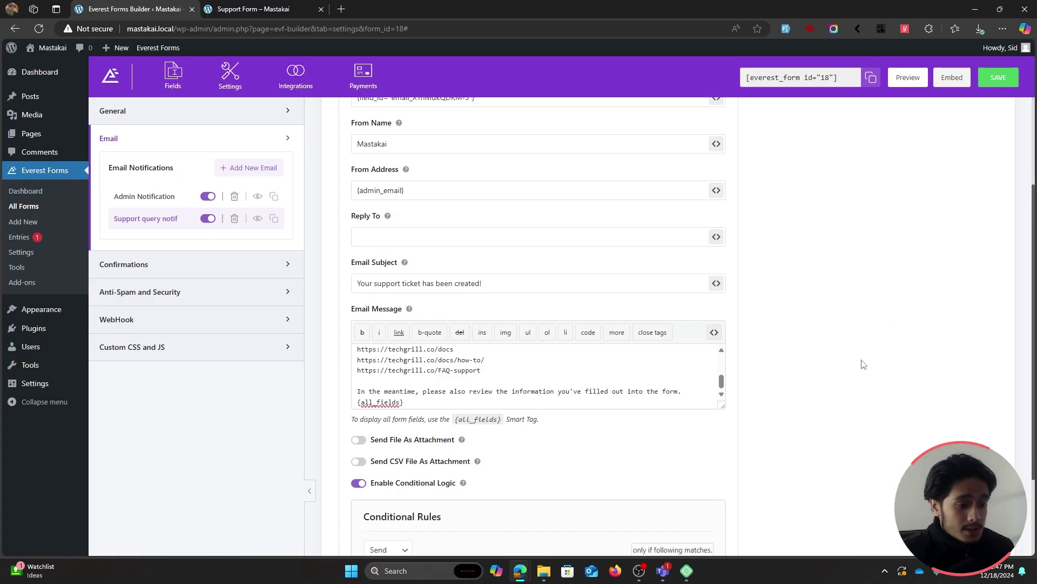
pyautogui.scroll(2, 864, 348)
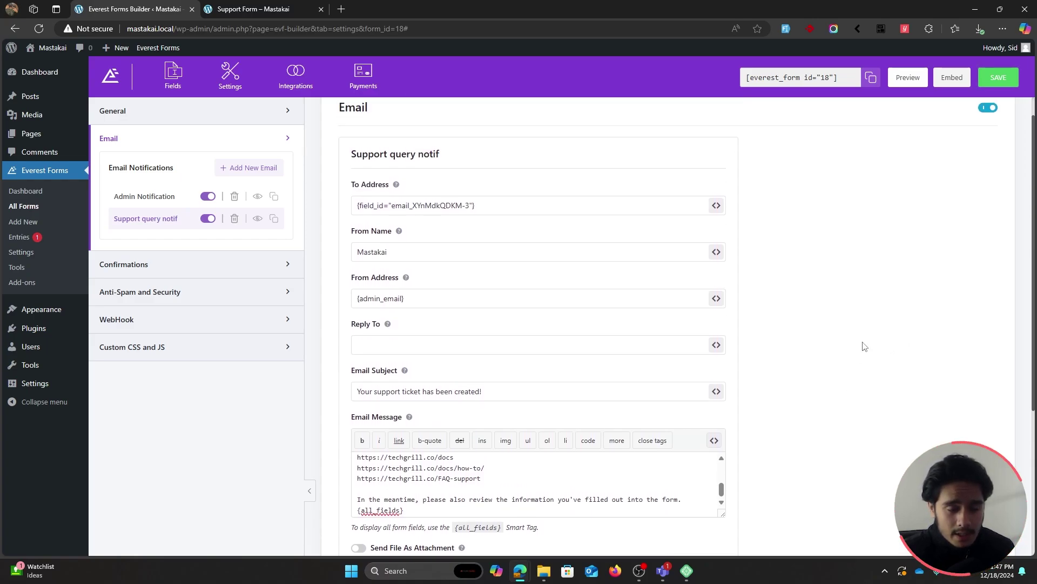
pyautogui.scroll(-3, 864, 346)
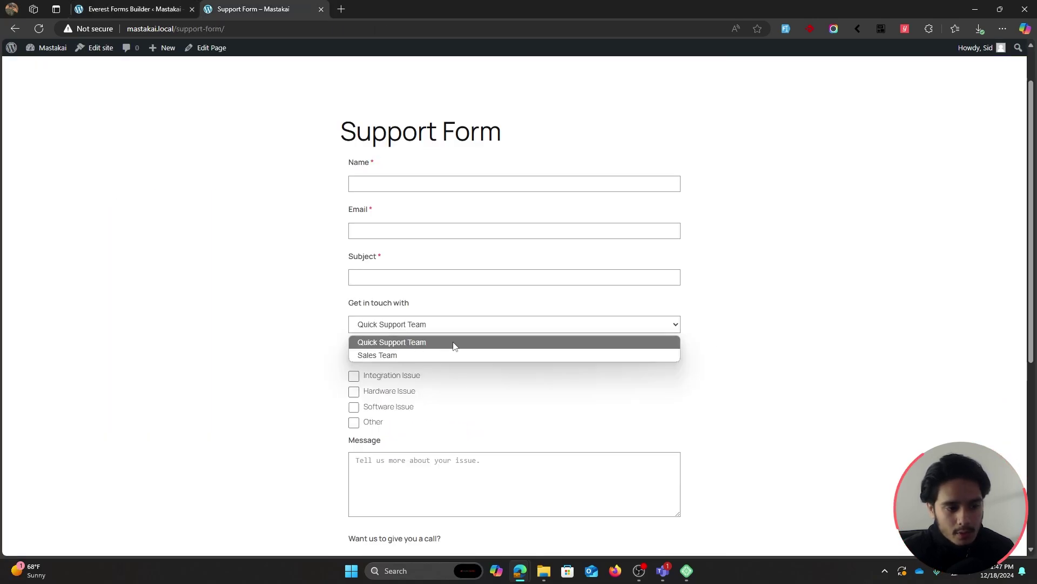
pyautogui.click(293, 317)
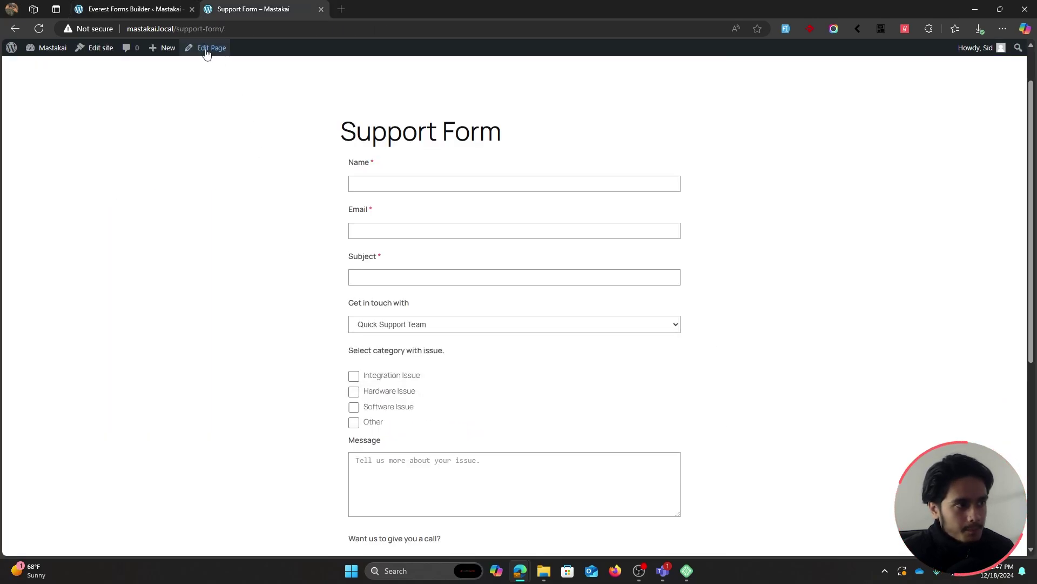
pyautogui.click(129, 9)
pyautogui.scroll(-1, 854, 334)
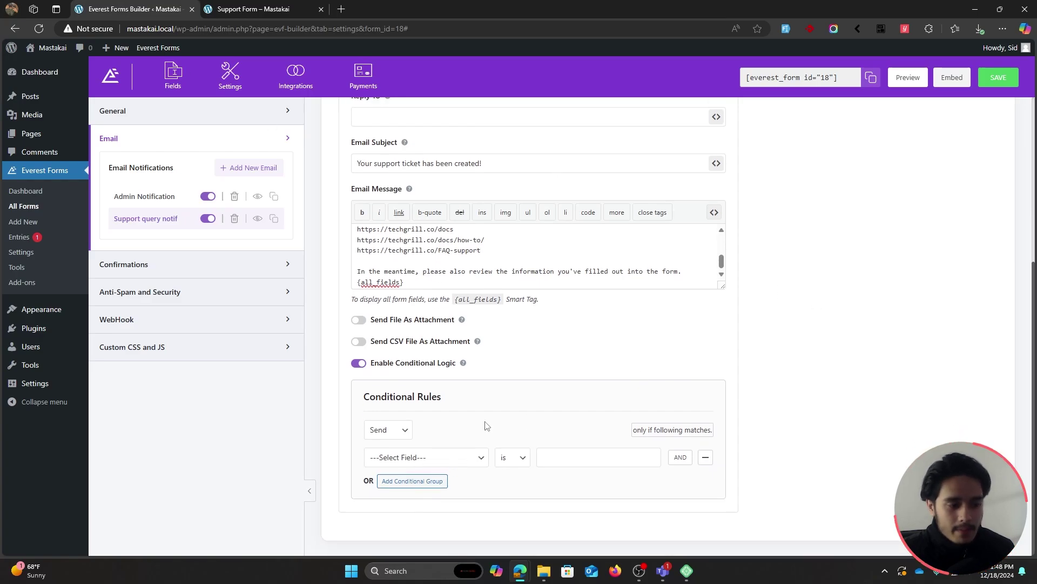
# - Set the notification rule to Send only if "Get in touch with" is Quick Support Team, and save the form
pyautogui.click(396, 432)
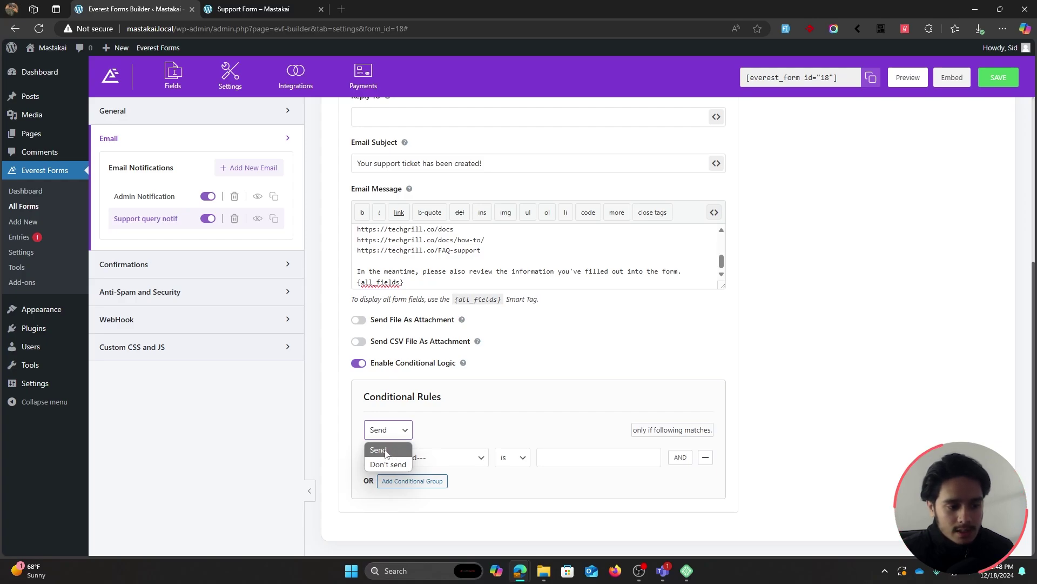
pyautogui.click(385, 452)
pyautogui.click(460, 464)
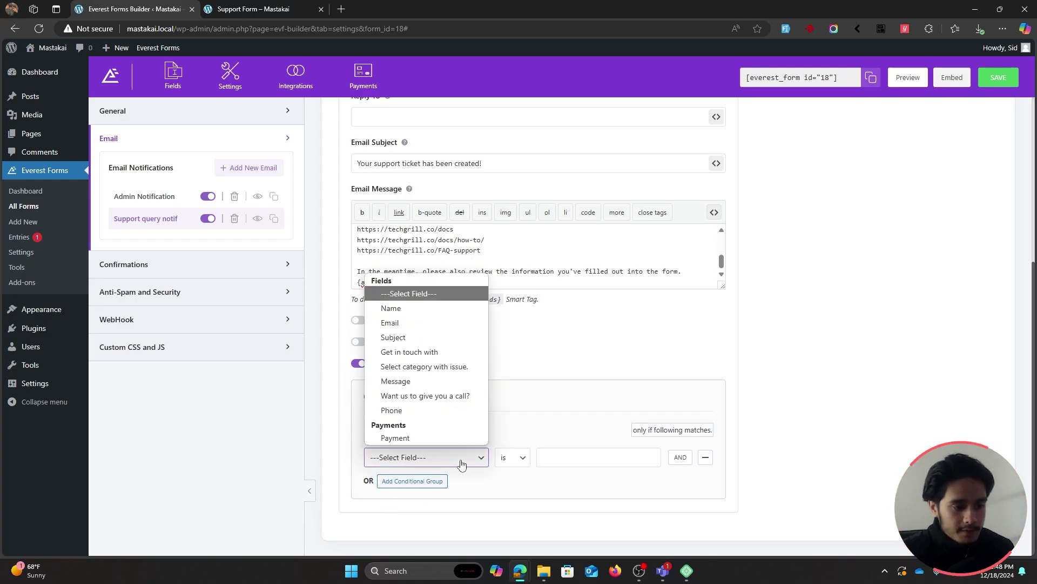
pyautogui.click(425, 354)
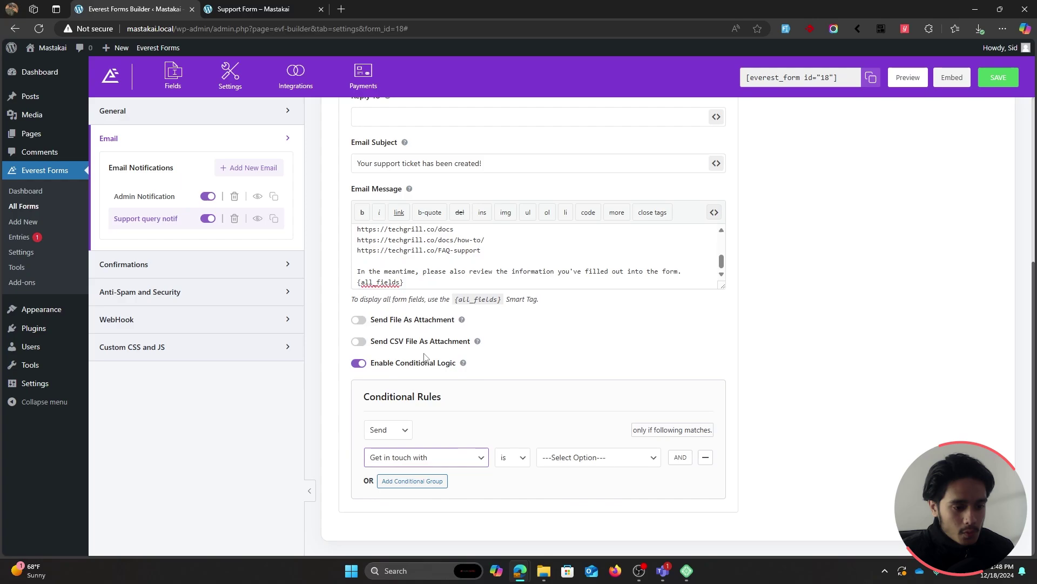
pyautogui.click(519, 465)
pyautogui.click(523, 480)
pyautogui.click(554, 466)
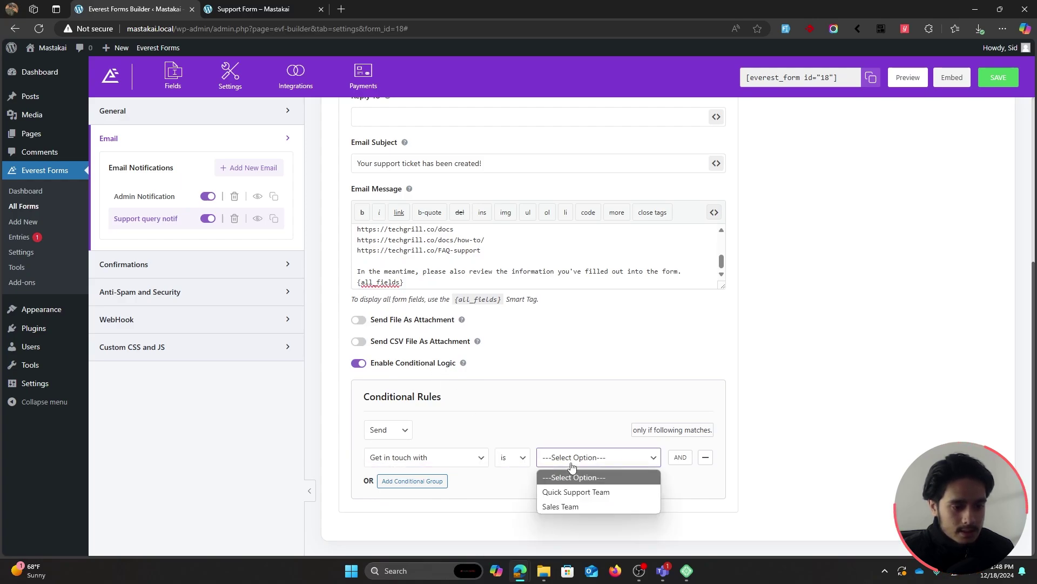
pyautogui.click(588, 495)
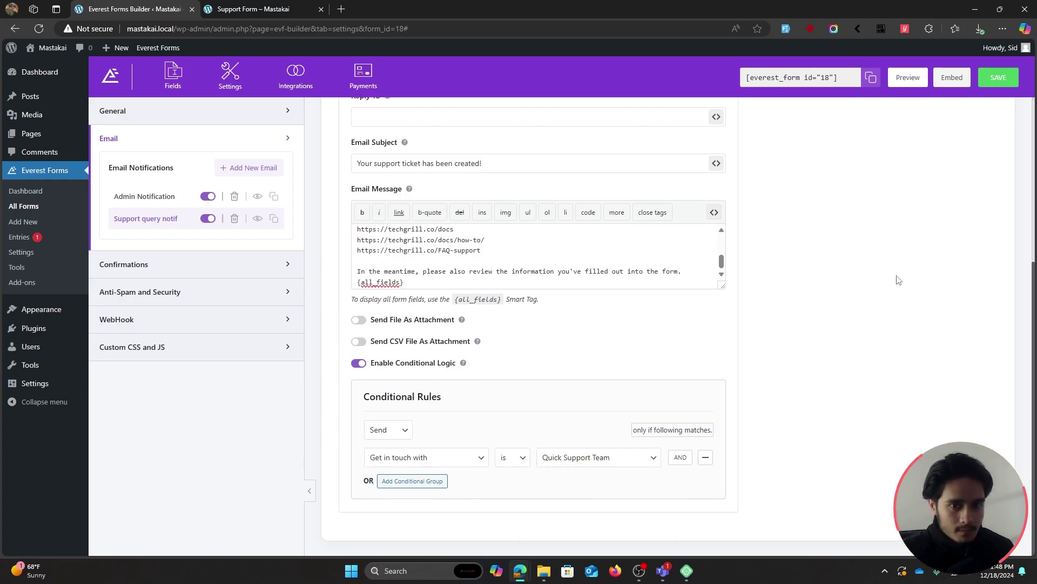
pyautogui.click(998, 78)
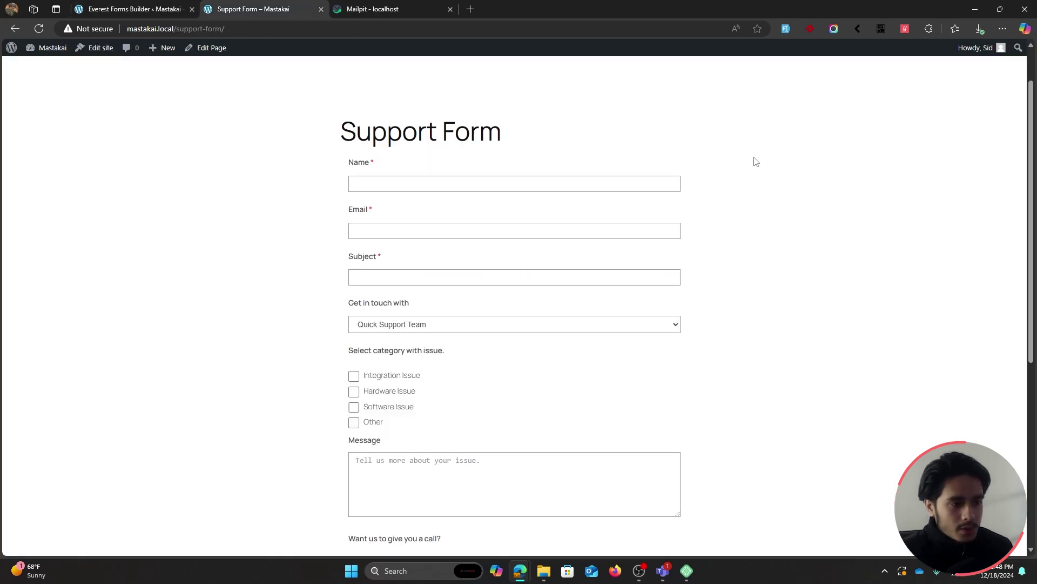
# - Fill the published Support Form with dummy data and set "Get in touch with" to Quick Support Team
pyautogui.click(786, 29)
pyautogui.scroll(-2, 840, 157)
pyautogui.click(394, 215)
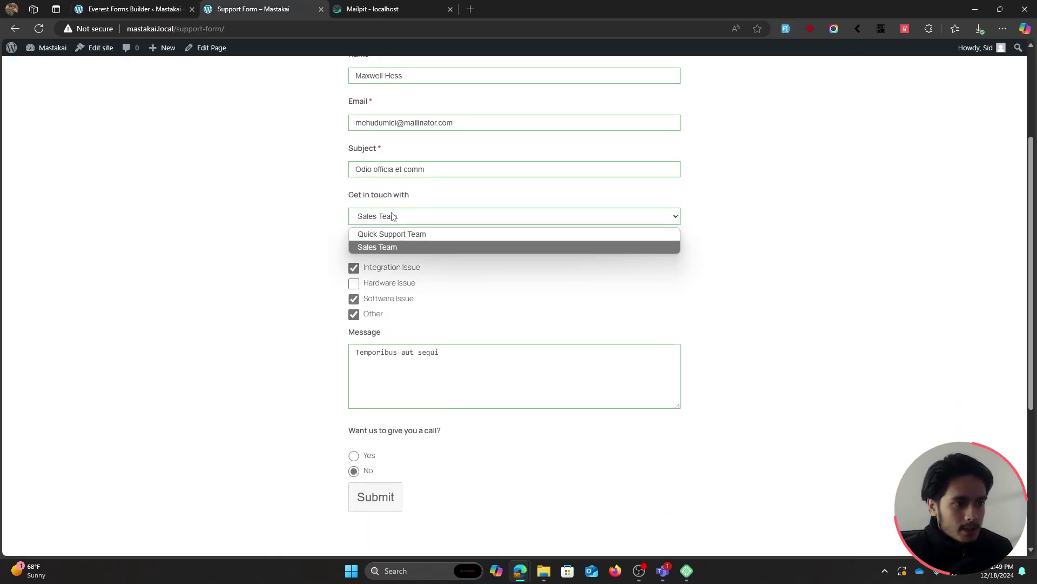
pyautogui.click(420, 234)
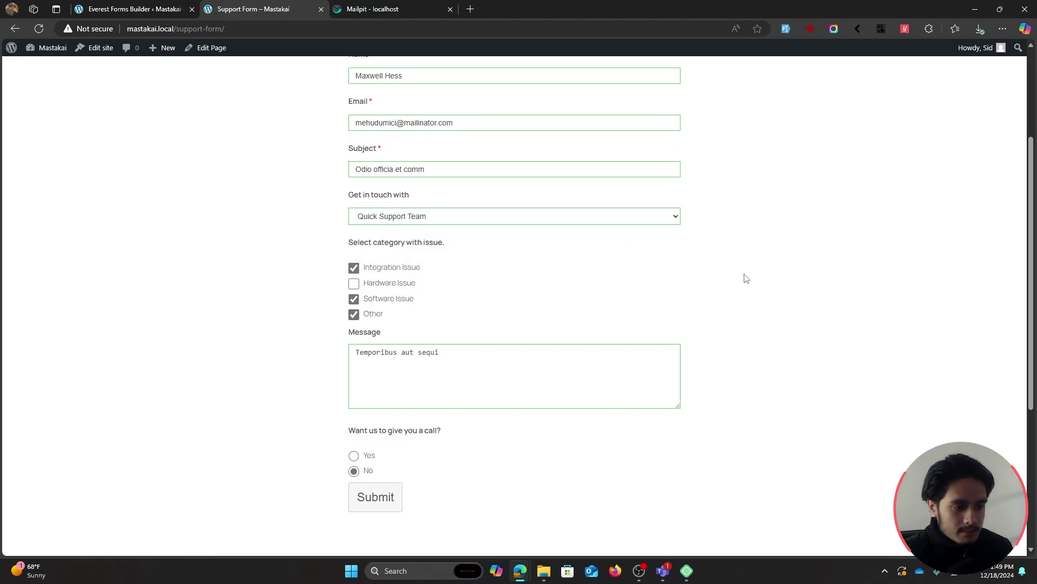
# - Submit the Quick Support Team test entry and review the "Your support ticket has been created!" email in Mailpit
pyautogui.scroll(-1, 622, 325)
pyautogui.click(376, 446)
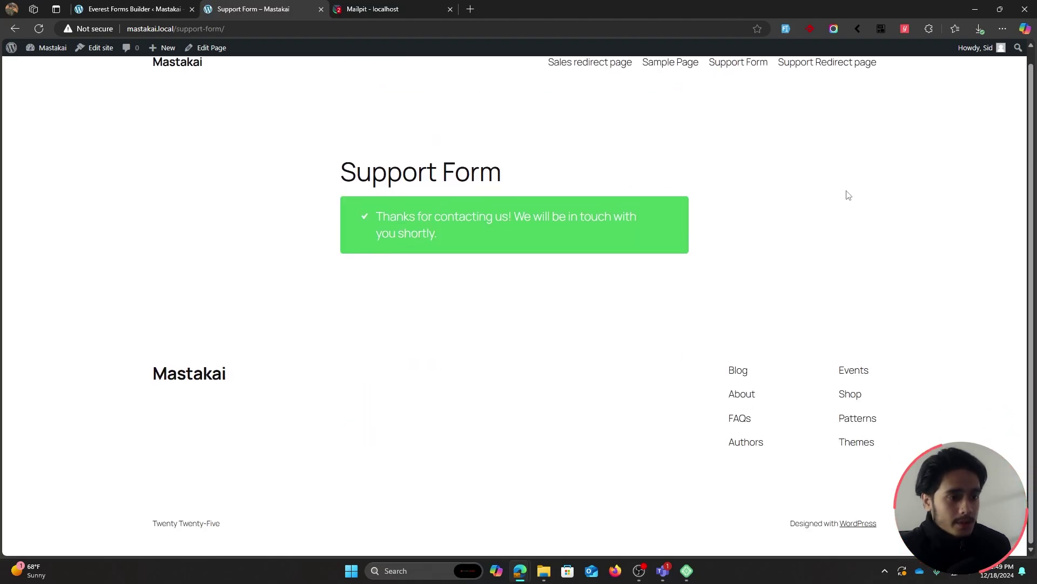
pyautogui.click(397, 9)
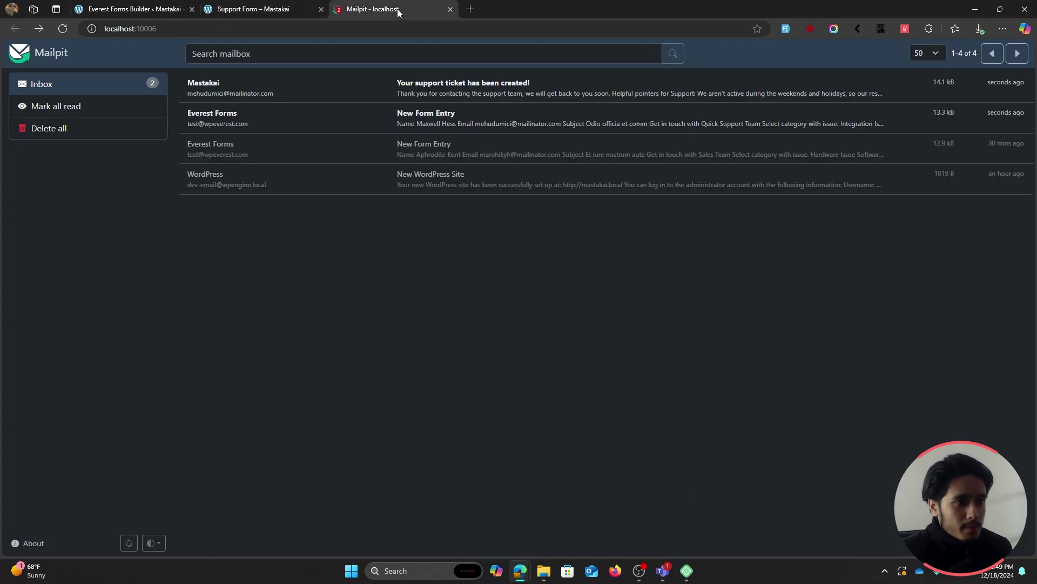
pyautogui.click(438, 92)
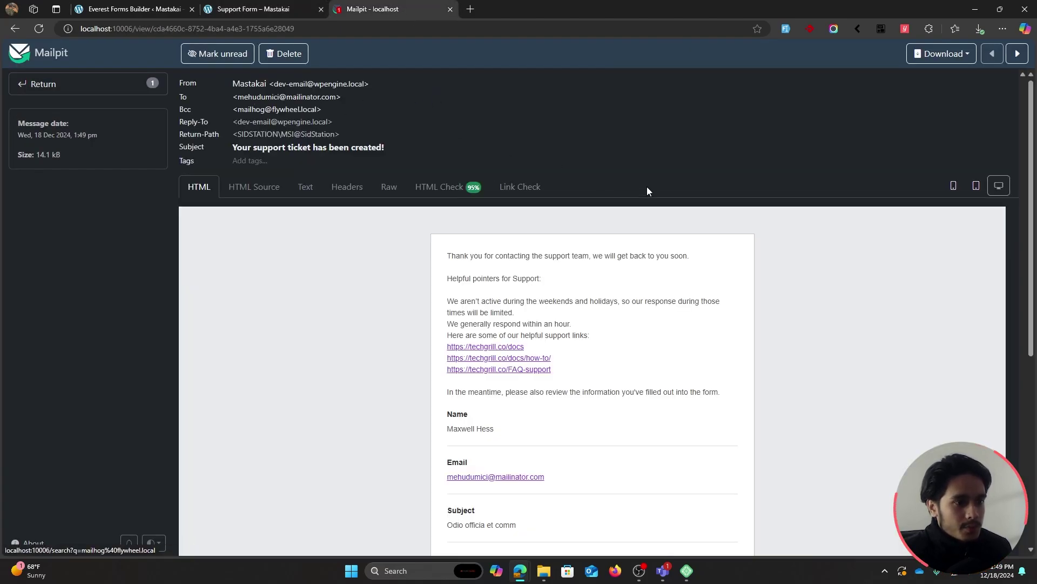
pyautogui.scroll(-1, 763, 231)
pyautogui.scroll(1, 763, 231)
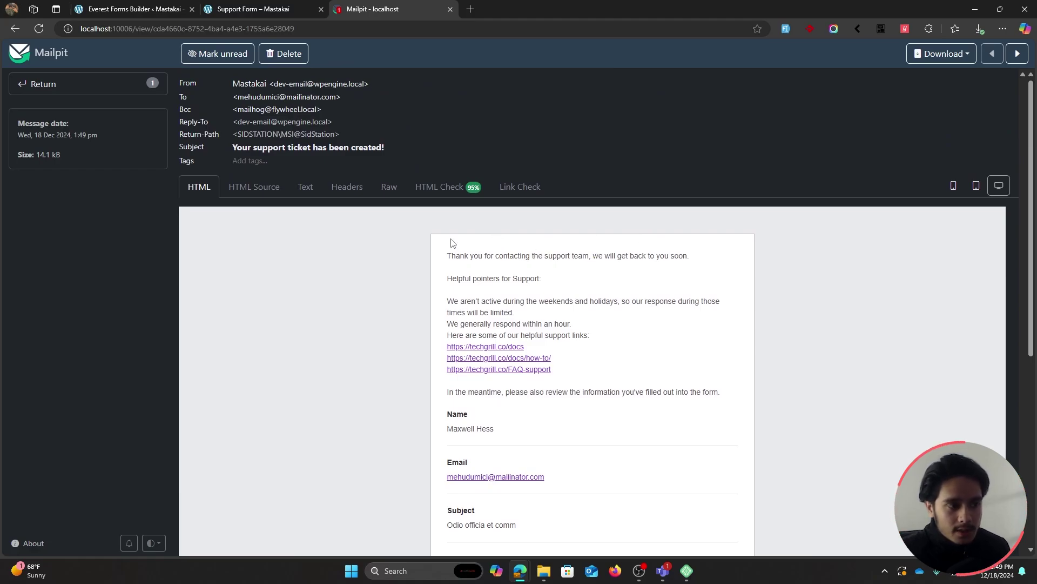
pyautogui.scroll(-2, 770, 318)
# - Open a fresh Support Form, fill it with dummy data and set "Get in touch with" to Sales Team
pyautogui.click(254, 9)
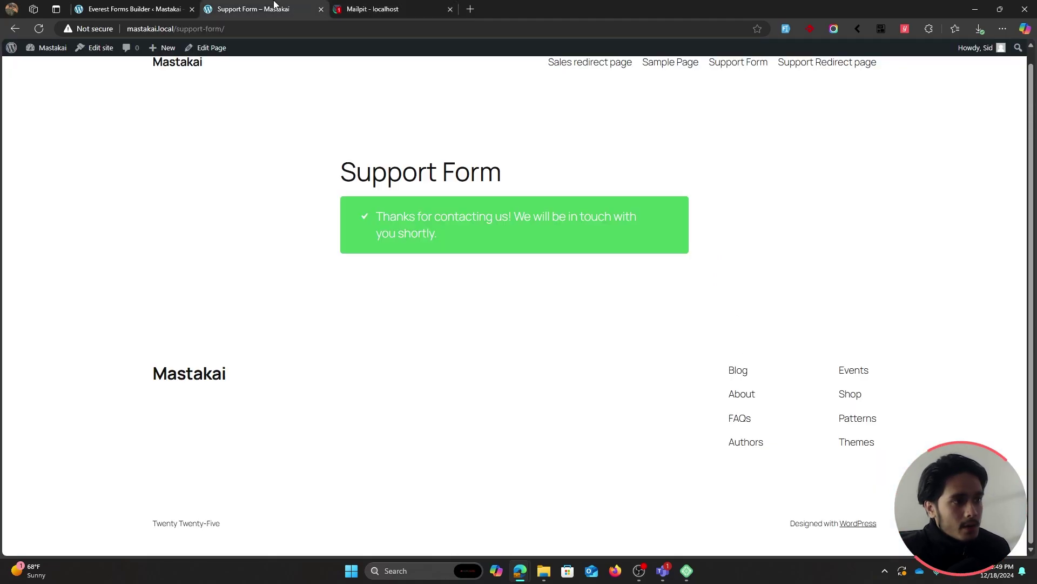
pyautogui.click(721, 63)
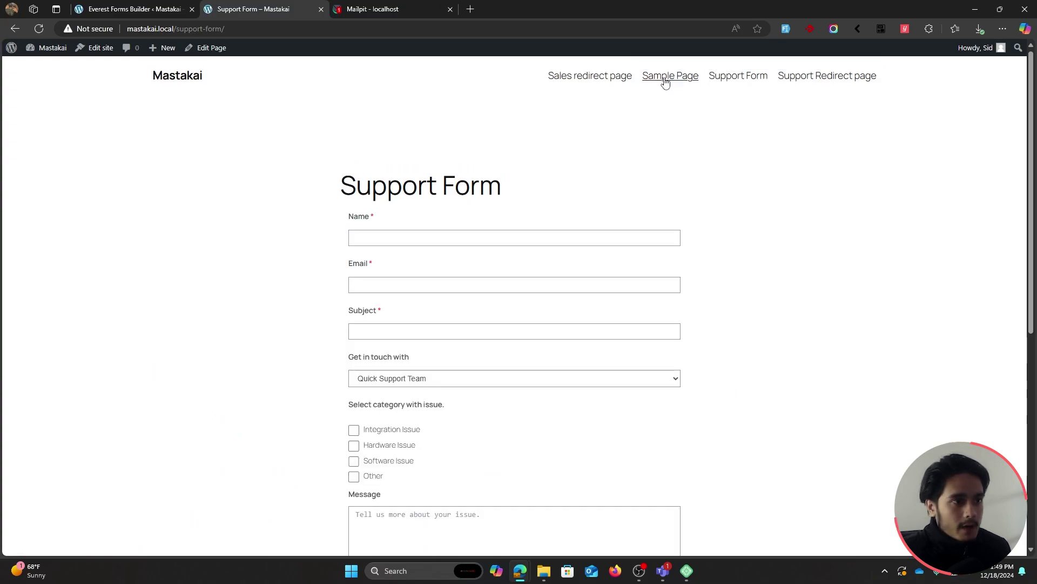
pyautogui.click(503, 238)
pyautogui.click(787, 31)
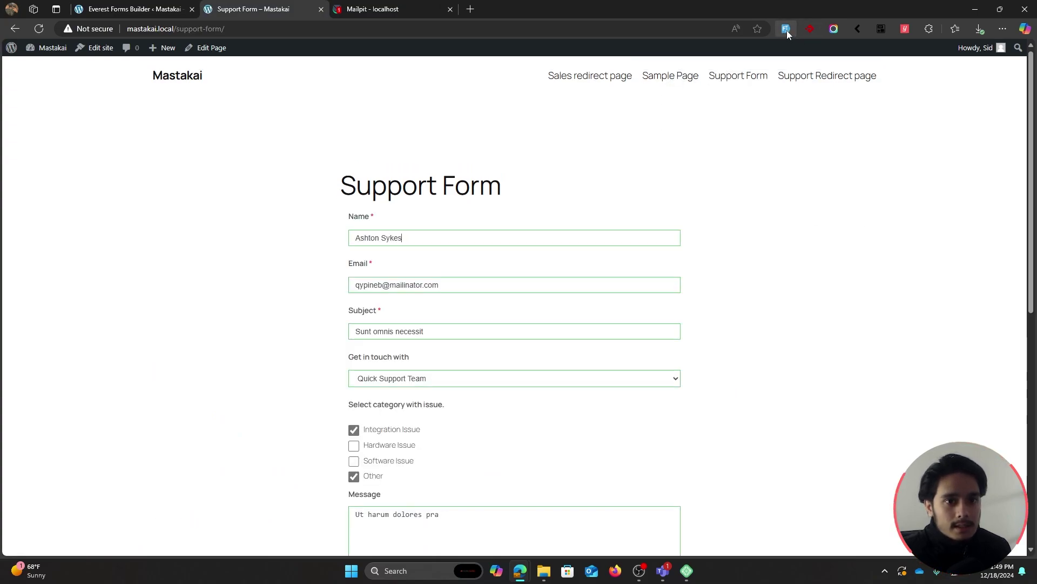
pyautogui.scroll(-1, 839, 238)
pyautogui.click(454, 325)
pyautogui.click(431, 356)
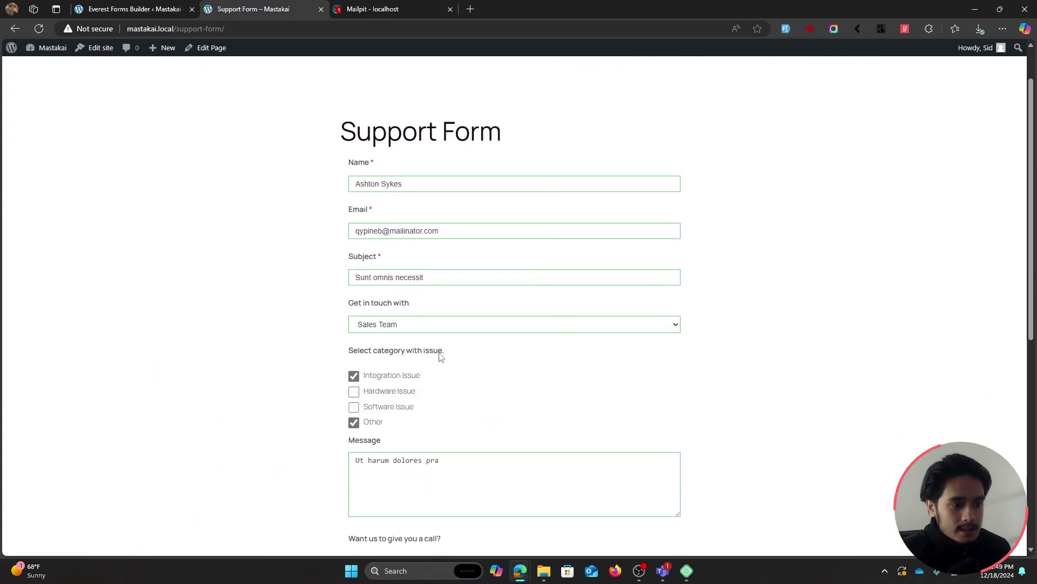
# - Answer No to "Want us to give you a call?", submit the form, and check the Mailpit inbox
pyautogui.click(139, 10)
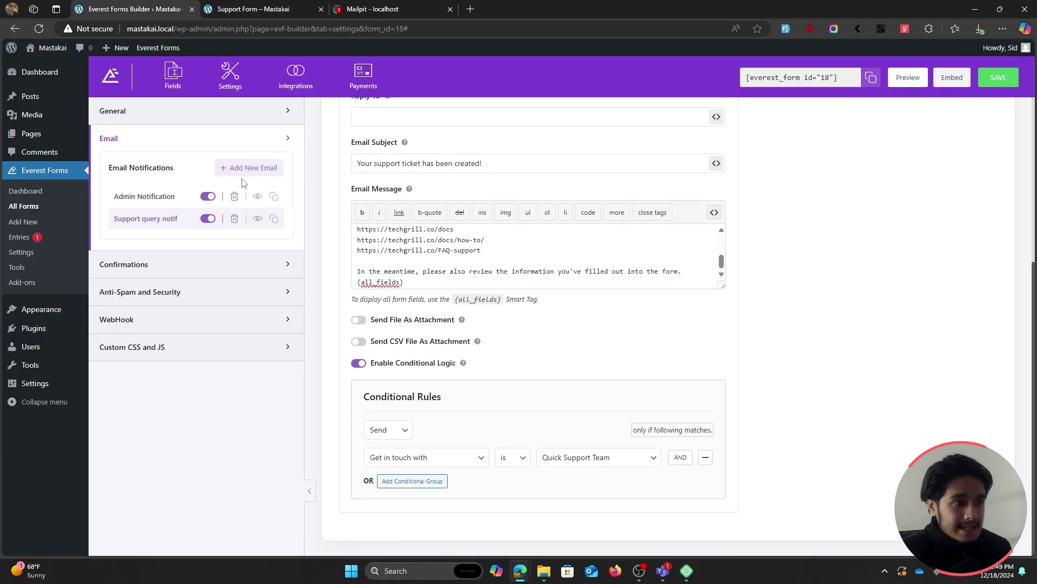
pyautogui.click(252, 6)
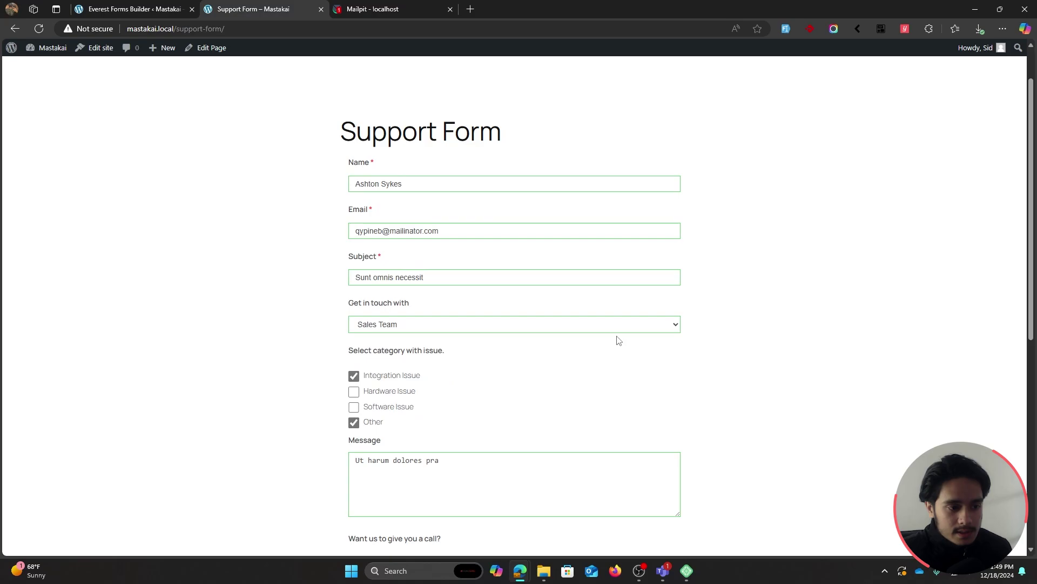
pyautogui.scroll(-3, 843, 300)
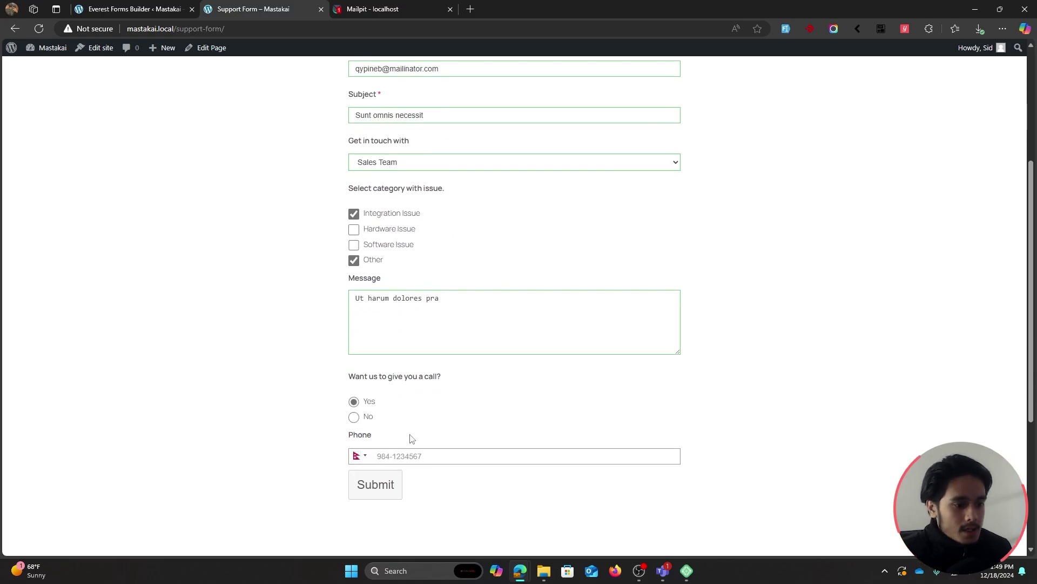
pyautogui.click(354, 417)
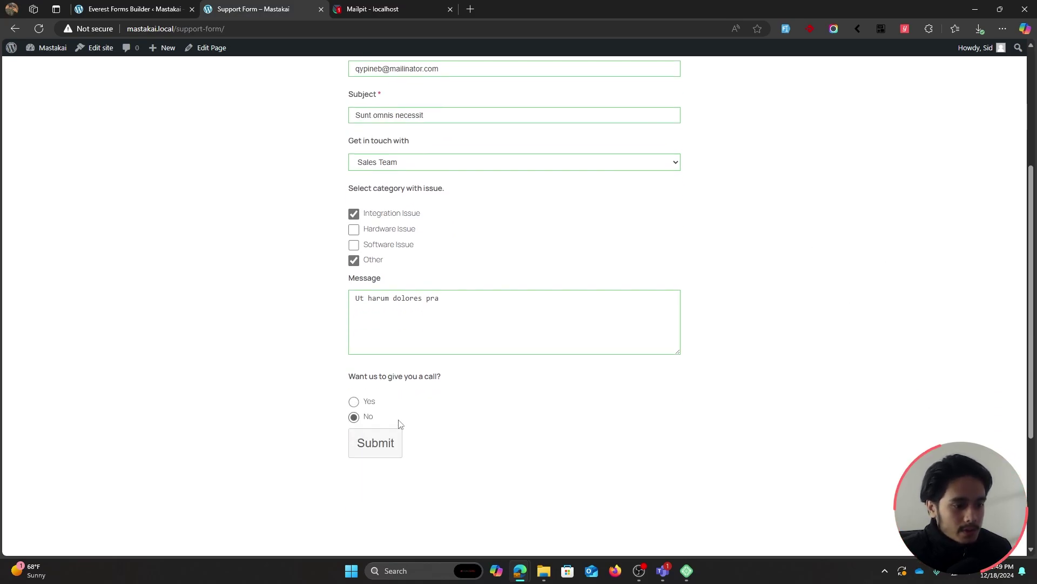
pyautogui.click(387, 451)
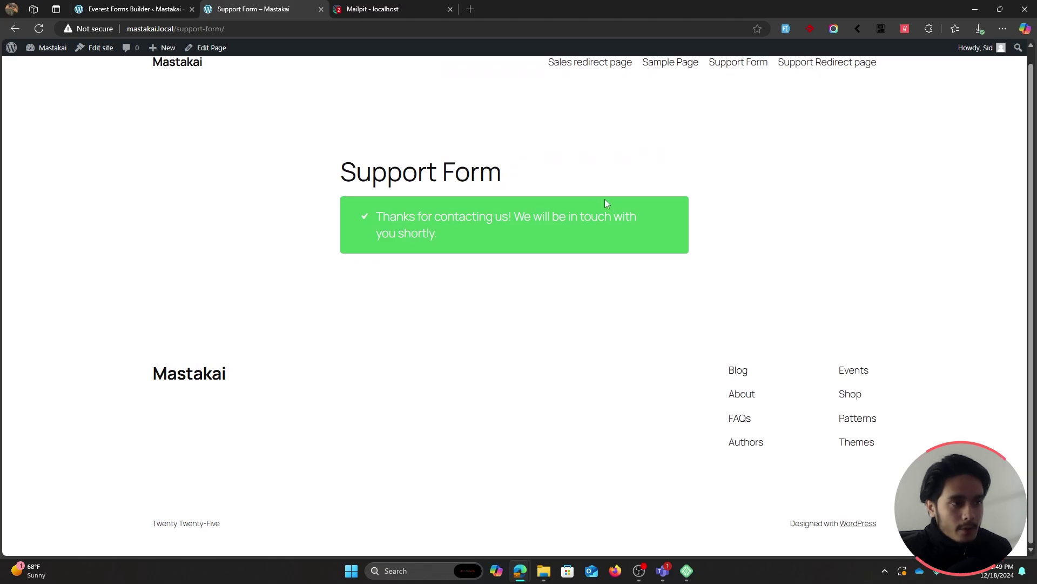
pyautogui.click(373, 9)
pyautogui.click(81, 87)
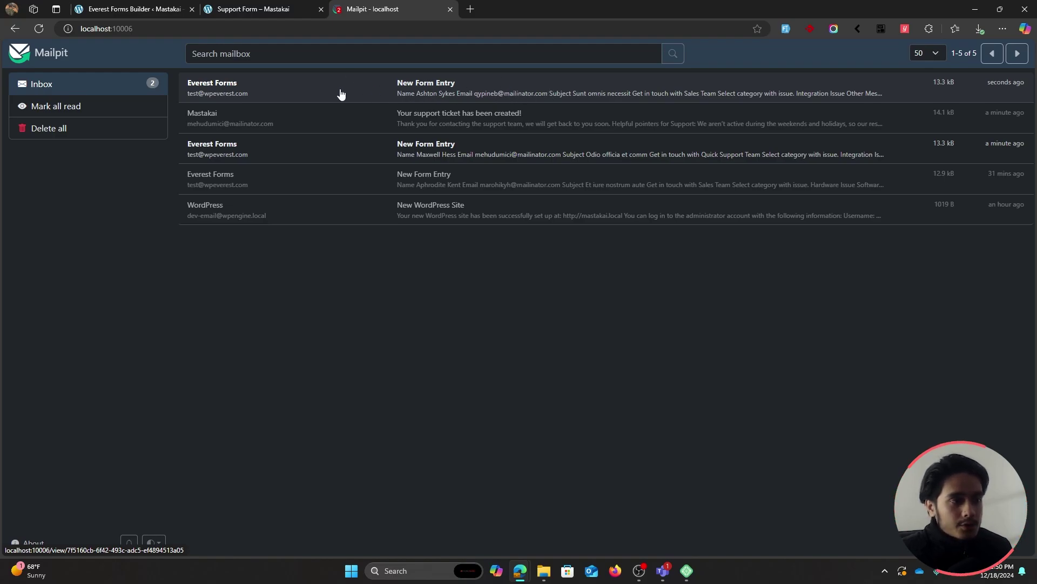
# - Add a new email notification named "Sales notif" in the Everest Forms builder
pyautogui.click(162, 9)
pyautogui.click(254, 168)
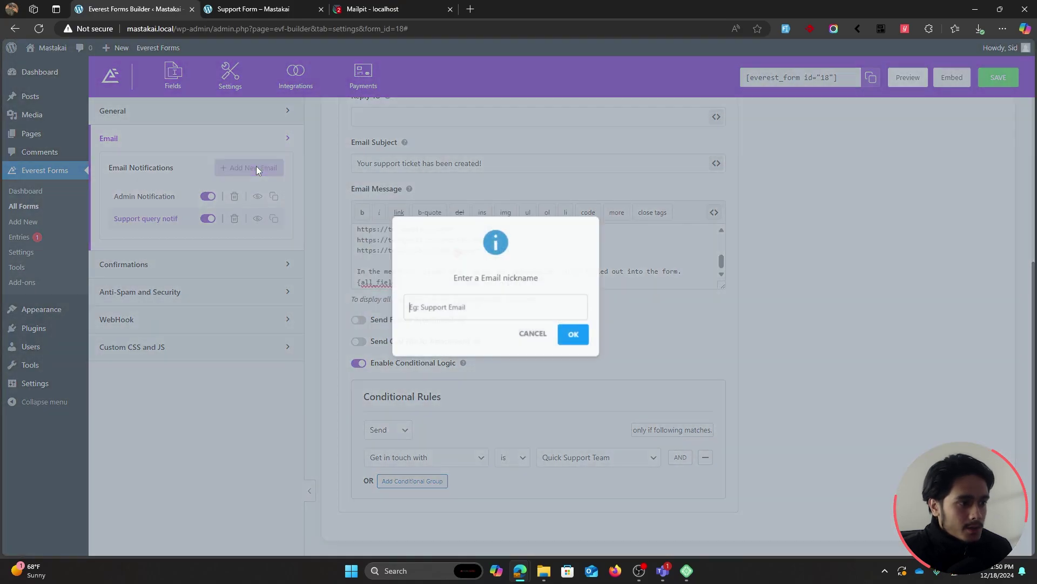
pyautogui.write('Sales notif')
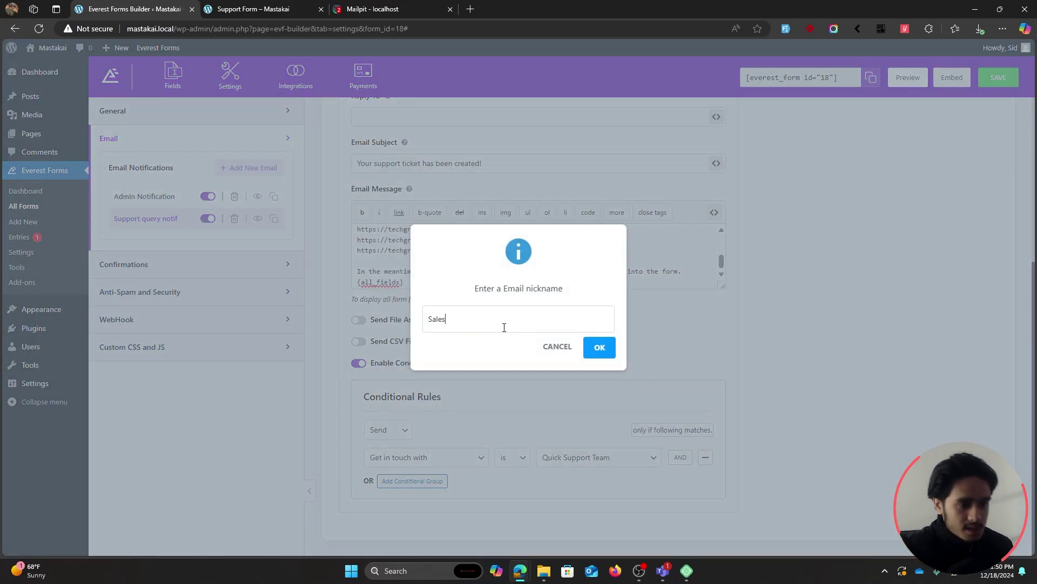
pyautogui.click(600, 346)
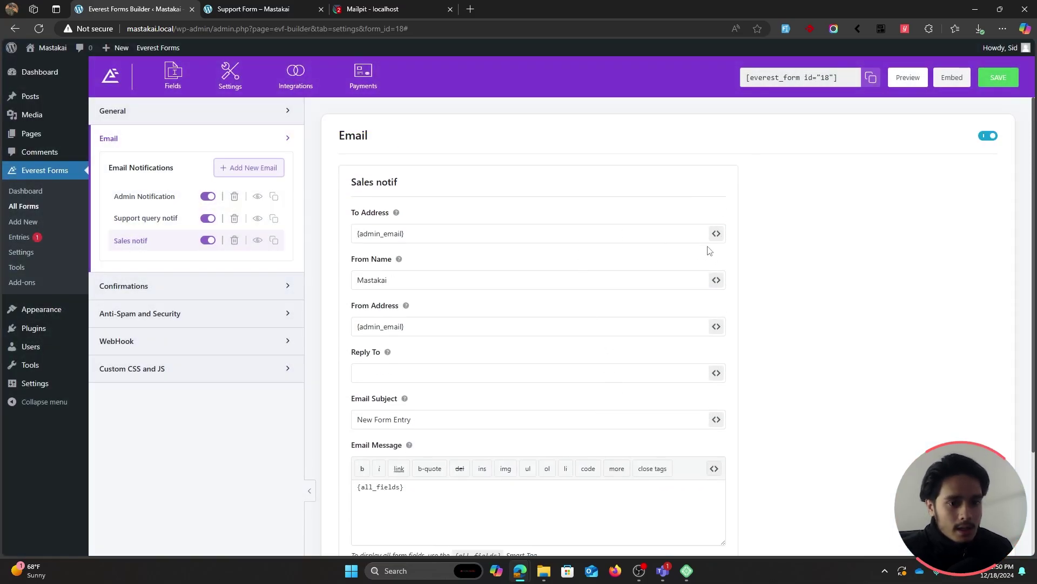
# - Replace {admin_email} in the Sales notif's To Address with the form's Email field smart tag
pyautogui.click(716, 233)
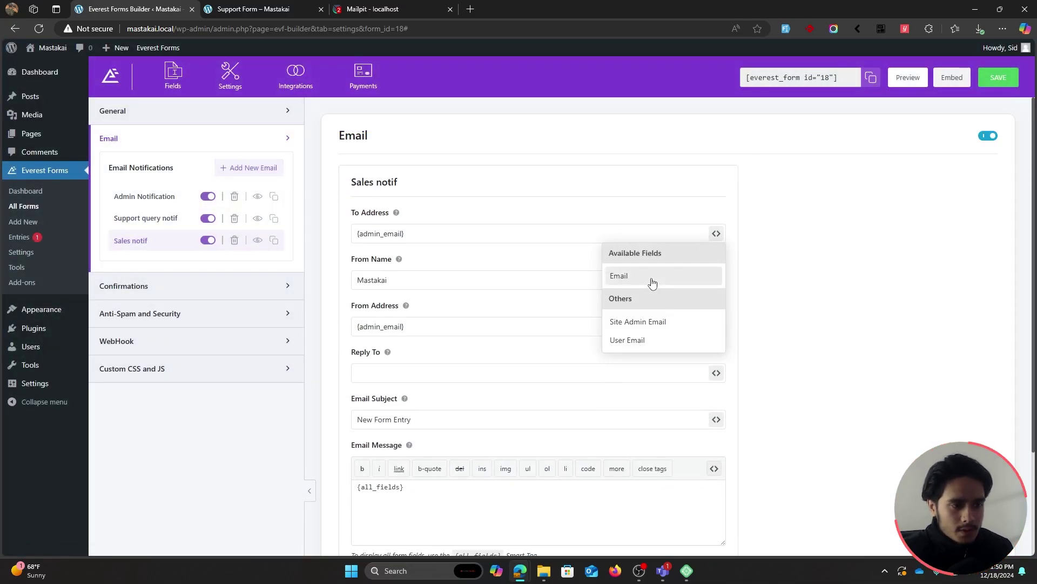
pyautogui.click(652, 282)
pyautogui.moveTo(406, 233); pyautogui.dragTo(358, 234)
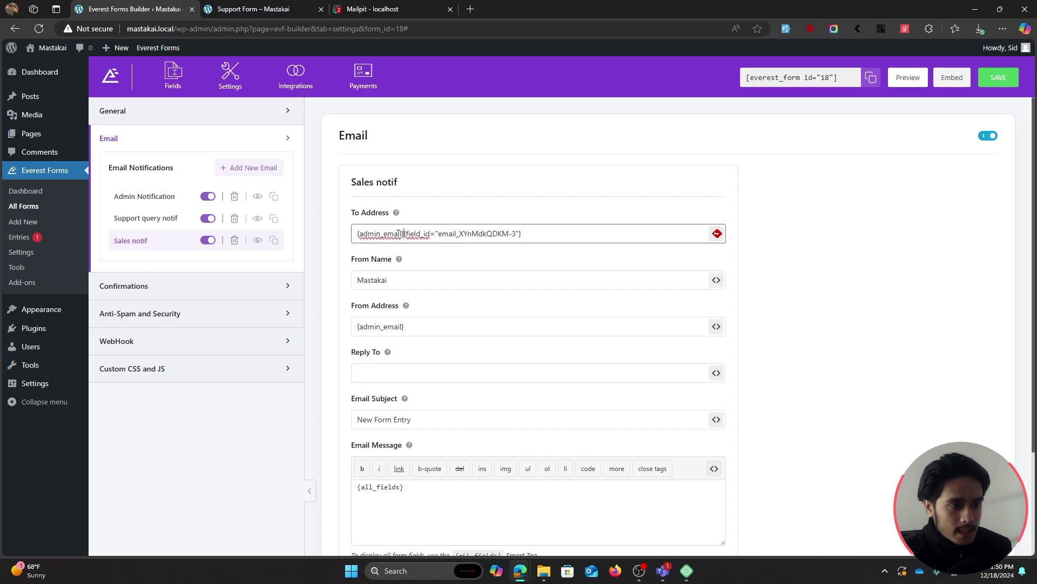
pyautogui.press('BackSpace')
# - Set the Sales notif's email subject to "Thanks for contacting SALES!"
pyautogui.scroll(-2, 777, 203)
pyautogui.press('Tab')
pyautogui.press('Tab')
pyautogui.press('Tab')
pyautogui.press('Tab')
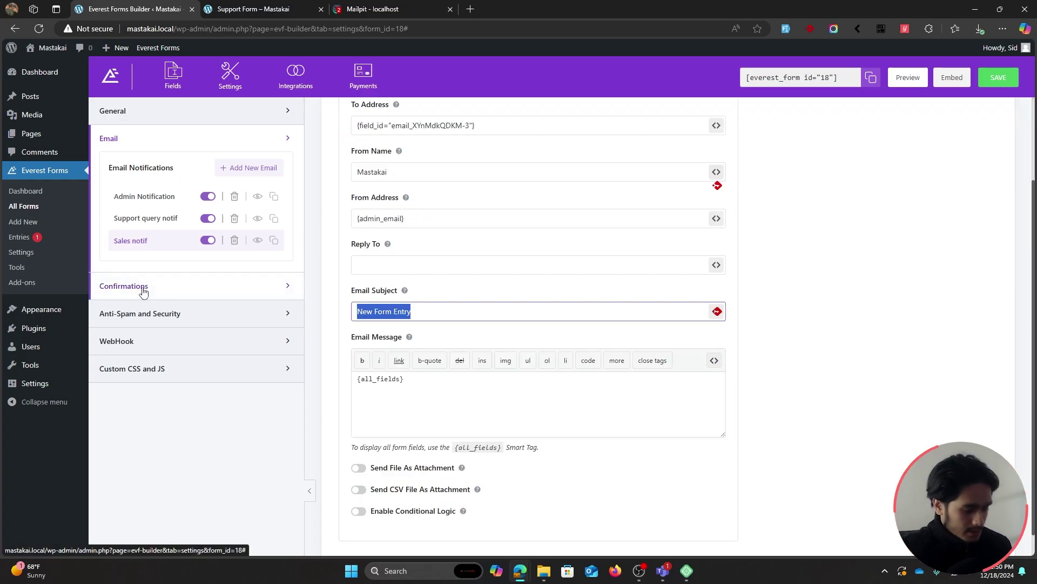
pyautogui.write('Thanks for contacting SALES!')
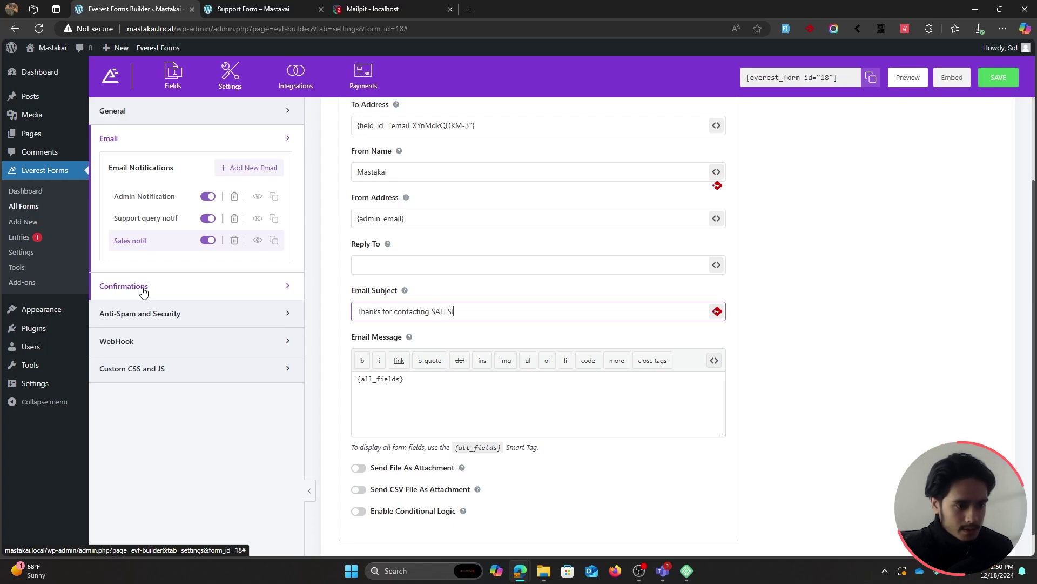
# - Add the line "Awff" above {all_fields} in the Sales notif's email message
pyautogui.click(359, 378)
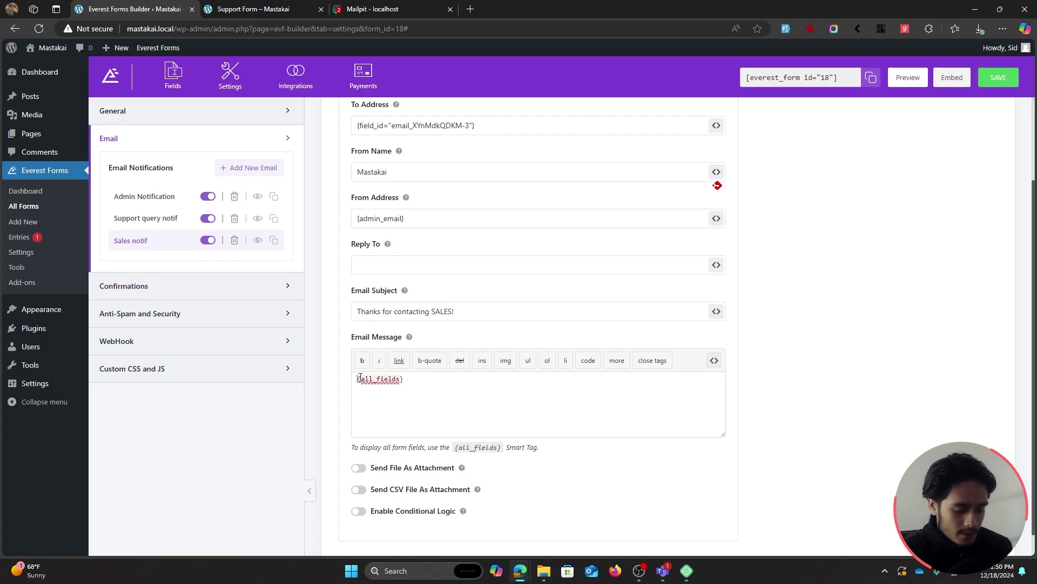
pyautogui.hotkey('ctrl', 'a')
pyautogui.write('Awff')
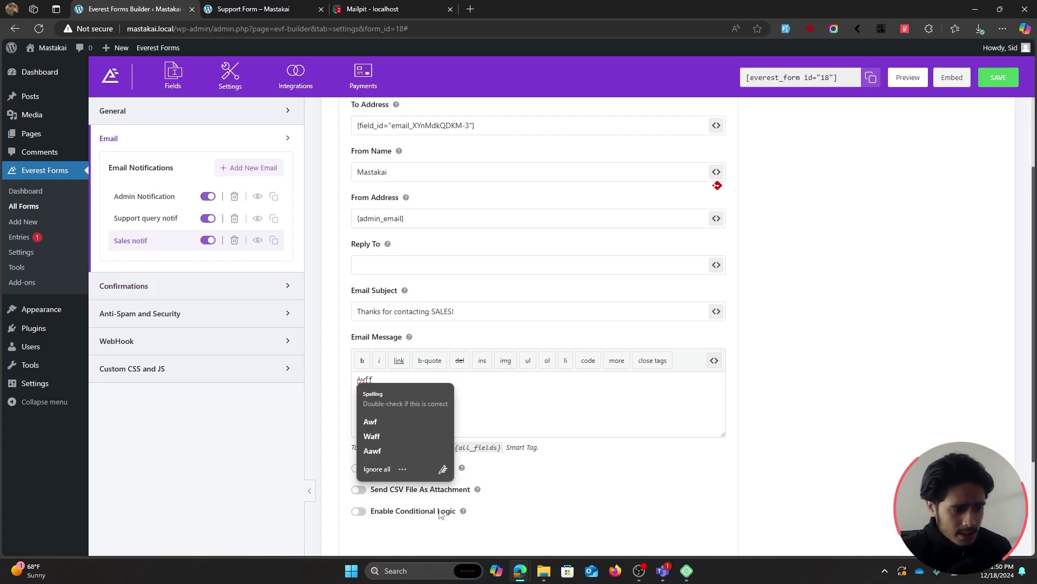
# - Enable conditional logic to Send only if "Get in touch with" is Sales Team, and save the form
pyautogui.click(440, 513)
pyautogui.scroll(-3, 591, 478)
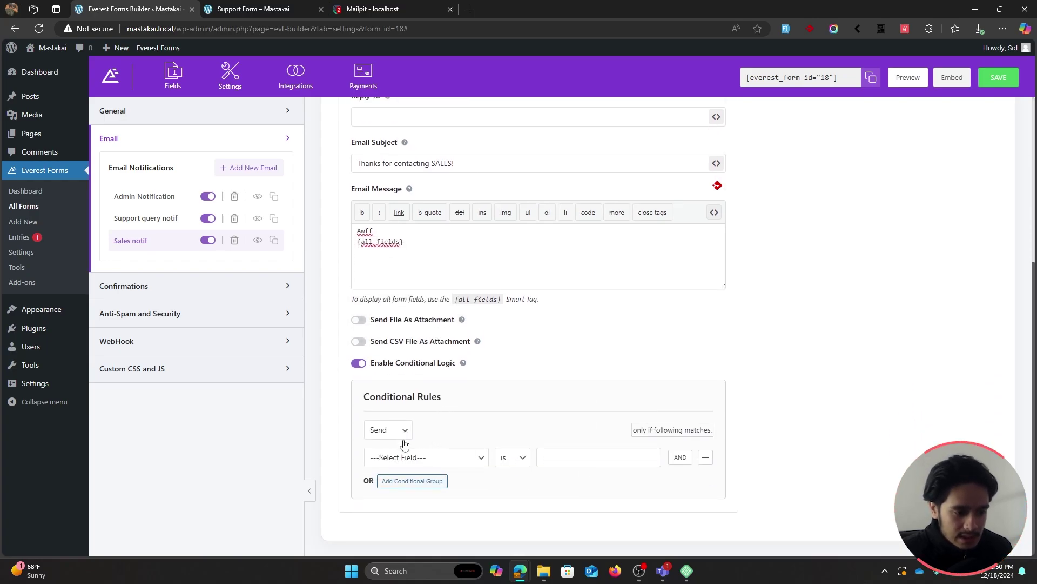
pyautogui.click(415, 457)
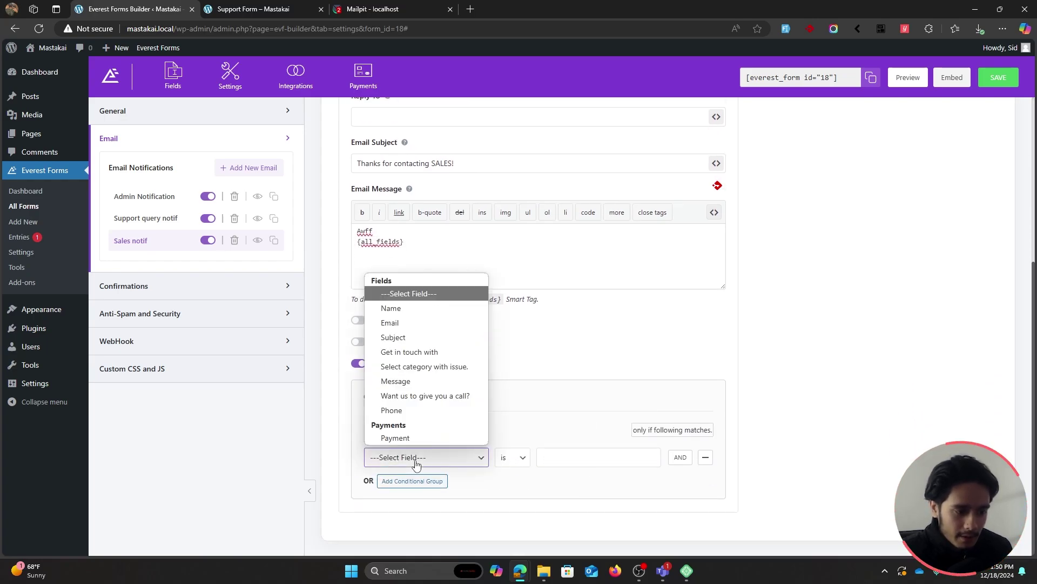
pyautogui.click(427, 352)
pyautogui.click(516, 463)
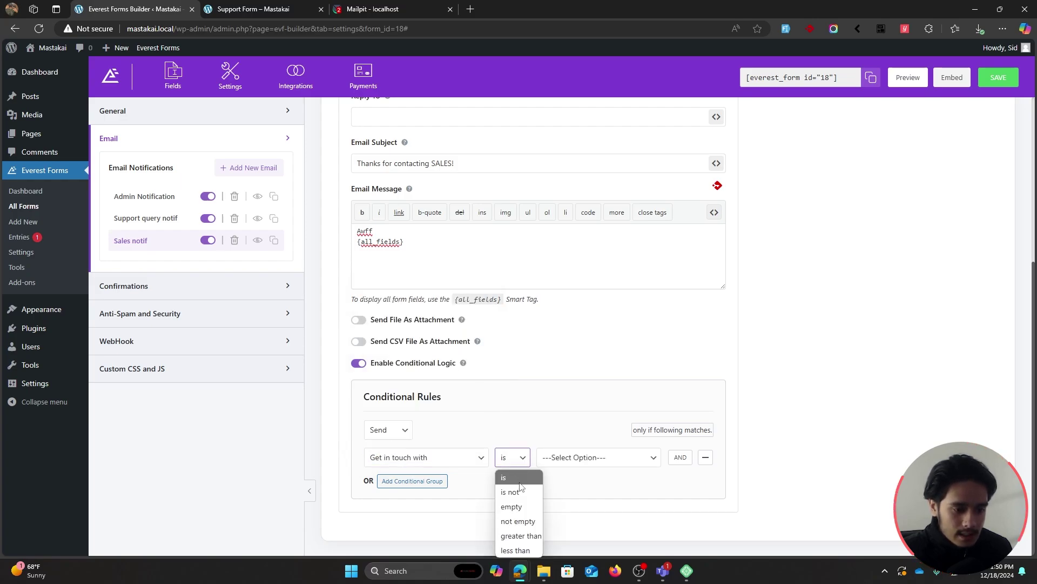
pyautogui.click(520, 483)
pyautogui.click(579, 457)
pyautogui.click(573, 508)
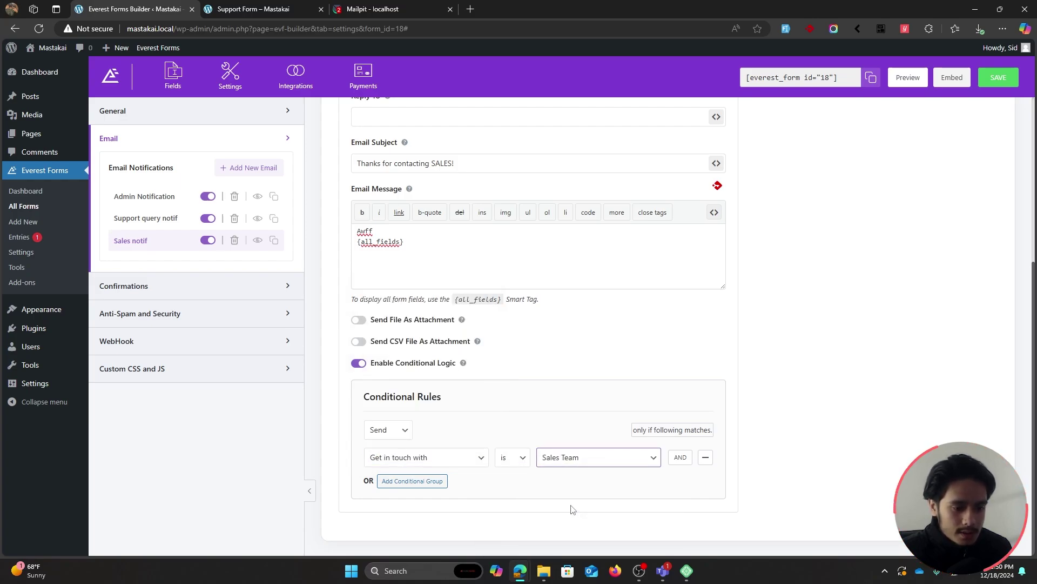
pyautogui.click(997, 77)
# - Reload the published Support Form and fill it with dummy data, with "Get in touch with" set to Sales Team
pyautogui.click(263, 10)
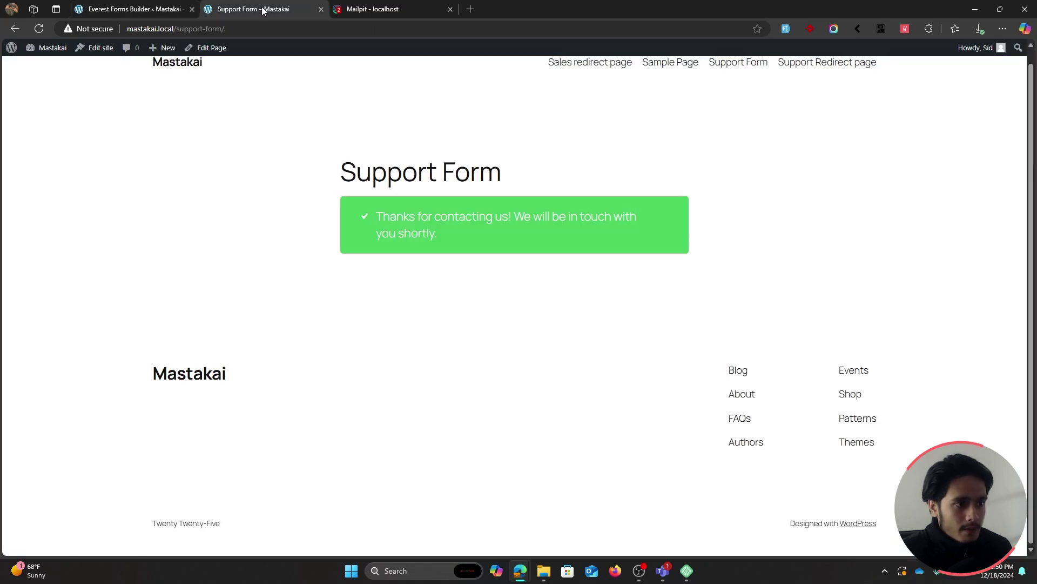
pyautogui.click(738, 62)
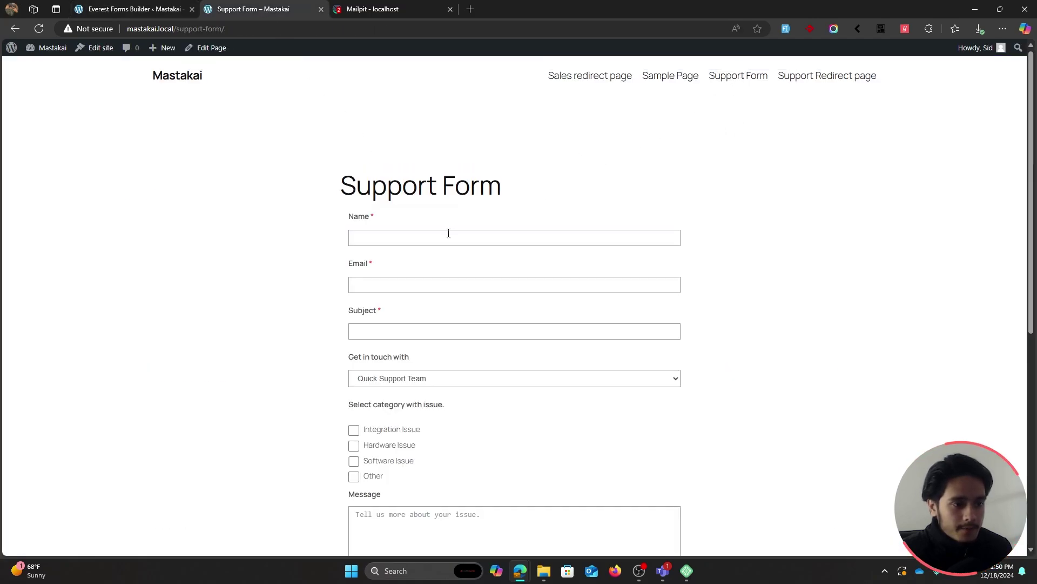
pyautogui.click(448, 234)
pyautogui.click(786, 28)
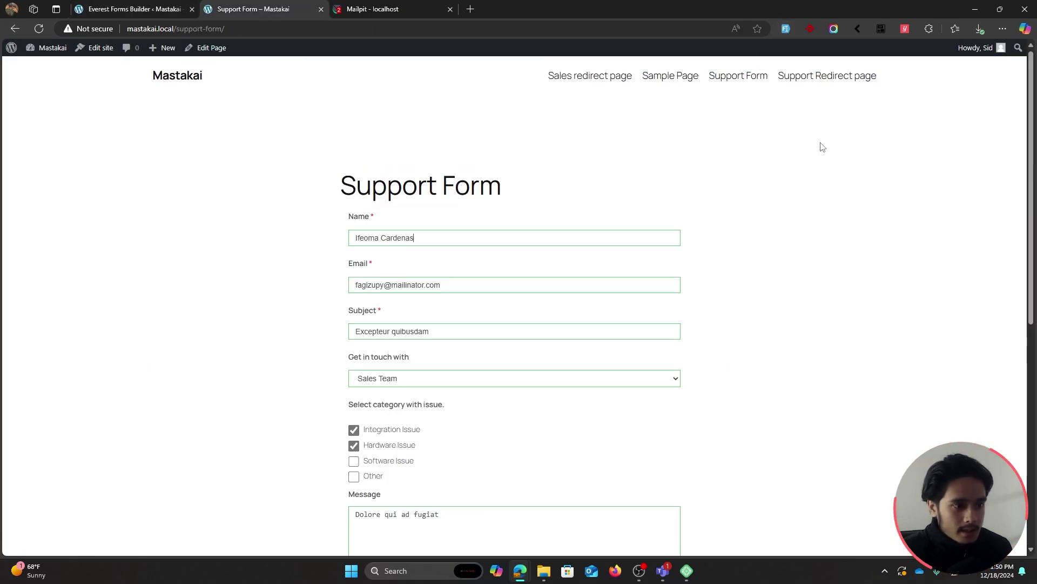
pyautogui.scroll(-2, 553, 245)
pyautogui.click(510, 271)
pyautogui.click(394, 301)
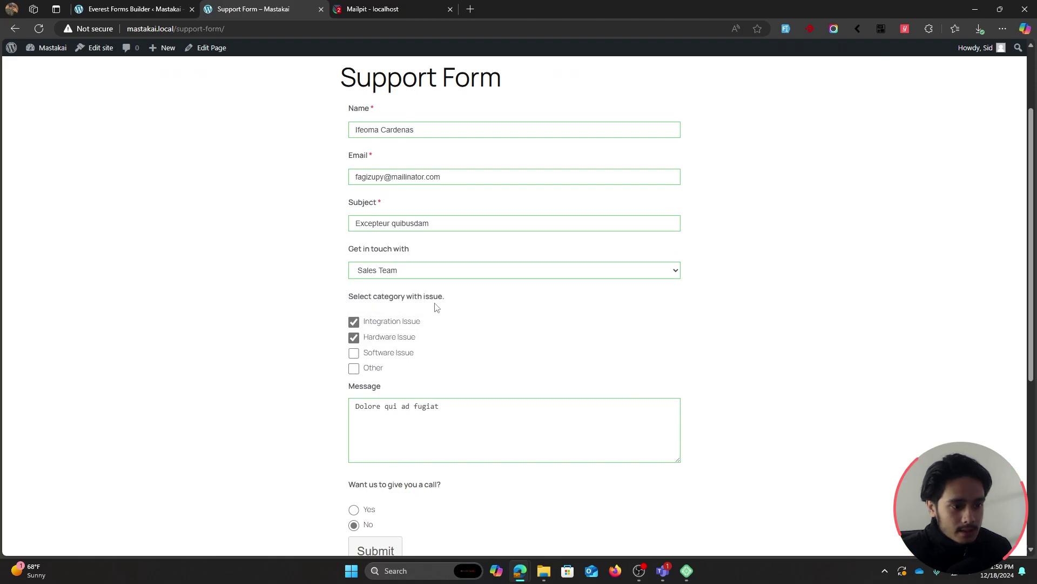
# - Submit the Sales Team test entry and review the "Thanks for contacting SALES!" email in Mailpit
pyautogui.scroll(-2, 432, 305)
pyautogui.click(379, 442)
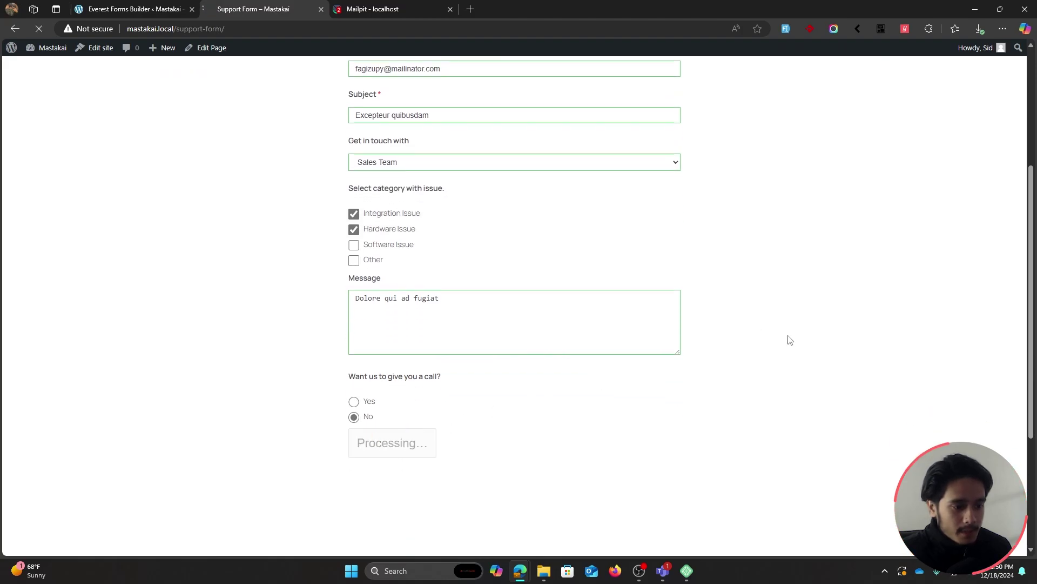
pyautogui.click(378, 9)
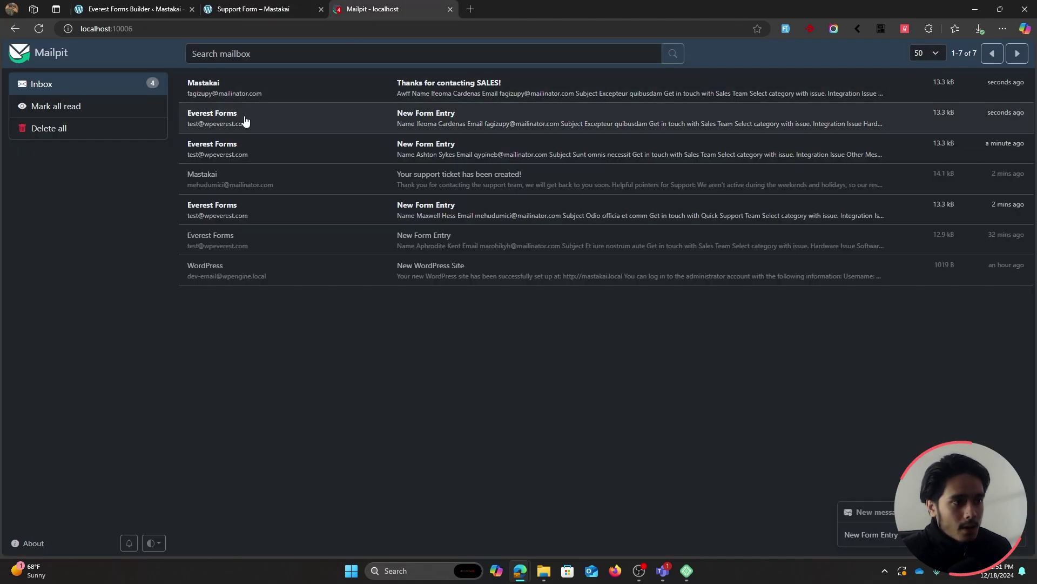
pyautogui.click(388, 96)
pyautogui.scroll(-3, 795, 237)
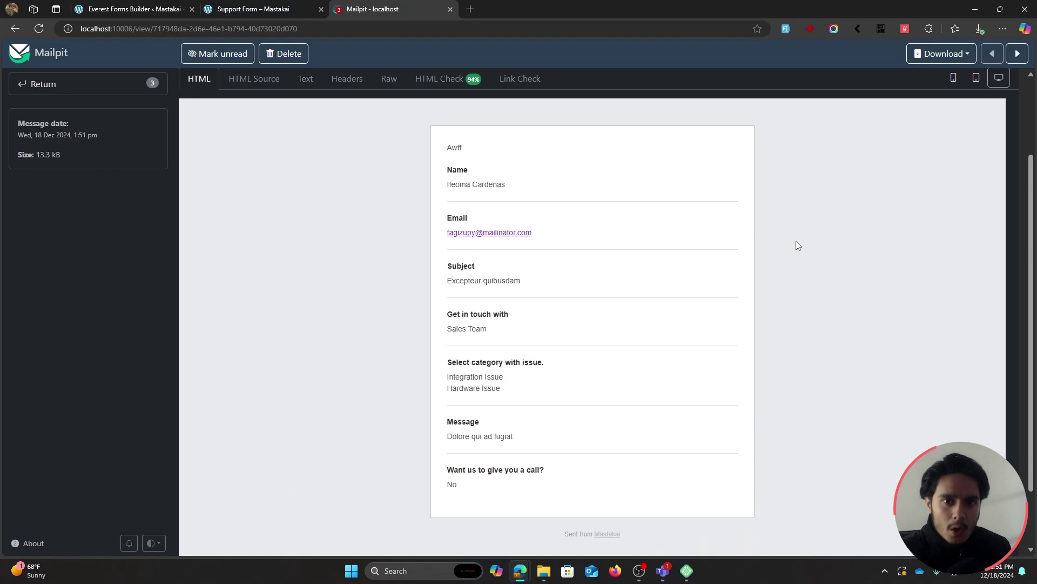
# - Return to the form builder, open the Support Form from All Forms for editing, and open its Confirmations settings
pyautogui.hotkey('ctrl', '1')
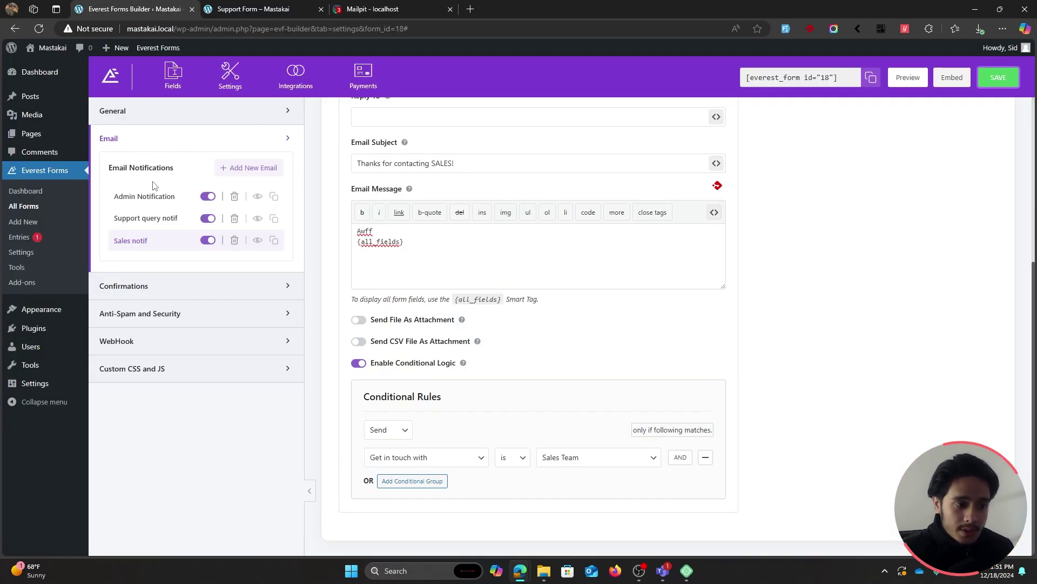
pyautogui.scroll(5, 877, 293)
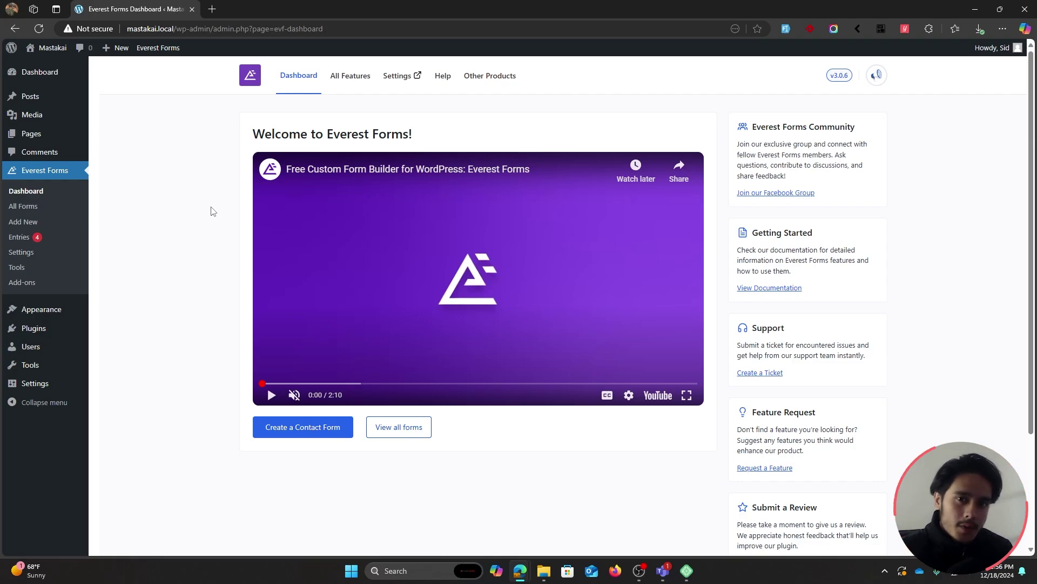
pyautogui.click(40, 206)
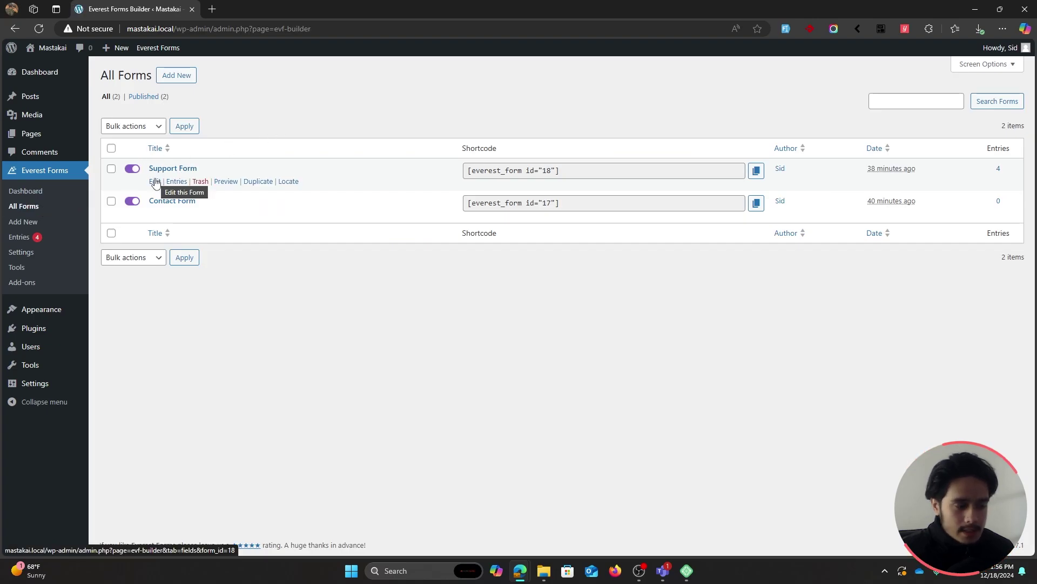
pyautogui.click(155, 182)
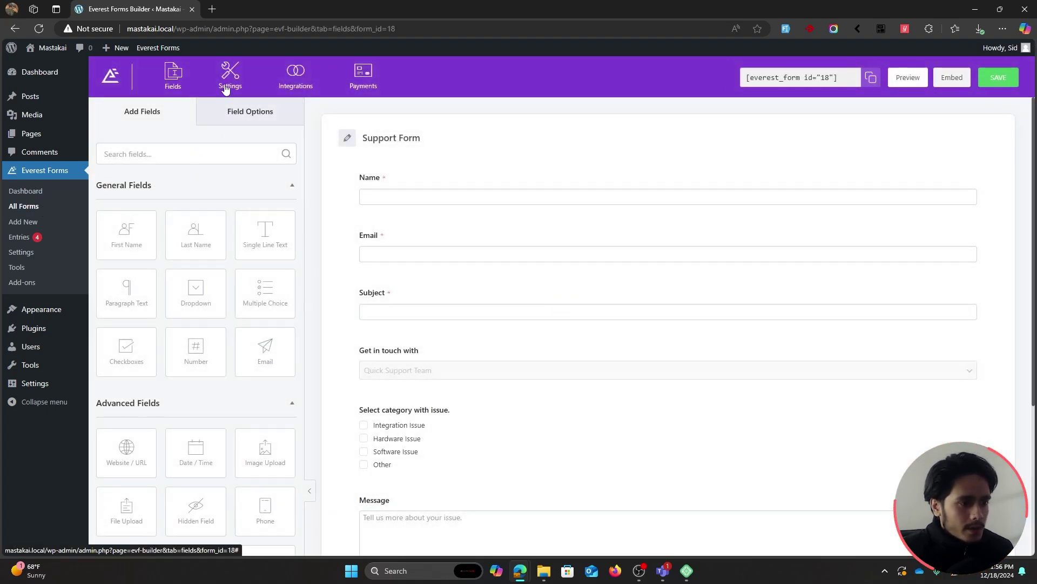
pyautogui.click(226, 88)
pyautogui.click(203, 166)
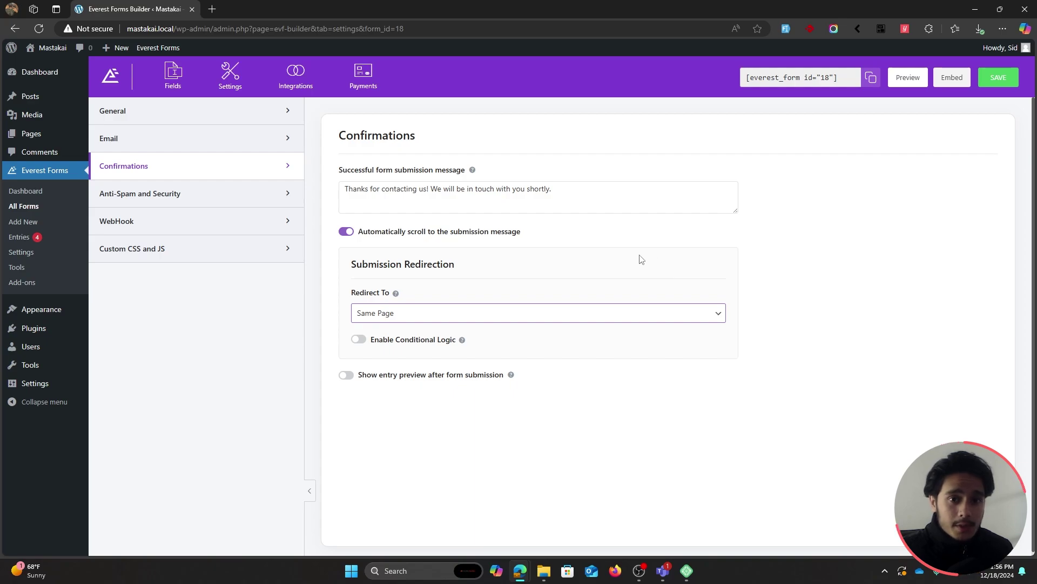
# - Set the submission redirection to Custom Page with Home as the page, and save the form
pyautogui.click(500, 315)
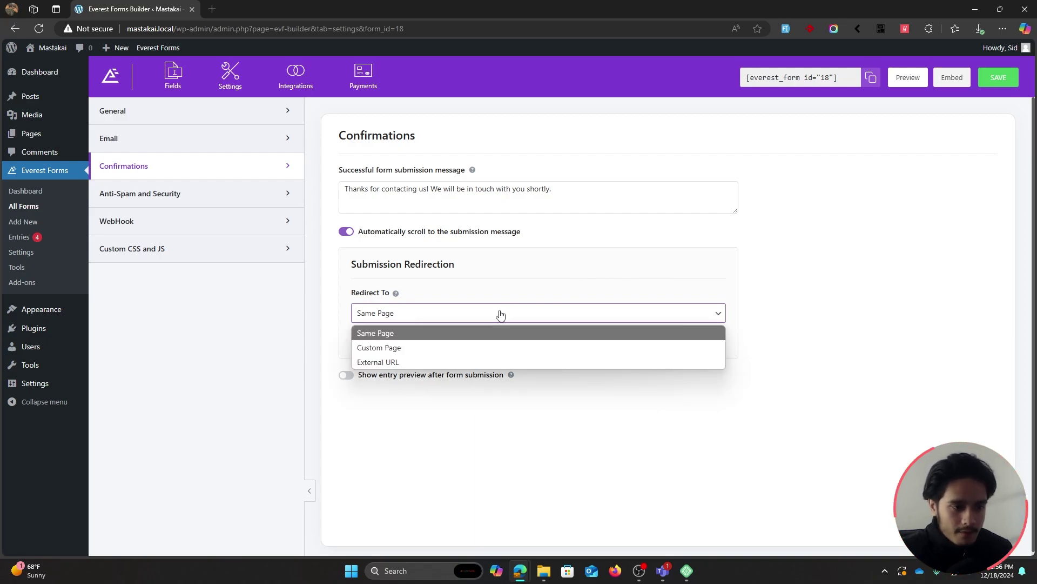
pyautogui.click(416, 349)
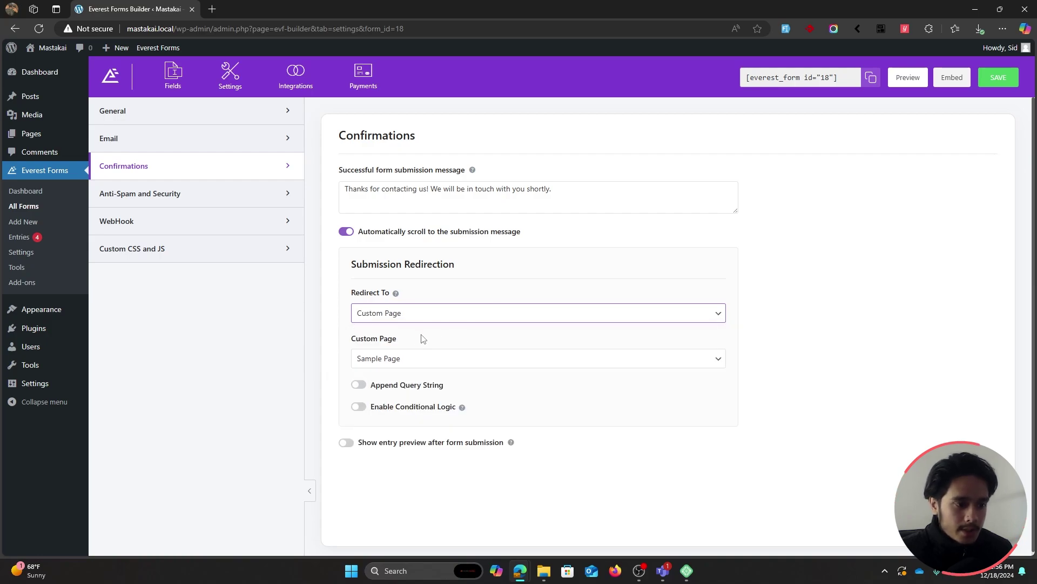
pyautogui.click(395, 318)
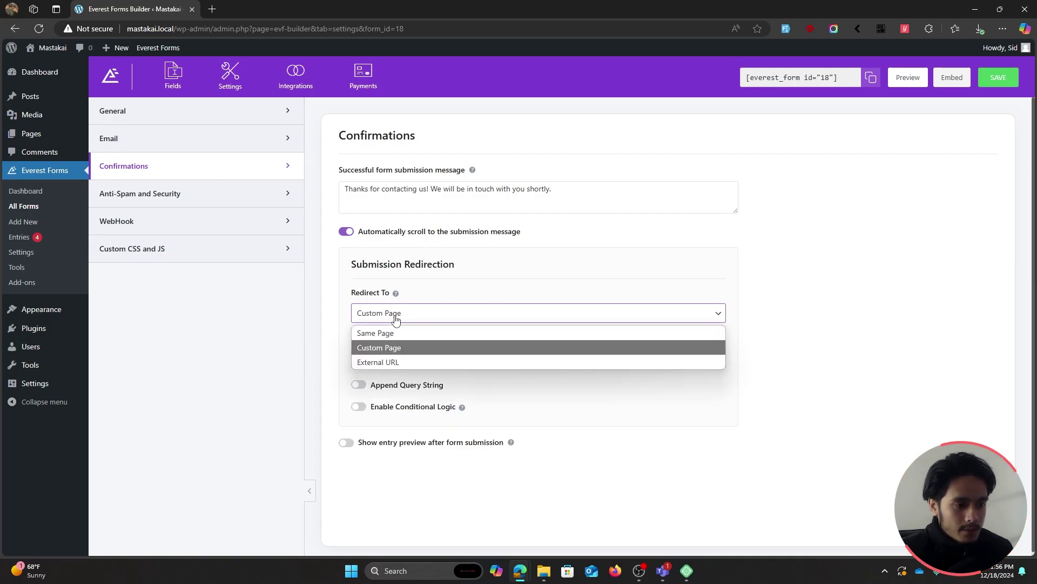
pyautogui.click(389, 349)
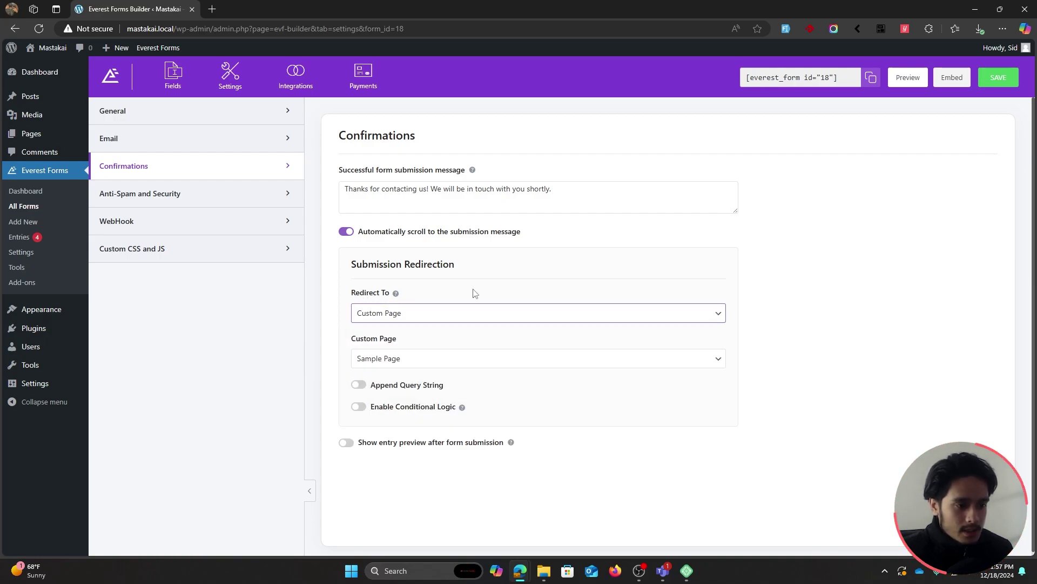
pyautogui.click(402, 362)
pyautogui.click(368, 378)
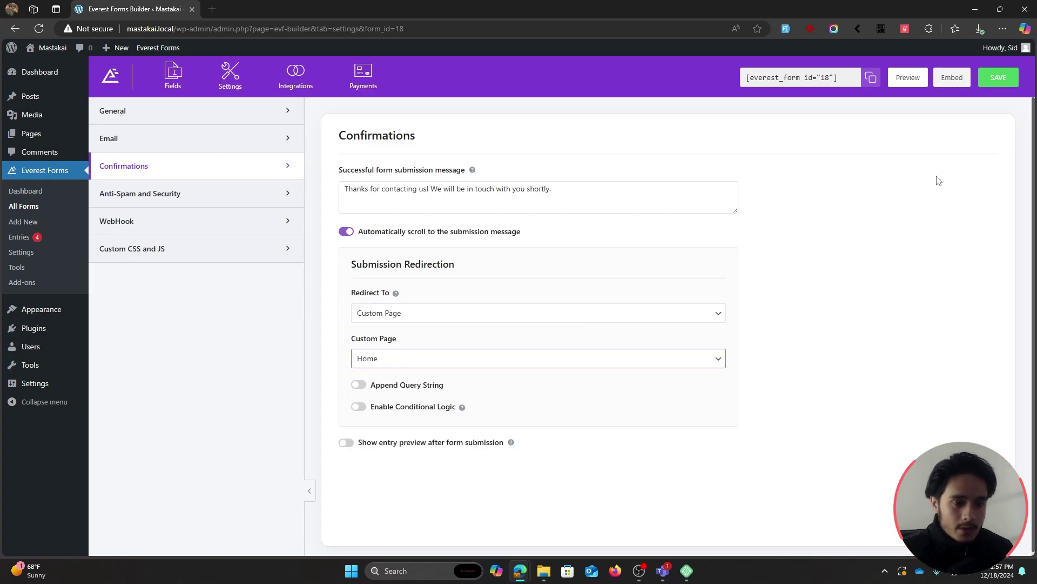
pyautogui.click(999, 77)
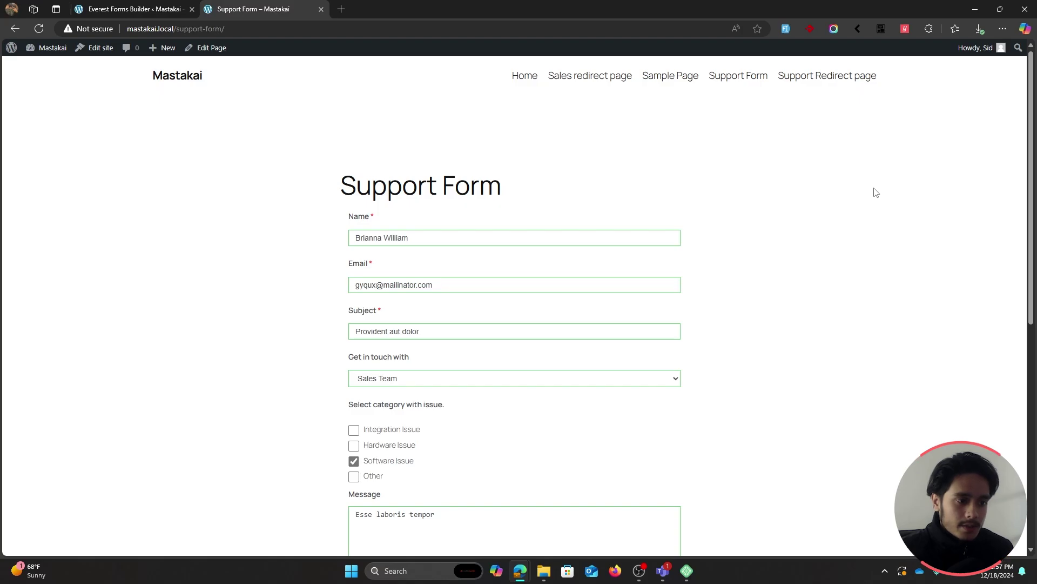
# - Submit the dummy Support Form entry to test the Home page redirect, and return to the Confirmations settings
pyautogui.scroll(-3, 873, 192)
pyautogui.click(365, 500)
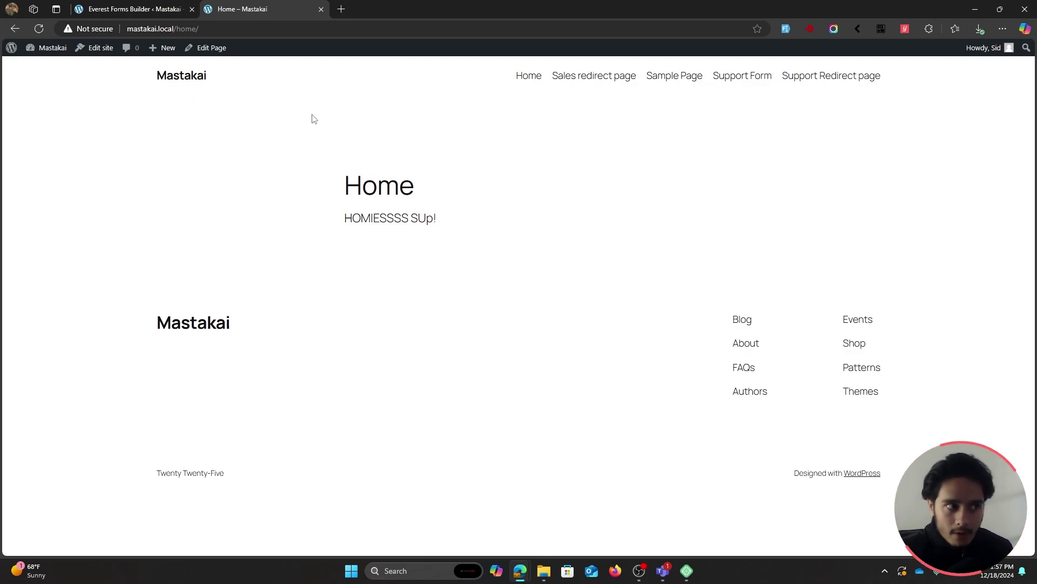
pyautogui.click(135, 9)
pyautogui.click(321, 9)
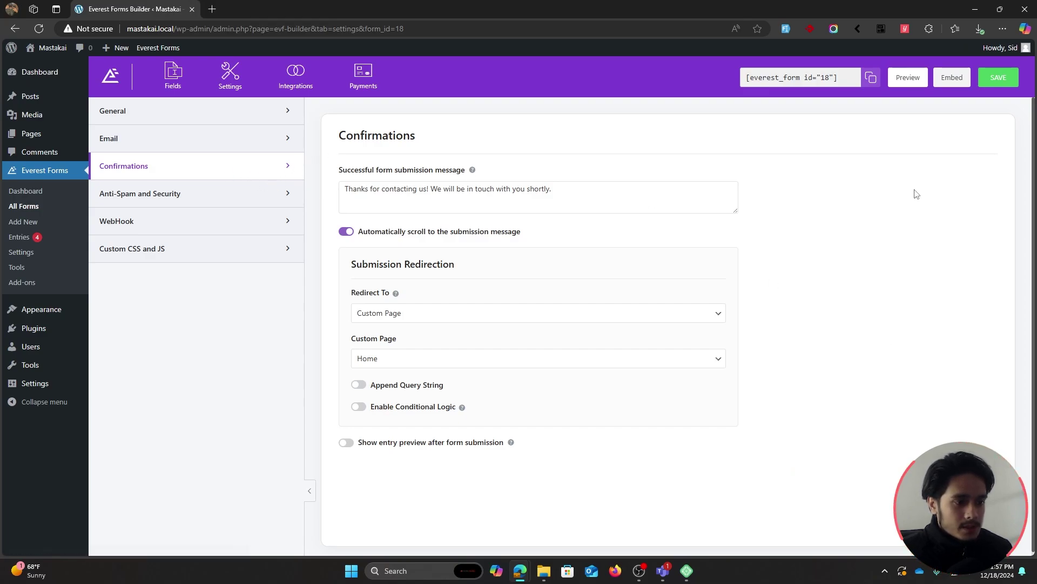
# - Enable conditional logic for the submission redirection and set Redirect To to Same Page
pyautogui.scroll(-1, 649, 297)
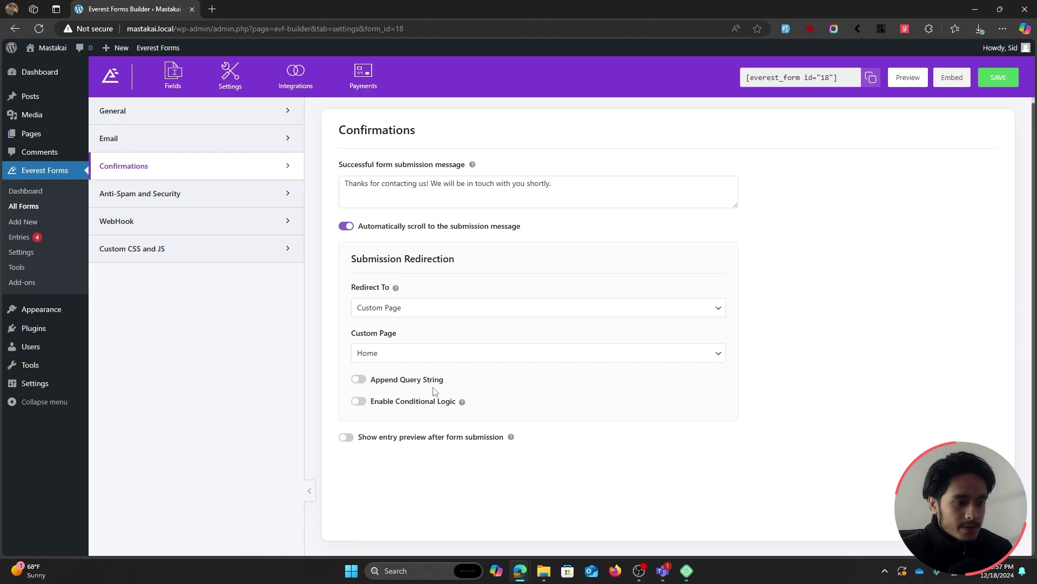
pyautogui.click(359, 401)
pyautogui.scroll(-1, 568, 222)
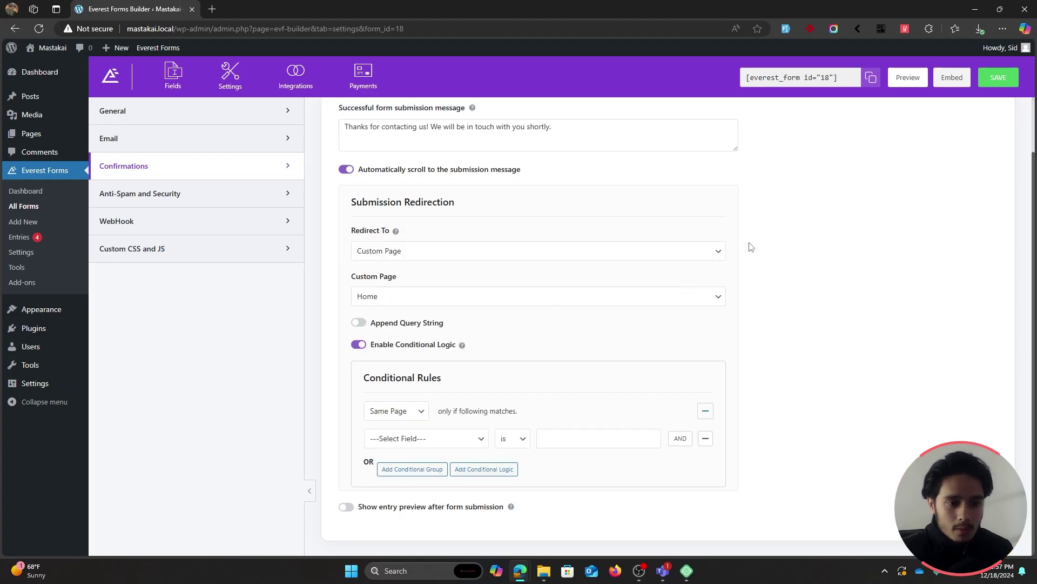
pyautogui.click(428, 254)
pyautogui.click(396, 270)
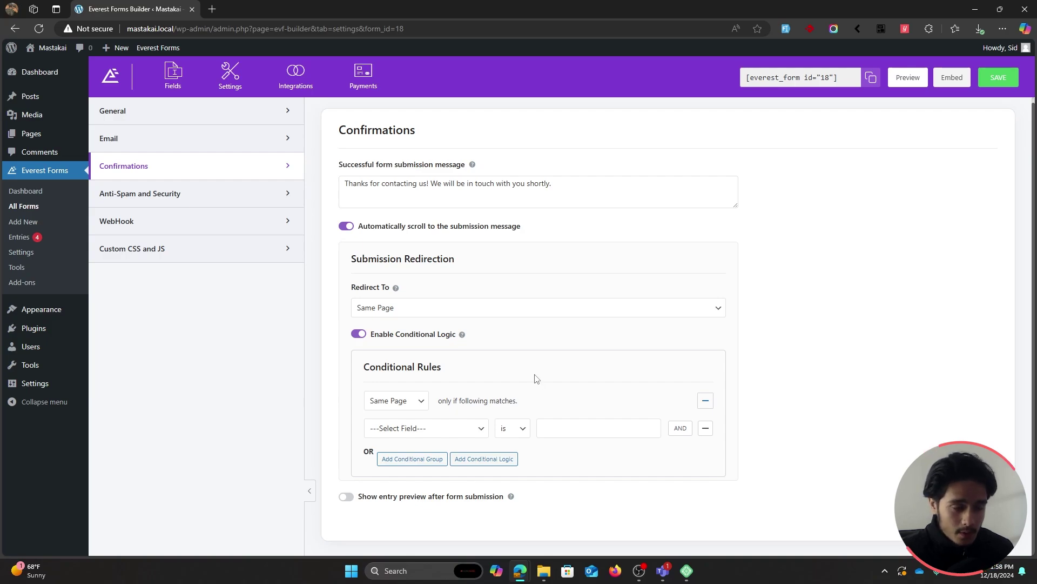
# - Define the rule to redirect to the custom page "Sales redirect page" only if "Get in touch with" is Sales Team
pyautogui.click(416, 403)
pyautogui.click(405, 437)
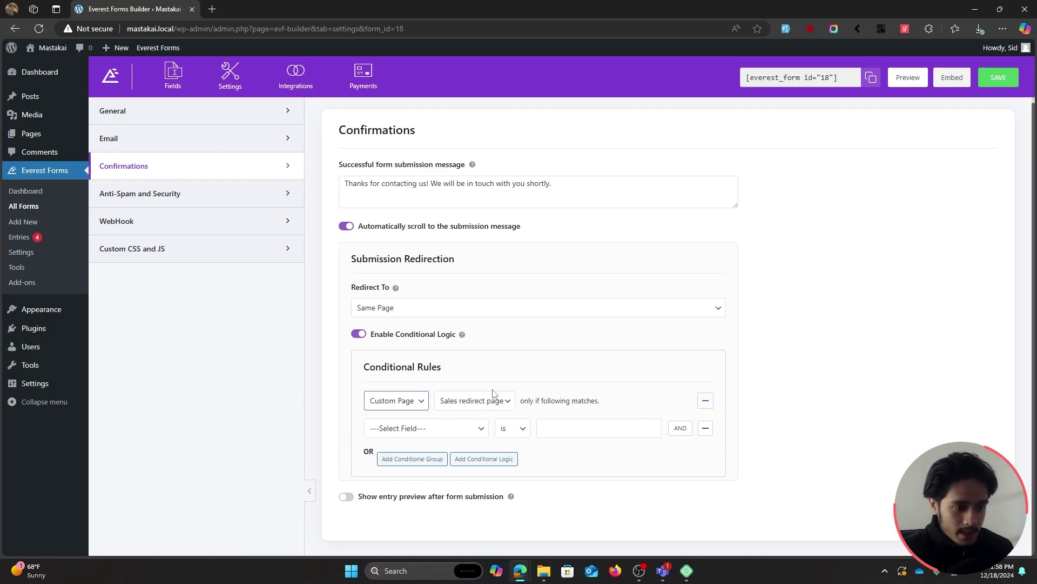
pyautogui.click(493, 400)
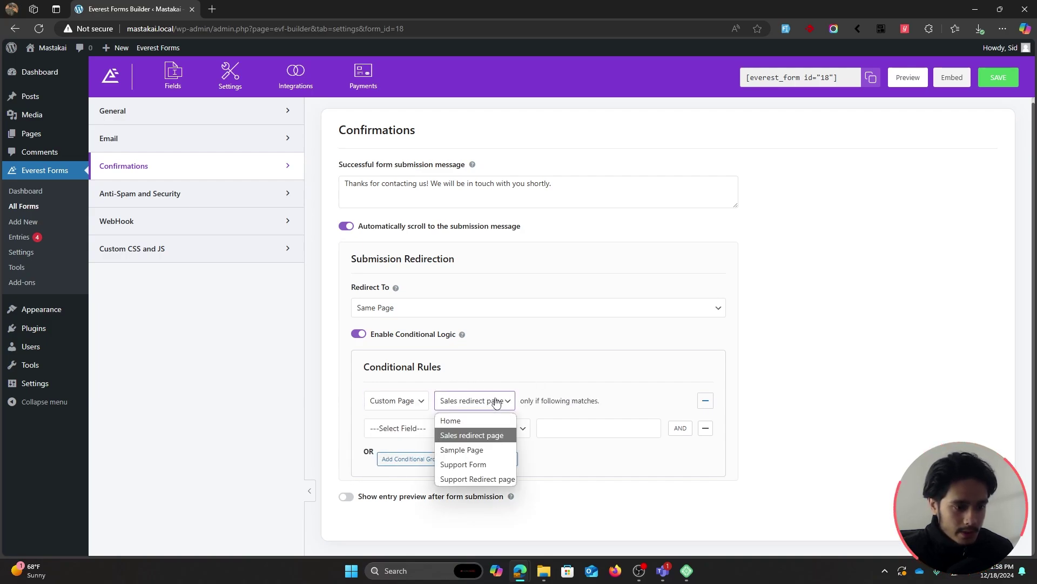
pyautogui.click(471, 435)
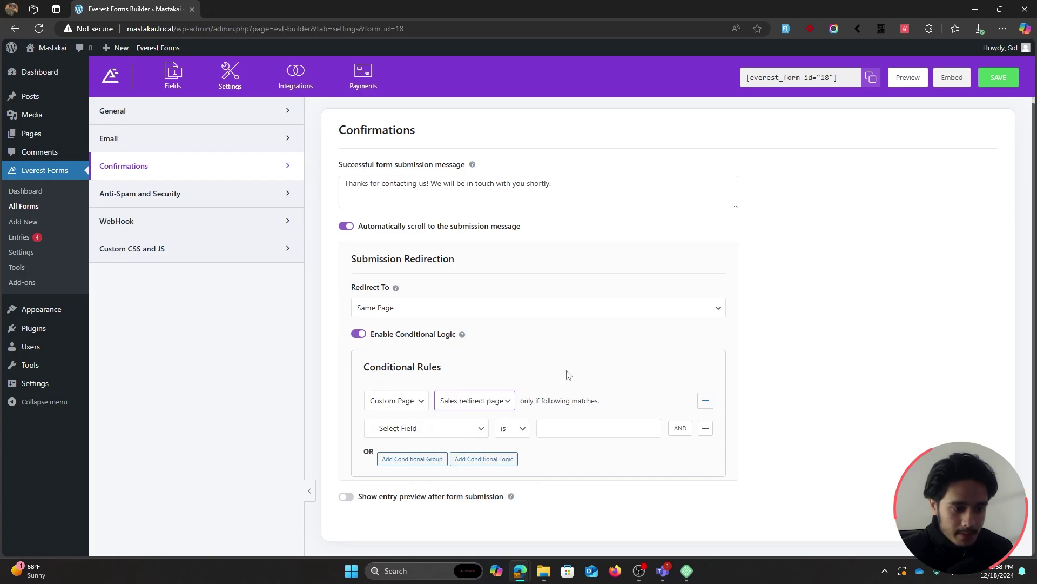
pyautogui.click(431, 429)
pyautogui.click(440, 356)
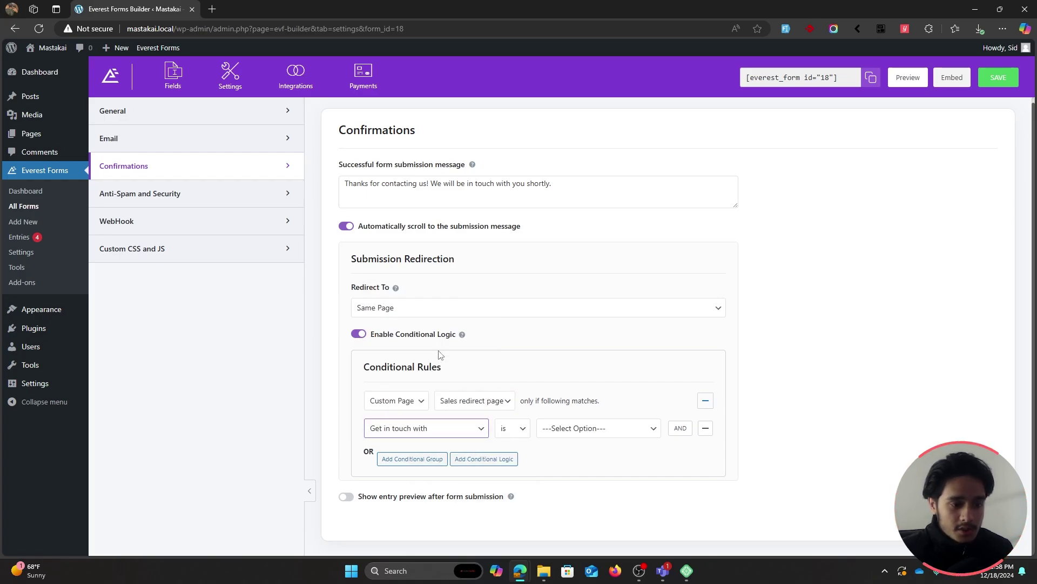
pyautogui.click(508, 428)
pyautogui.click(505, 443)
pyautogui.click(594, 427)
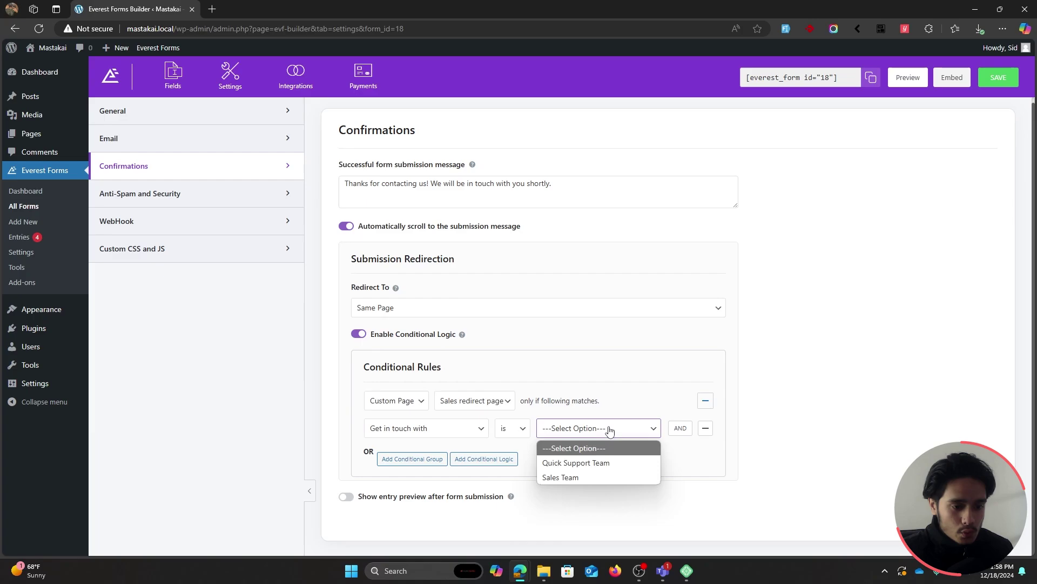
pyautogui.click(565, 478)
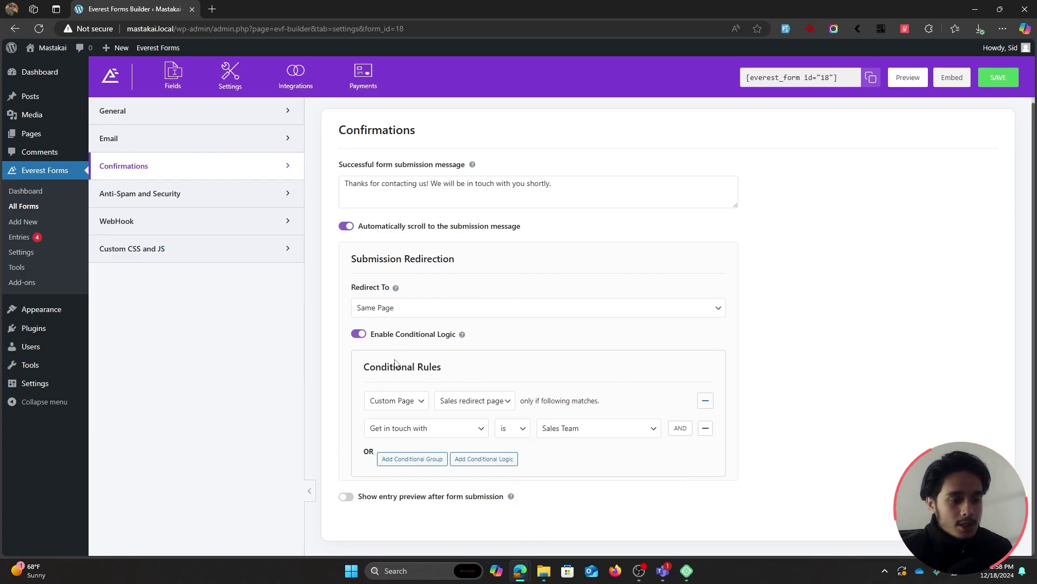
# - Recheck the rule's Sales redirect page, "Get in touch with" field and Sales Team option, and save the form
pyautogui.click(480, 403)
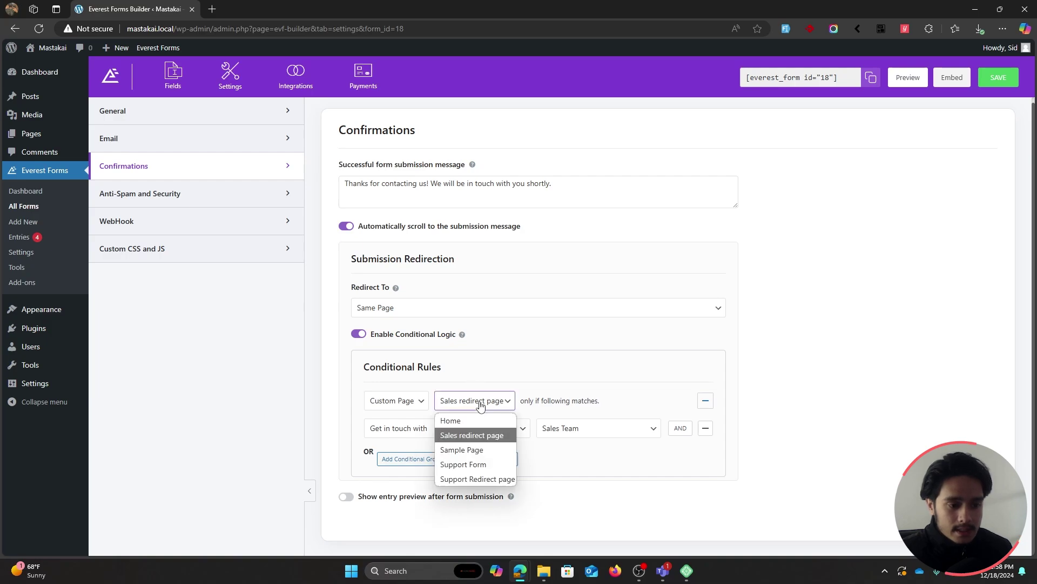
pyautogui.click(496, 438)
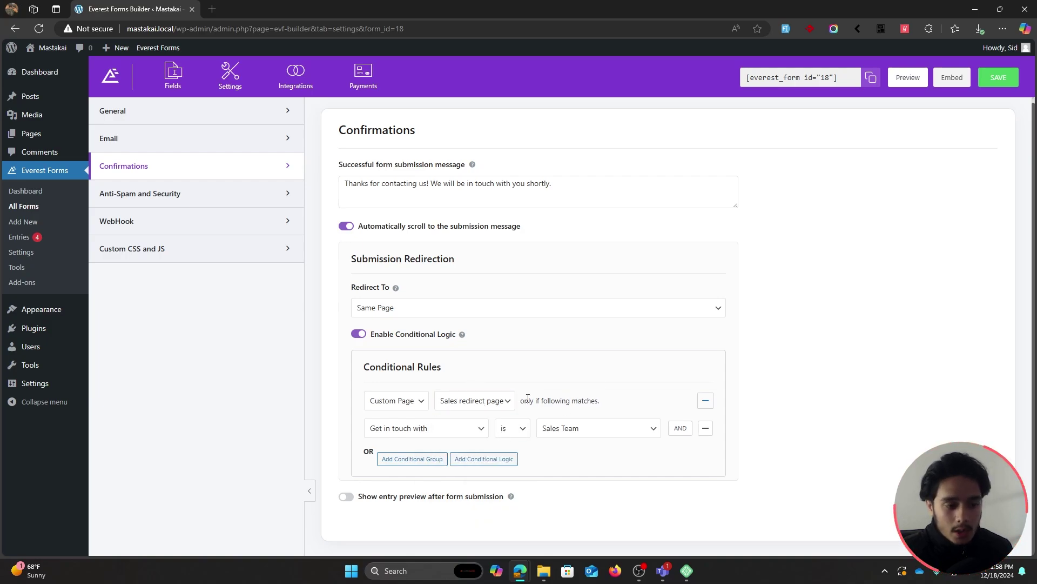
pyautogui.click(441, 430)
pyautogui.click(432, 355)
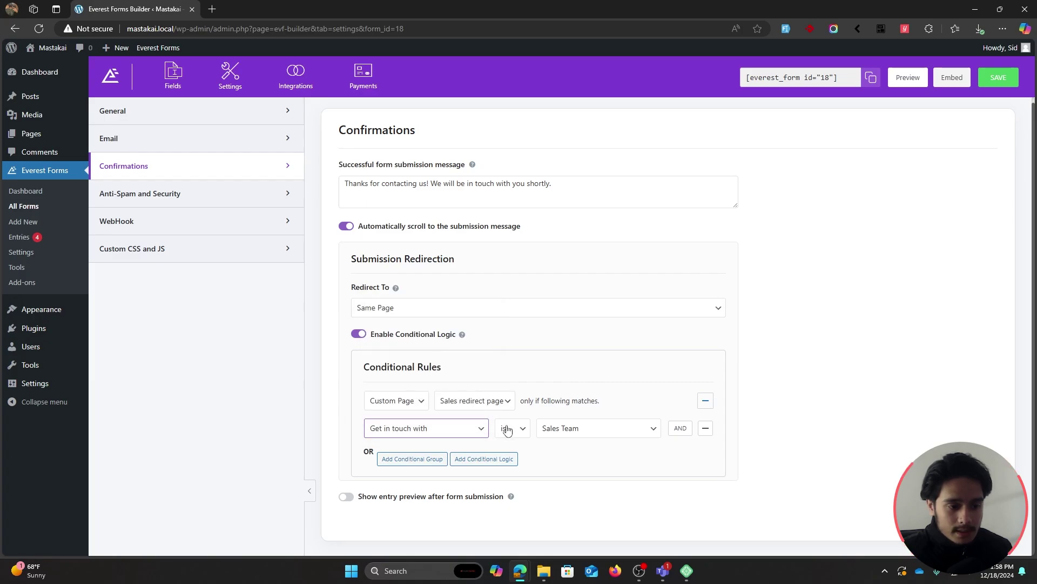
pyautogui.click(570, 428)
pyautogui.click(581, 477)
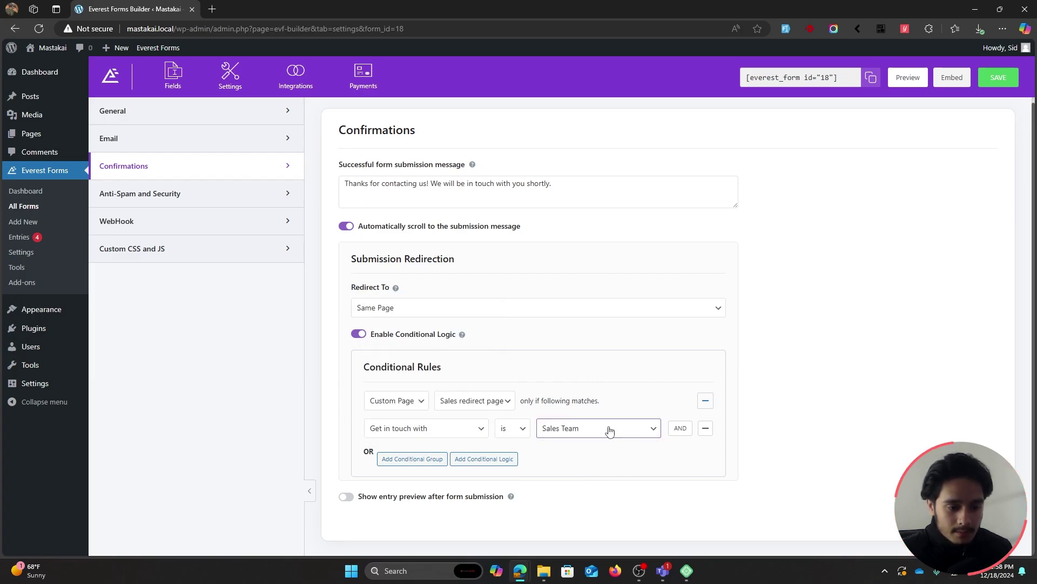
pyautogui.click(998, 77)
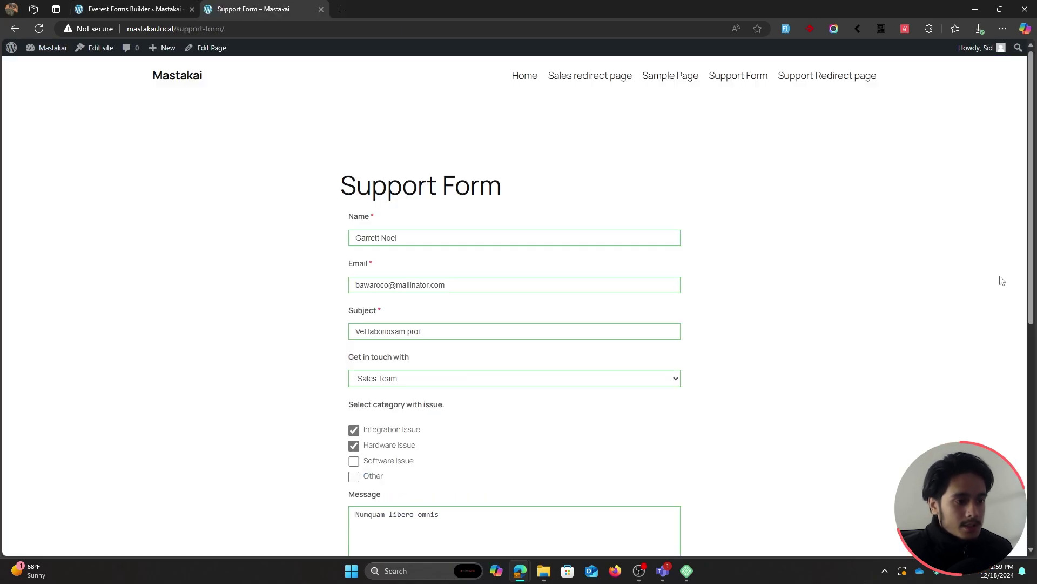
# - Submit the dummy Support Form entry with "Get in touch with" set to Sales Team to test the conditional redirect
pyautogui.scroll(-2, 991, 268)
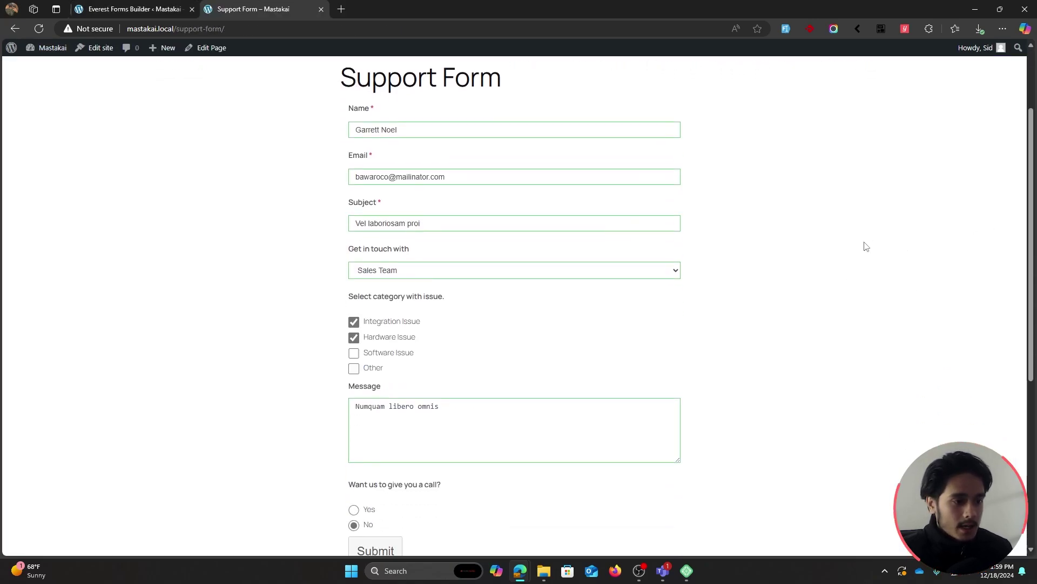
pyautogui.click(387, 270)
pyautogui.click(400, 301)
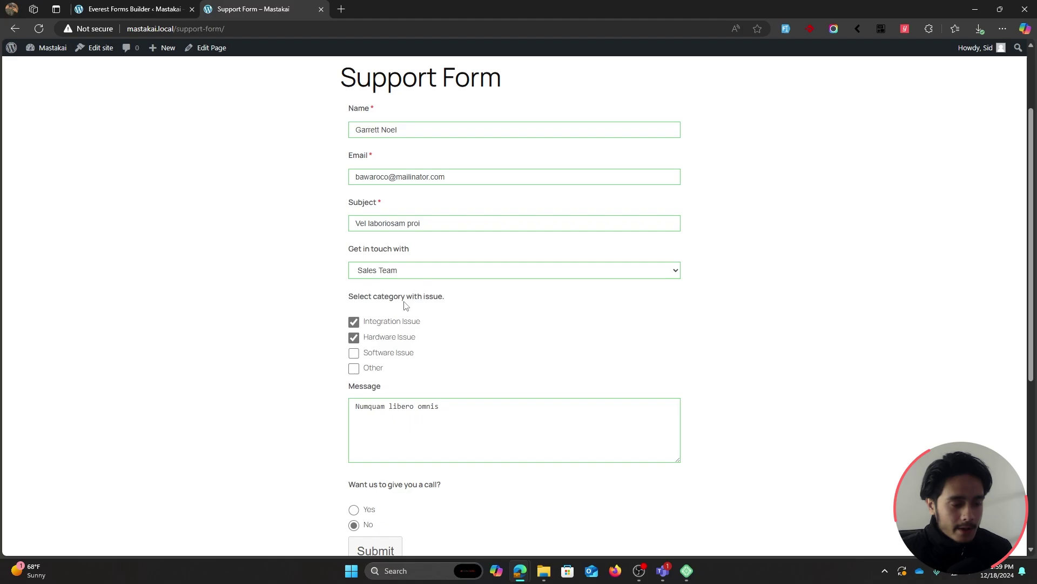
pyautogui.scroll(-2, 406, 306)
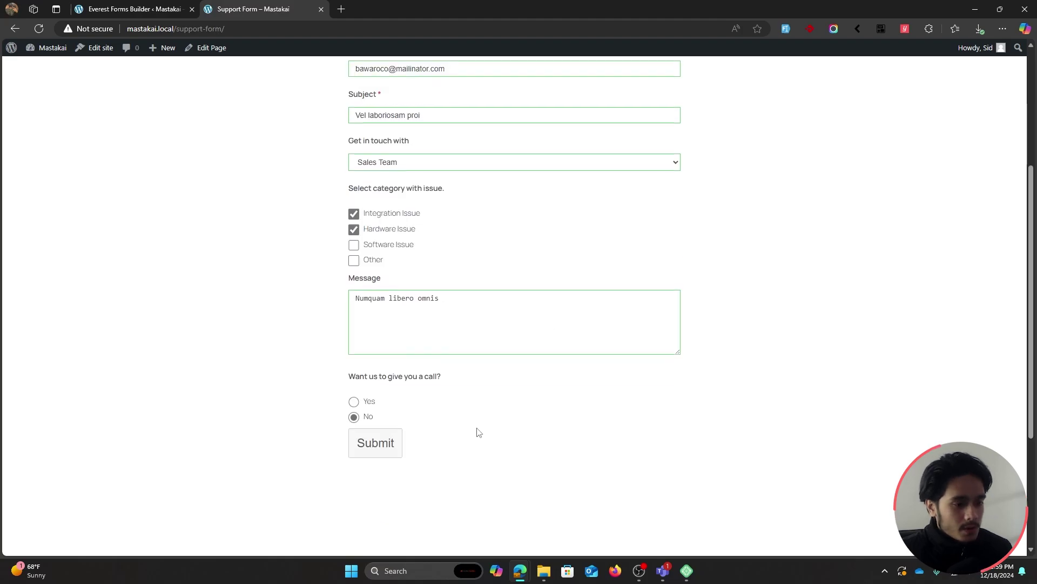
pyautogui.click(393, 446)
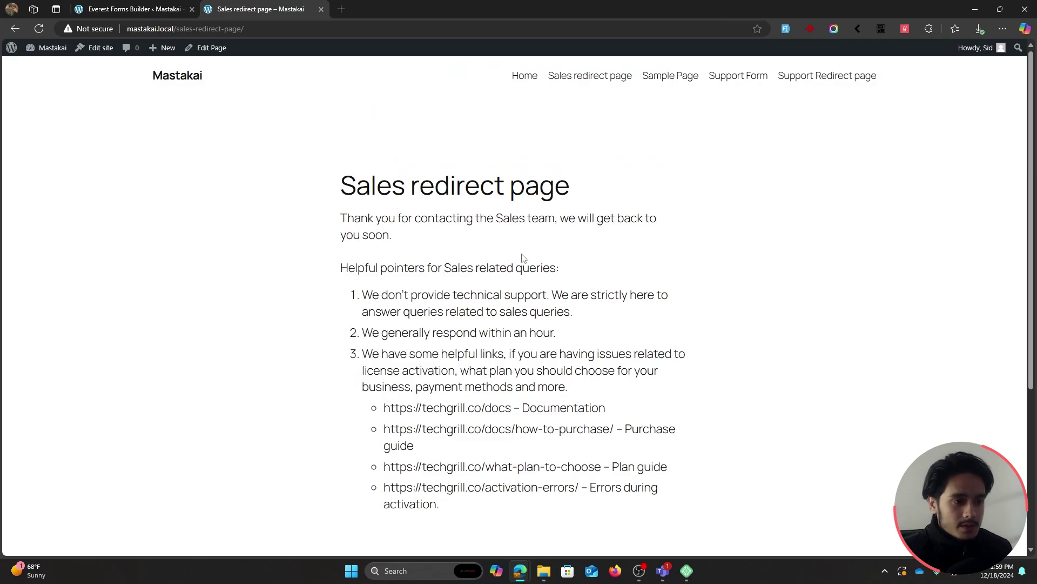
# - Examine the thank-you text, sales query pointers and helpful links on the Sales redirect page
pyautogui.moveTo(336, 215); pyautogui.dragTo(715, 500)
pyautogui.click(634, 507)
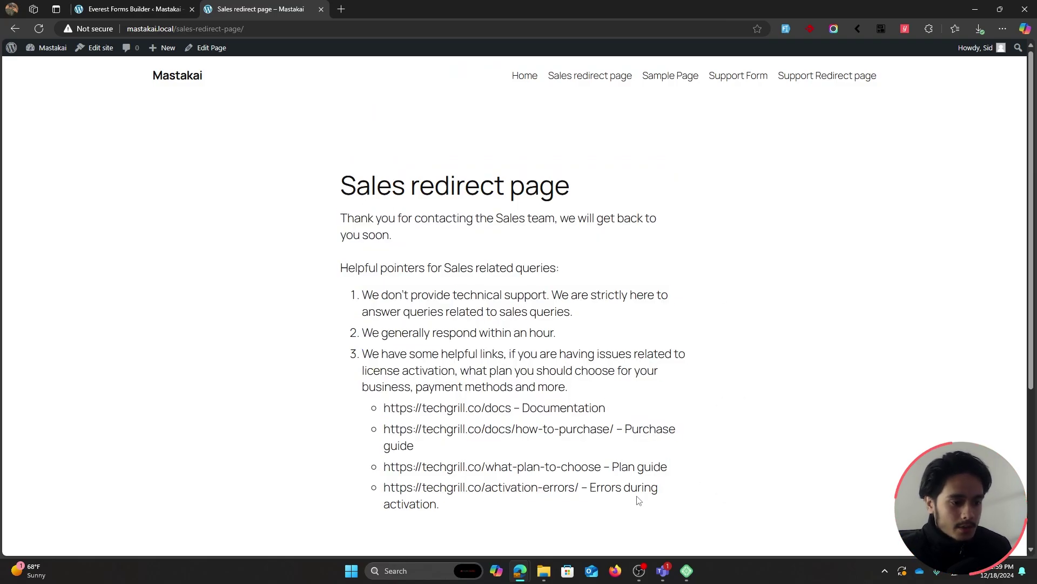
pyautogui.moveTo(384, 408); pyautogui.dragTo(513, 521)
pyautogui.click(387, 403)
pyautogui.moveTo(379, 411); pyautogui.dragTo(423, 468)
pyautogui.click(791, 323)
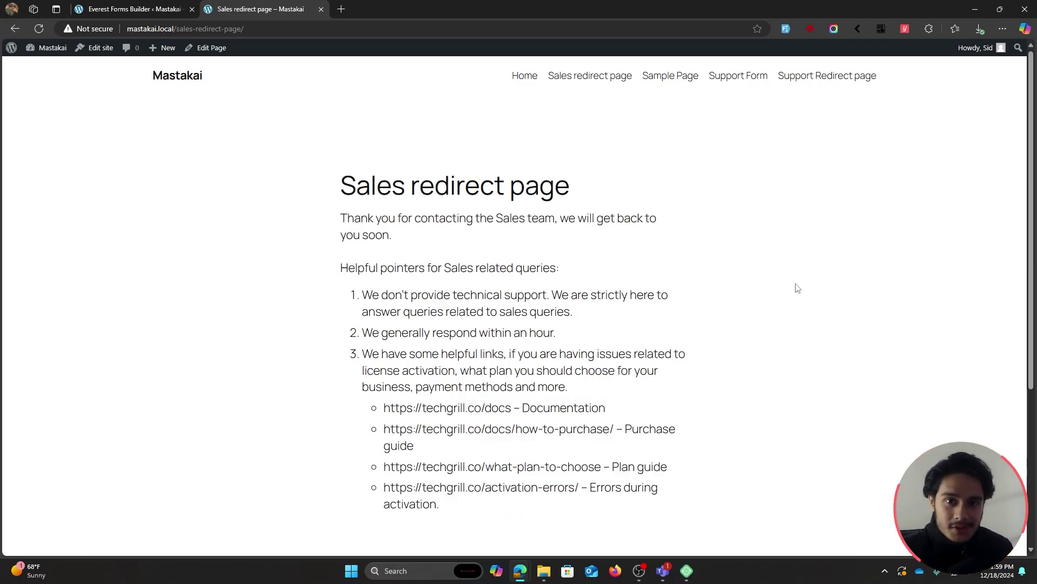
# - Open a blank Support Form on the site and autofill its fields with dummy data
pyautogui.click(738, 75)
pyautogui.scroll(-1, 775, 200)
pyautogui.click(644, 186)
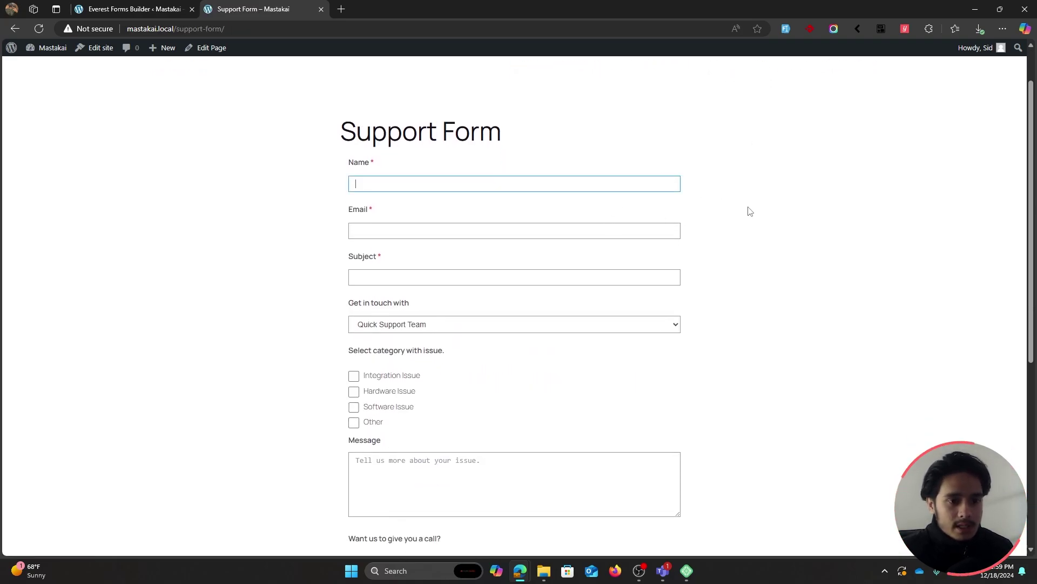
pyautogui.scroll(1, 748, 211)
pyautogui.click(786, 28)
pyautogui.scroll(-2, 812, 213)
# - Set "Get in touch with" to Quick Support Team and submit the dummy entry to test a submission without a matching redirect rule
pyautogui.click(461, 270)
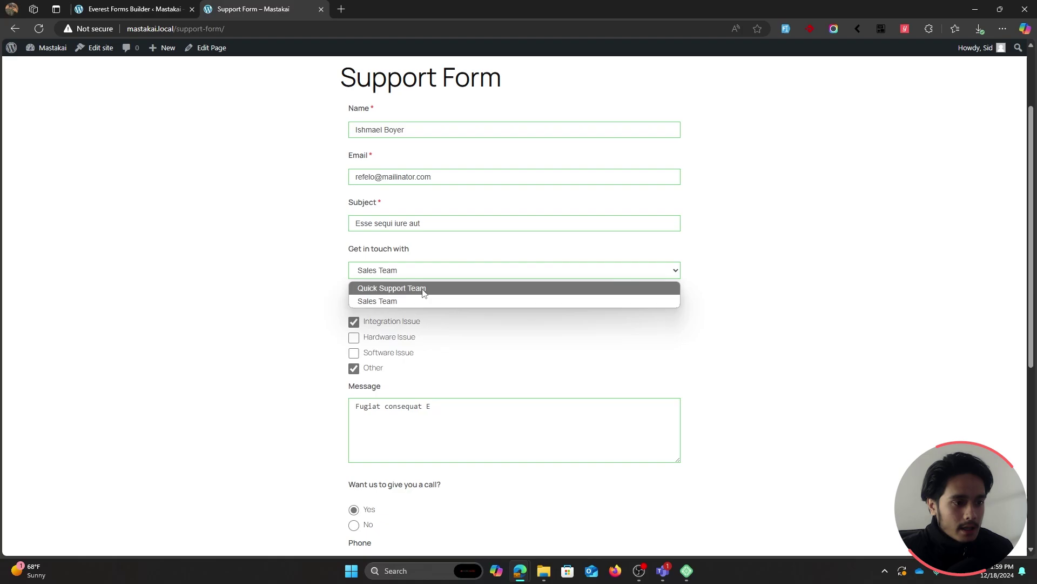
pyautogui.click(406, 288)
pyautogui.scroll(-4, 594, 335)
pyautogui.click(377, 378)
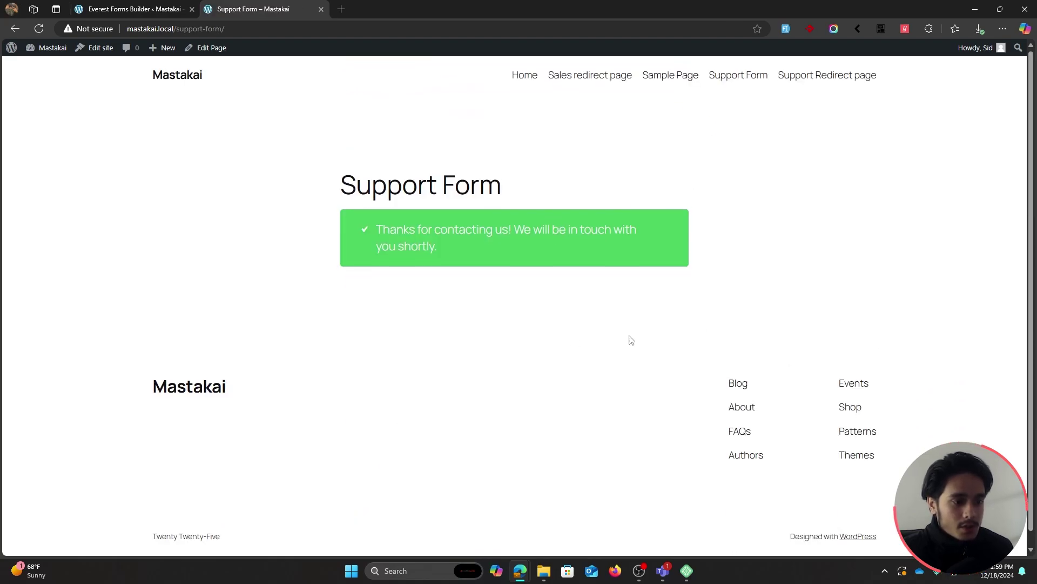
pyautogui.scroll(1, 663, 295)
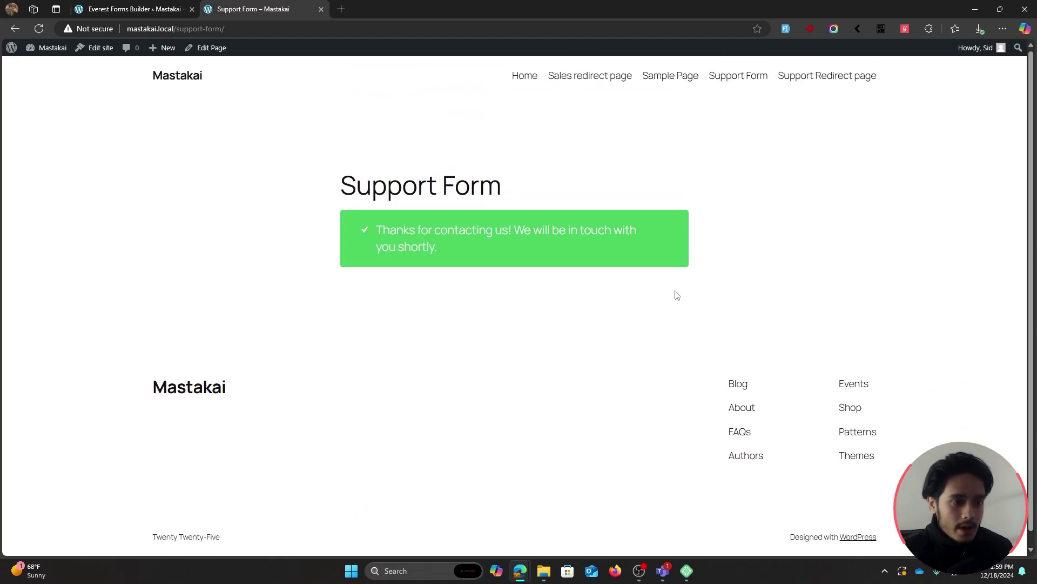
# - Add a second conditional redirect rule in the form's Confirmations settings that targets the custom page "Support Redirect page"
pyautogui.click(130, 9)
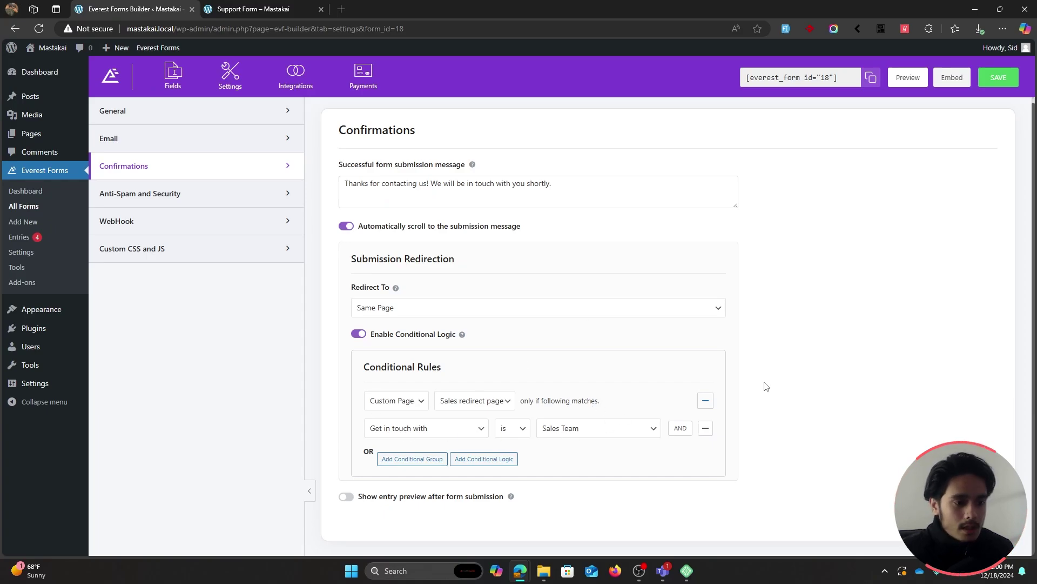
pyautogui.click(496, 468)
pyautogui.scroll(-2, 599, 362)
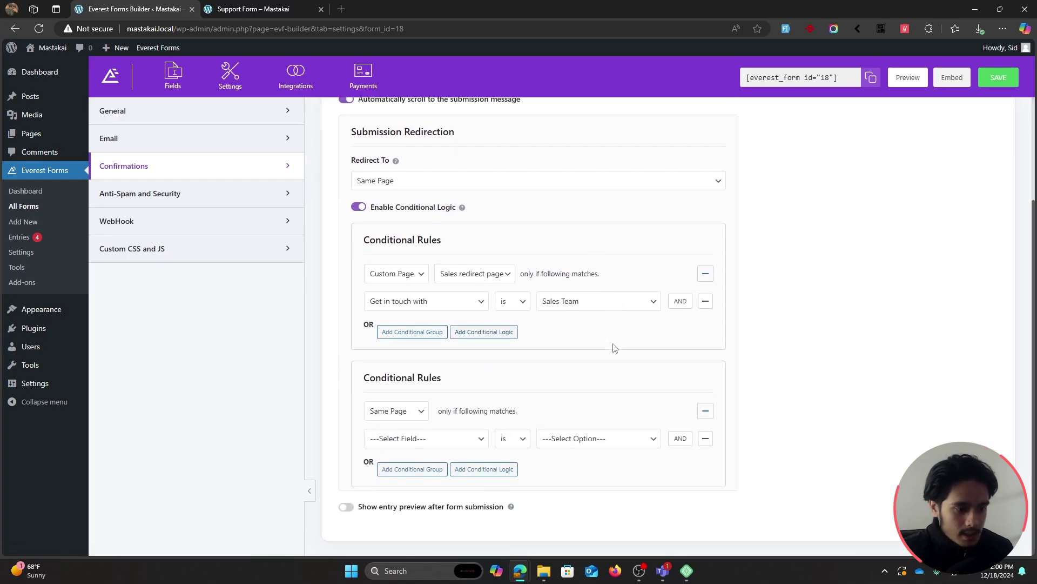
pyautogui.click(409, 417)
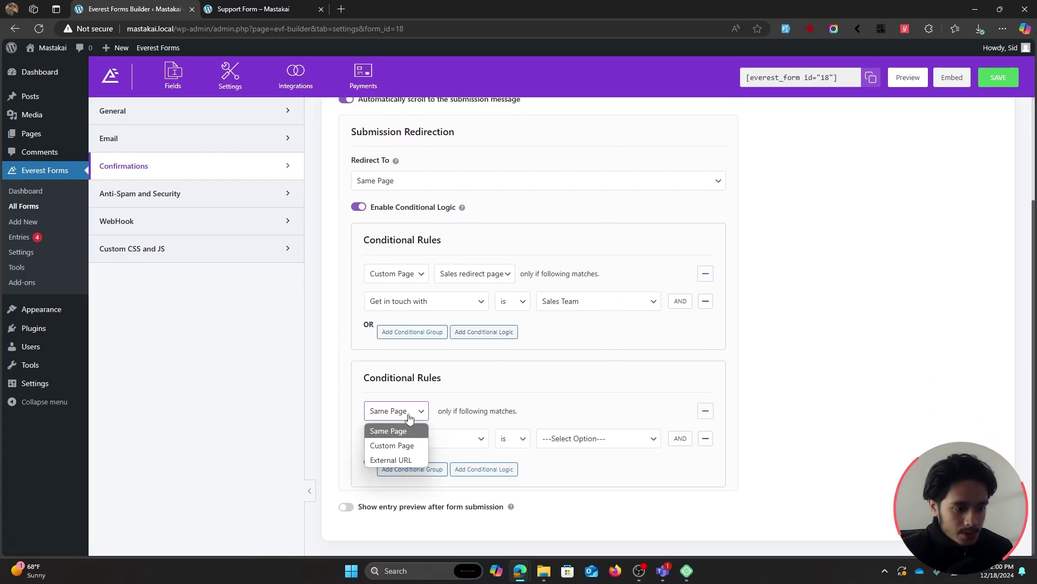
pyautogui.click(406, 446)
pyautogui.click(465, 415)
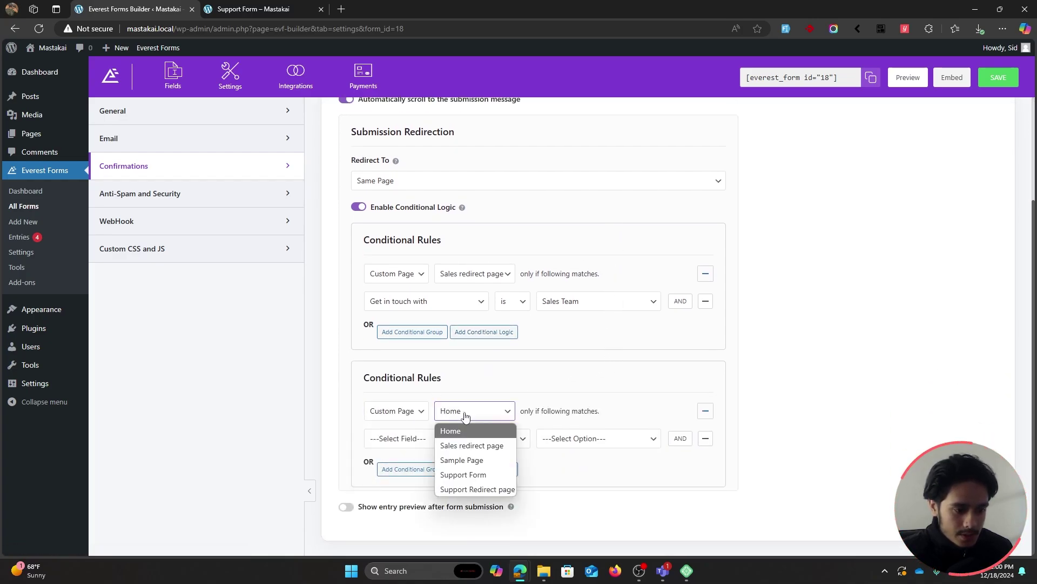
pyautogui.click(483, 489)
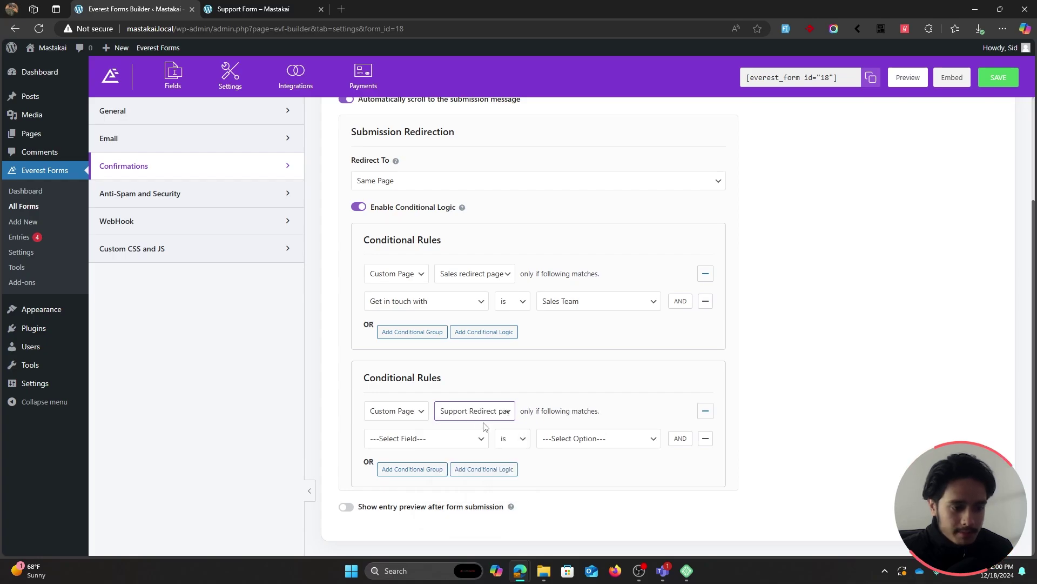
# - Make the second rule apply only if "Get in touch with" is Quick Support Team, and save the form
pyautogui.click(457, 439)
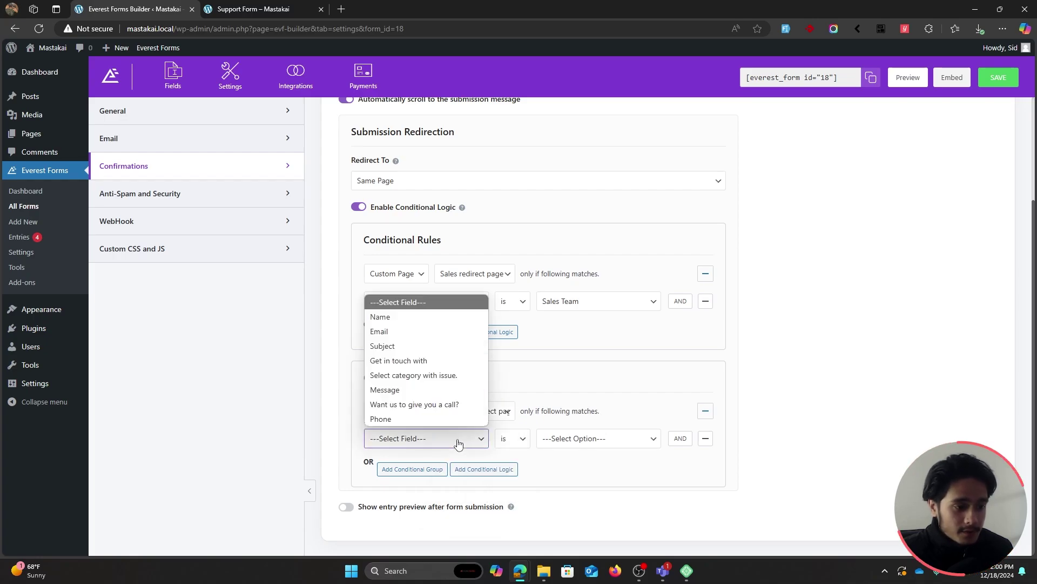
pyautogui.click(423, 361)
pyautogui.click(566, 443)
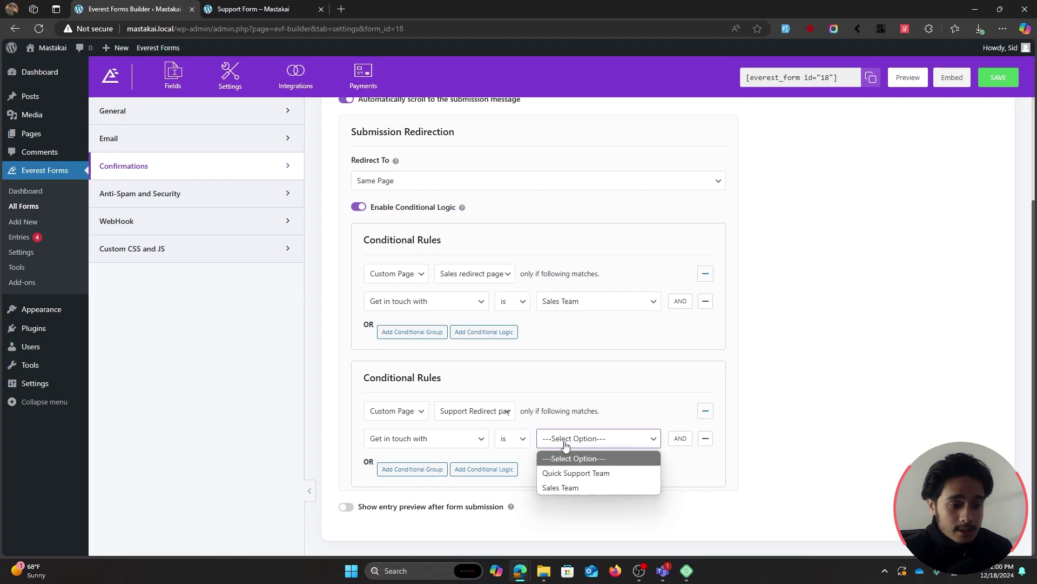
pyautogui.click(566, 474)
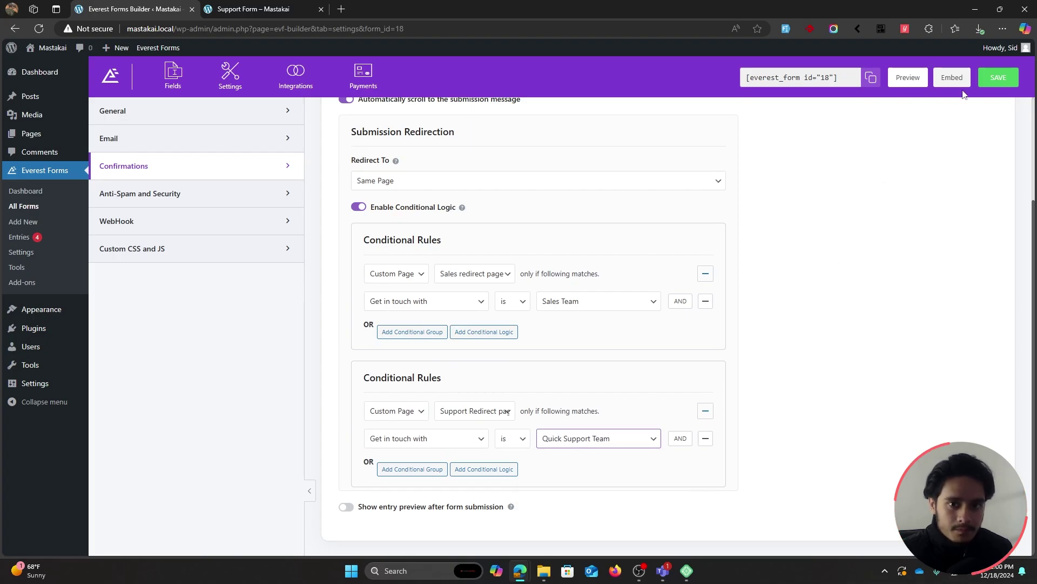
pyautogui.click(998, 78)
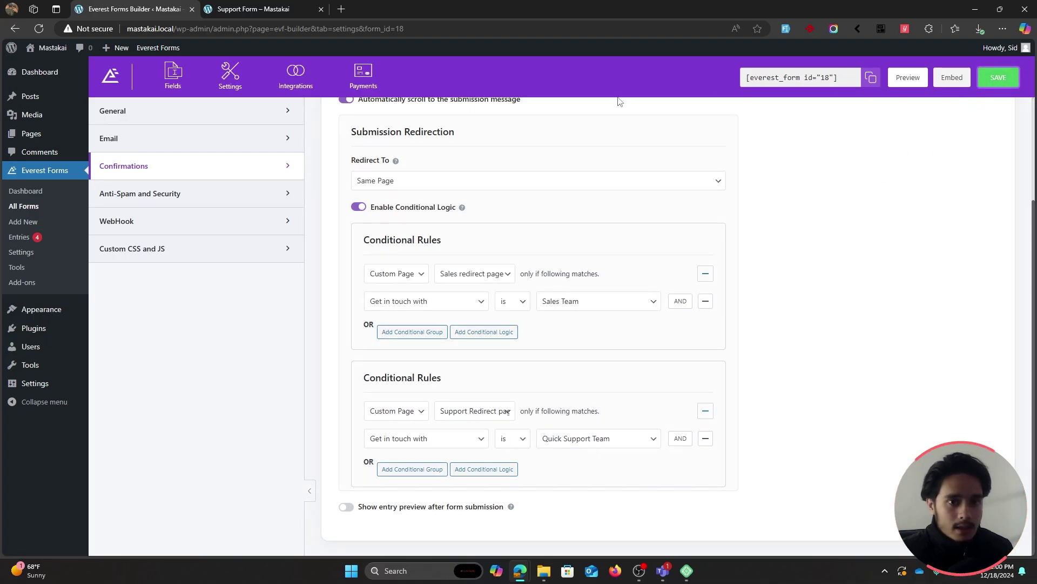
# - Go back to the site's Support Form, open it blank and autofill it with new dummy data
pyautogui.click(254, 9)
pyautogui.click(732, 80)
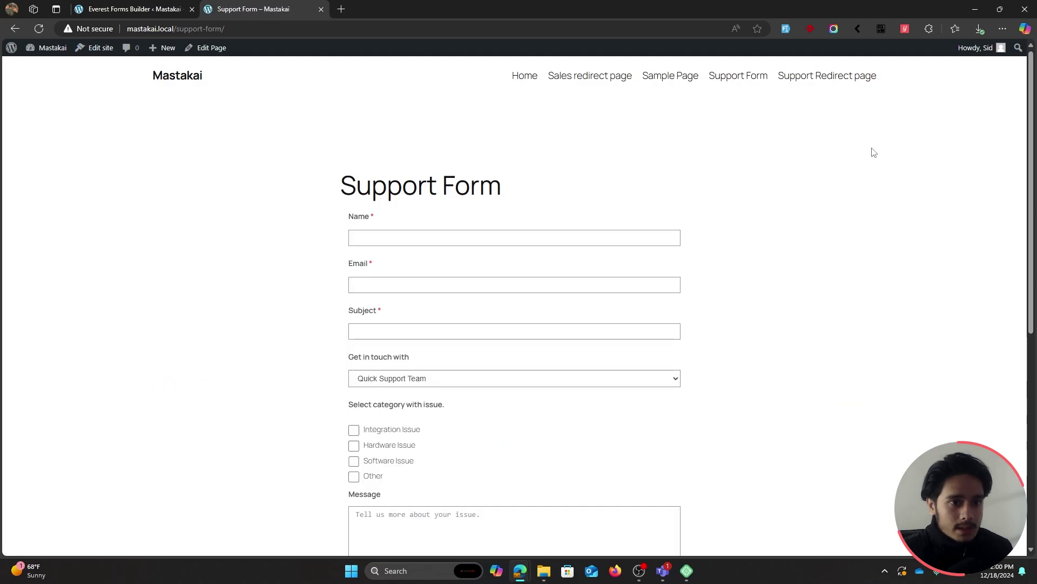
pyautogui.click(420, 238)
pyautogui.click(785, 29)
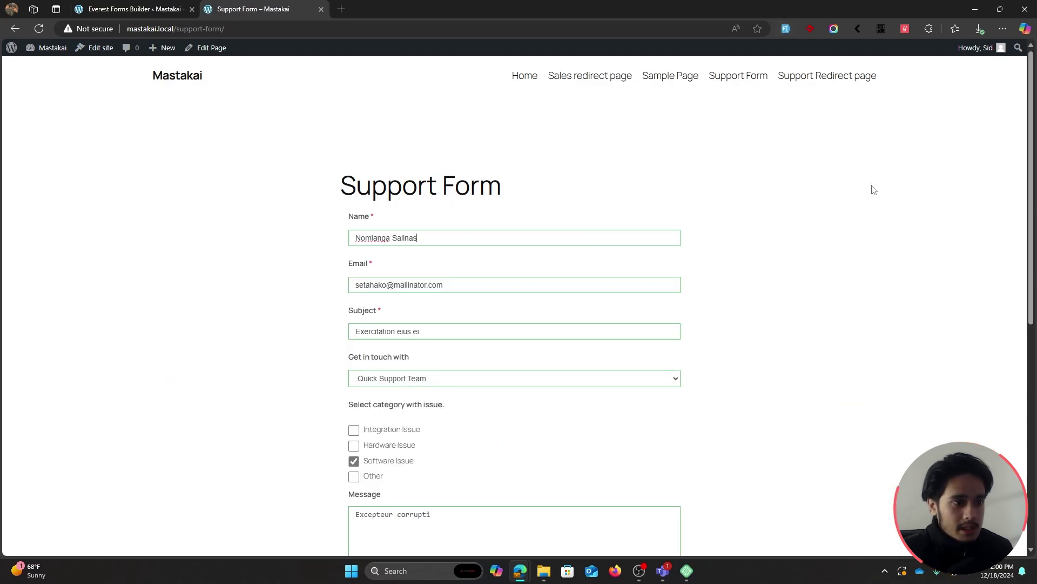
pyautogui.scroll(-2, 452, 265)
# - Submit the dummy entry with "Get in touch with" set to Quick Support Team and review the redirect page's text
pyautogui.click(417, 271)
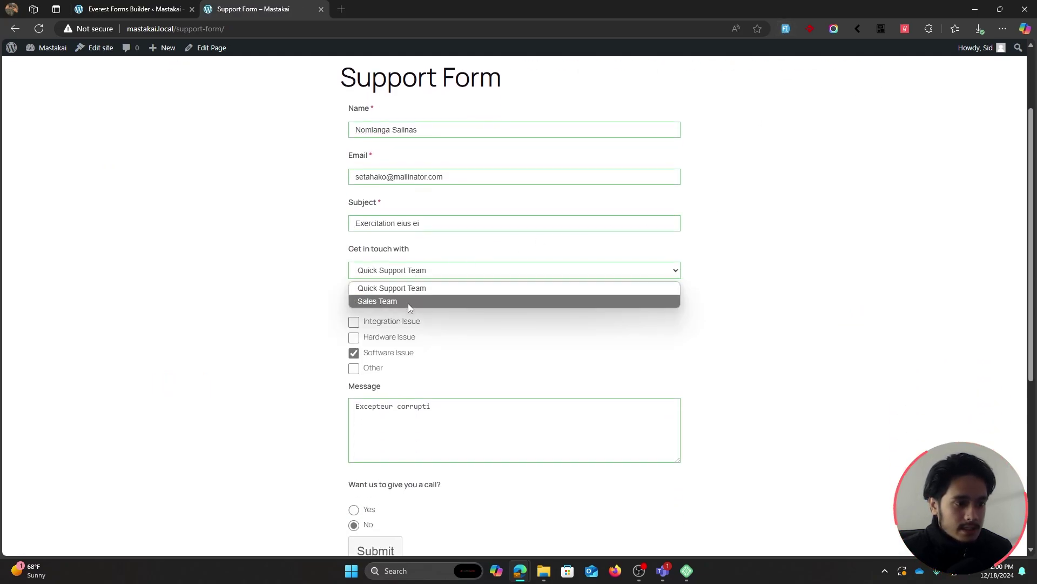
pyautogui.click(412, 288)
pyautogui.scroll(-2, 946, 275)
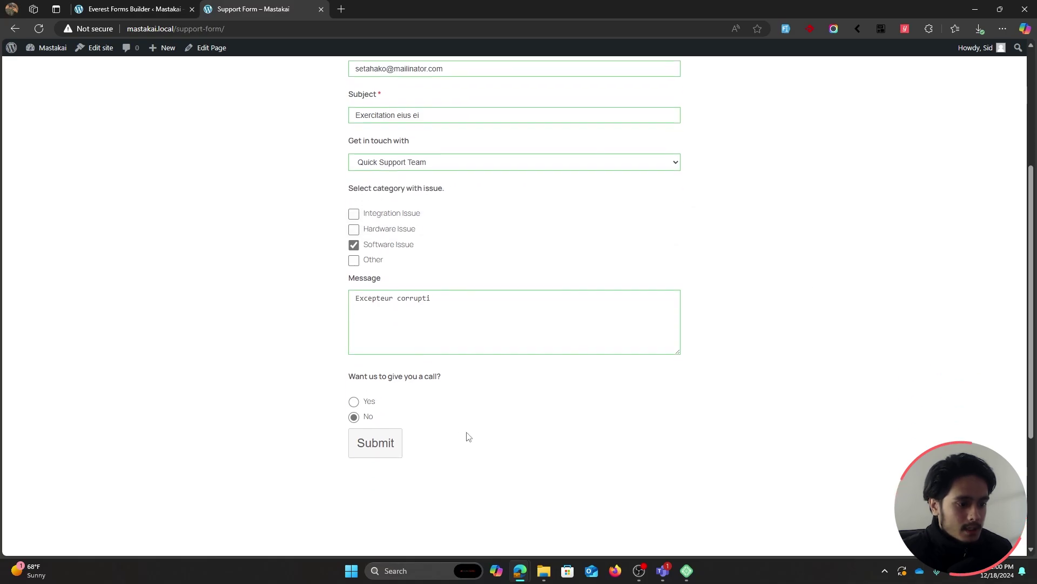
pyautogui.click(396, 444)
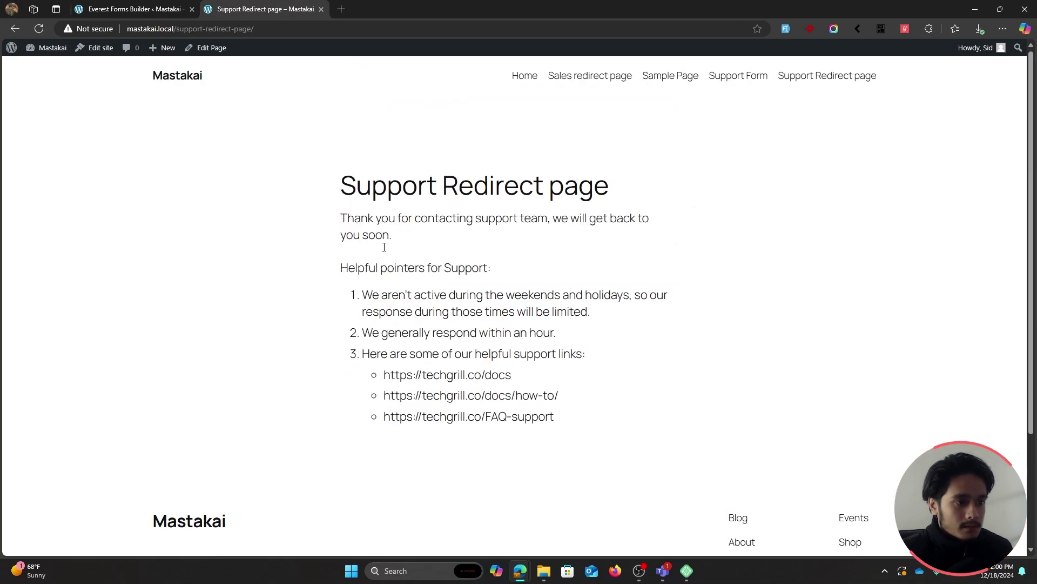
pyautogui.moveTo(326, 183); pyautogui.dragTo(646, 421)
pyautogui.click(784, 394)
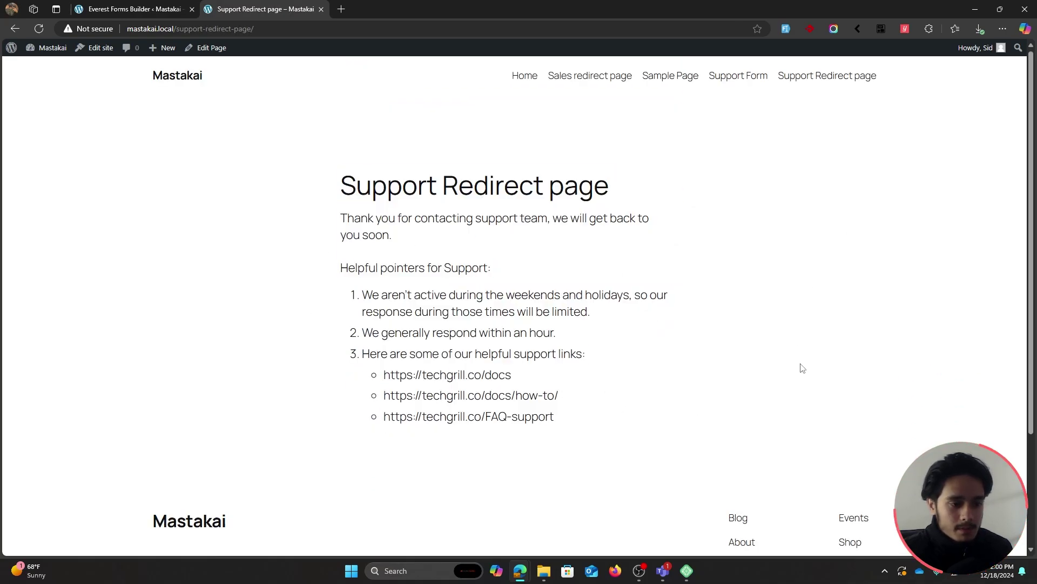
# - Autofill a new Support Form entry, set "Get in touch with" to Sales Team and submit it to retest the sales redirect
pyautogui.click(738, 76)
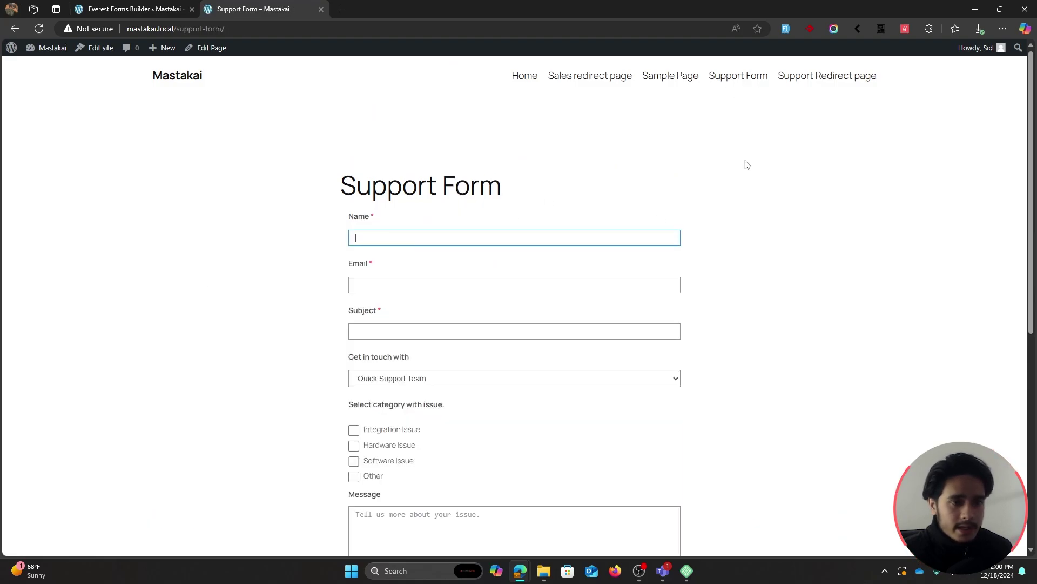
pyautogui.click(808, 28)
pyautogui.scroll(-3, 938, 290)
pyautogui.click(372, 216)
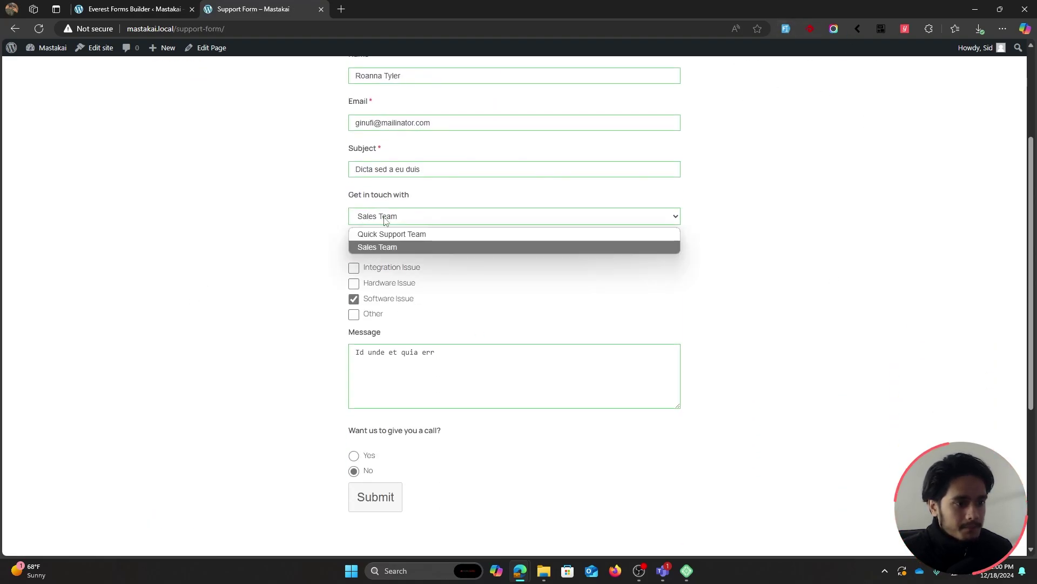
pyautogui.click(414, 247)
pyautogui.scroll(-2, 639, 294)
pyautogui.click(368, 396)
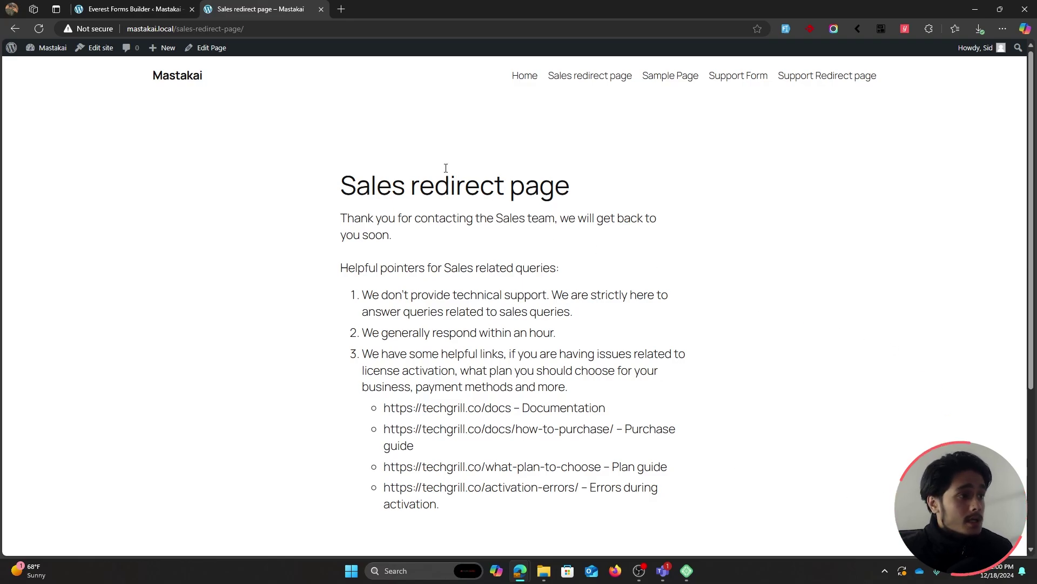
# - Return to the form builder and review the Confirmations settings with both conditional redirect rules
pyautogui.click(166, 12)
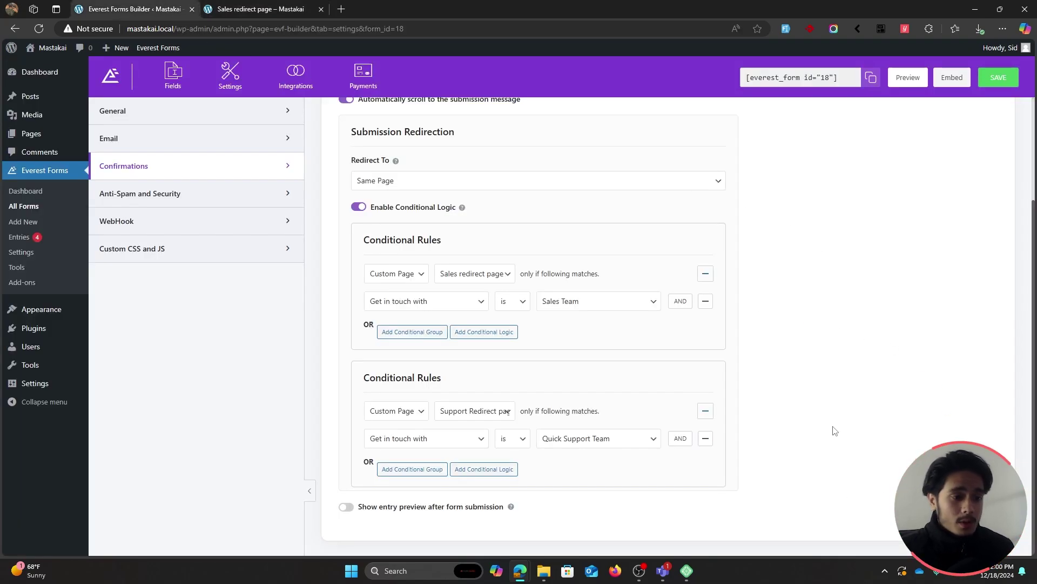
pyautogui.scroll(3, 822, 400)
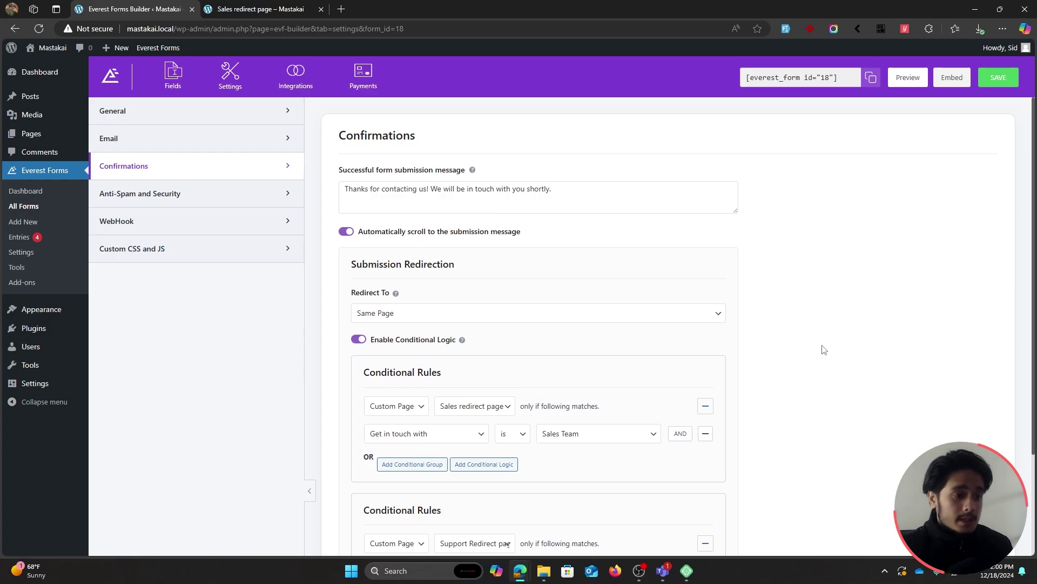